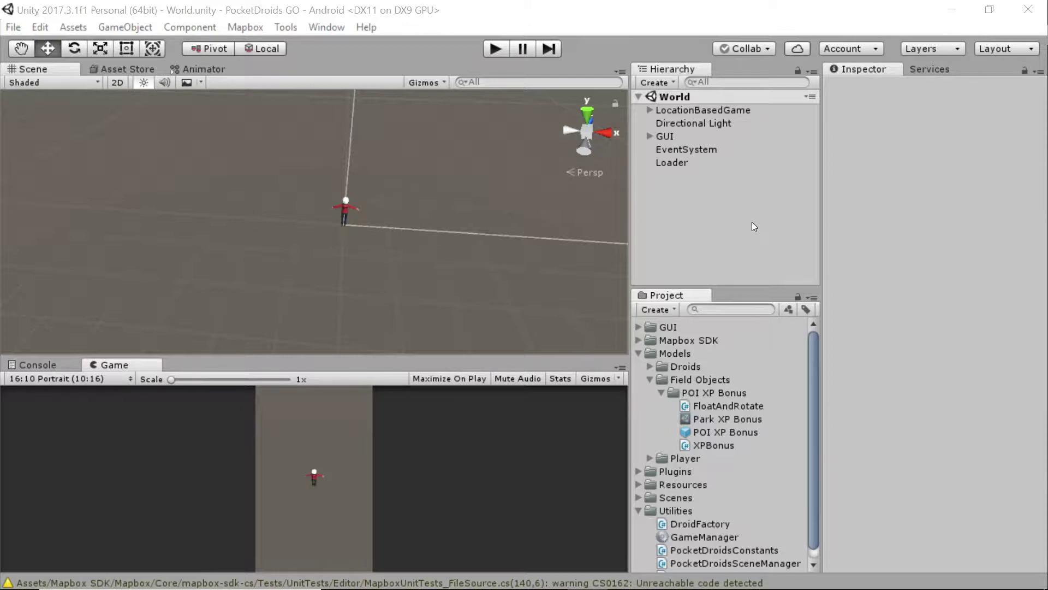
Create a folder named Capture inside the project's Scenes folder.
click(639, 354)
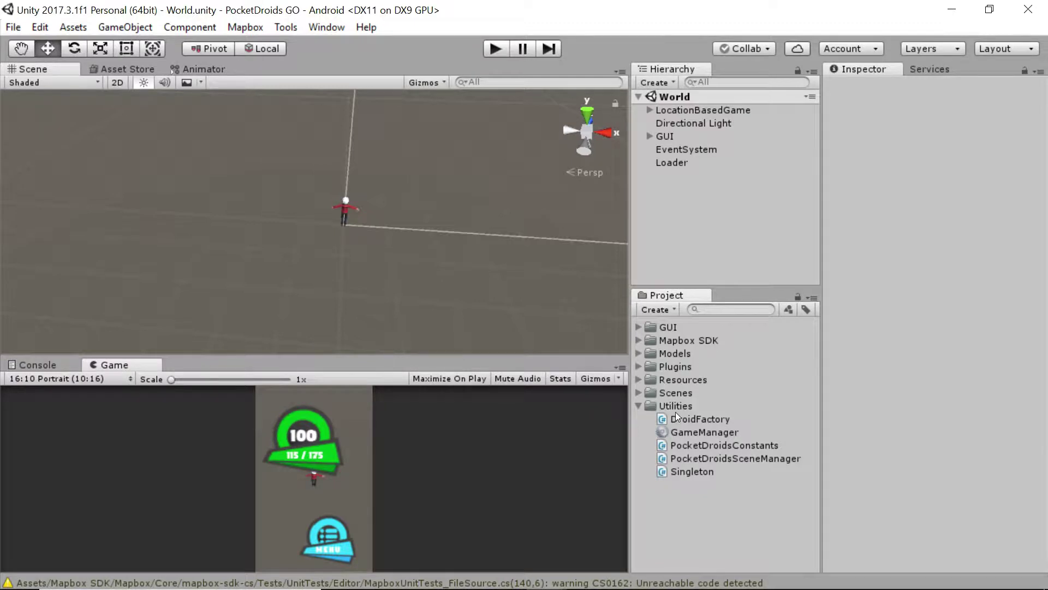
click(638, 393)
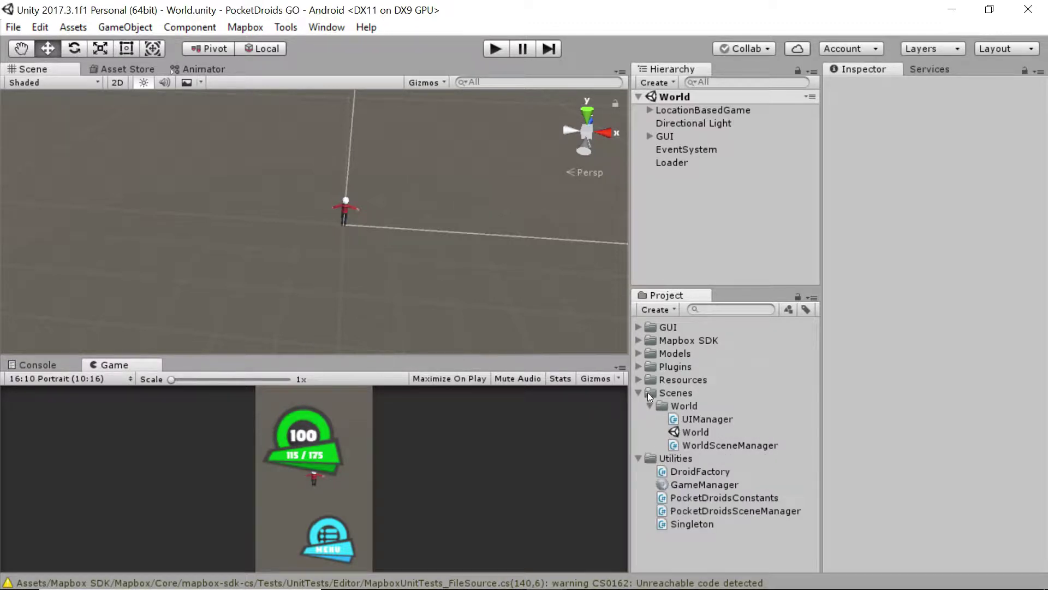
right_click(662, 392)
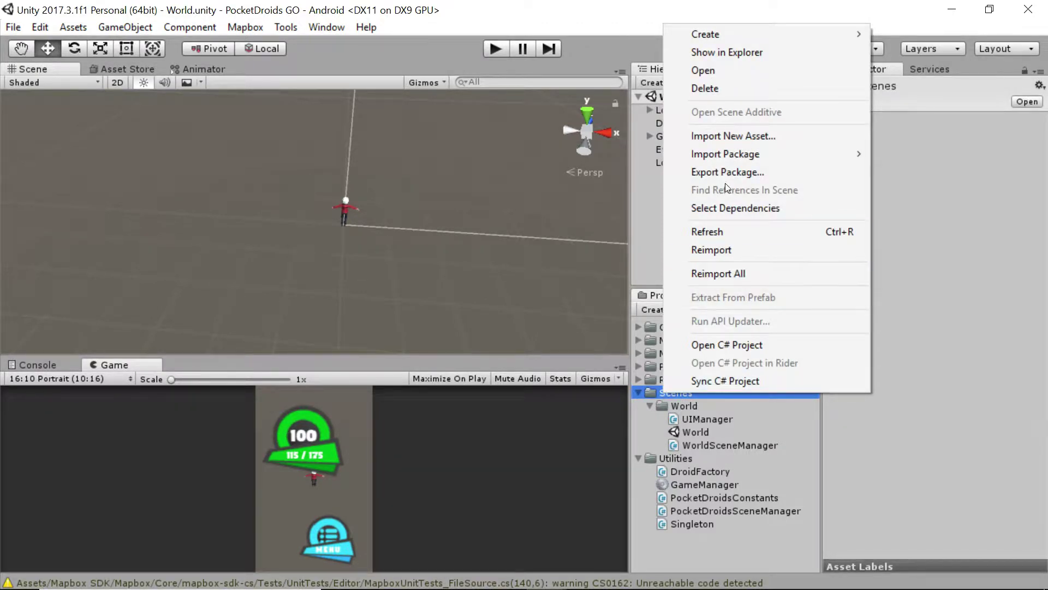
mouse_move(729, 34)
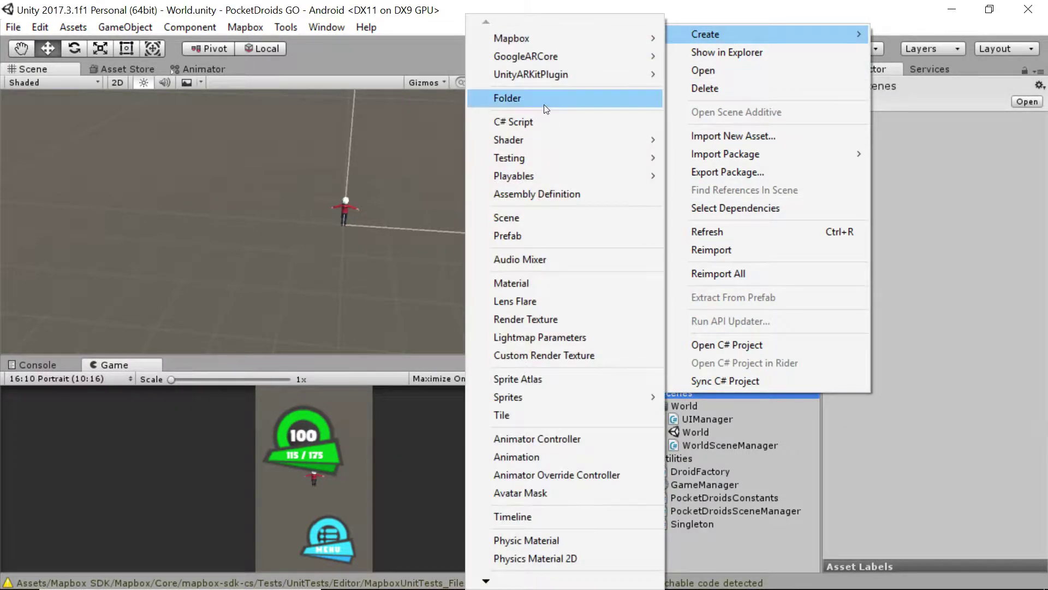
click(543, 104)
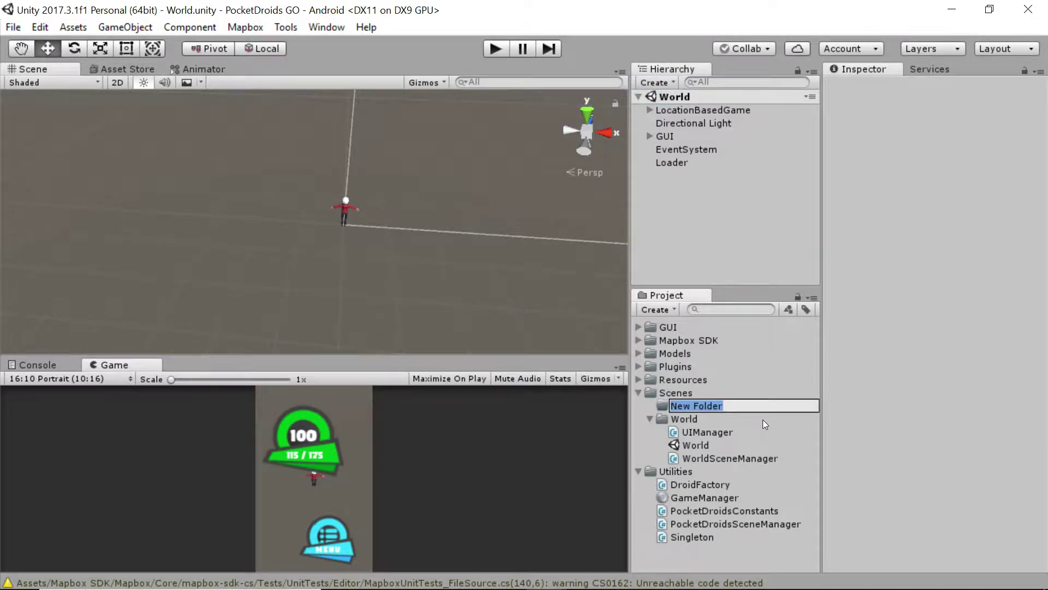
text(Capture)
key(Return)
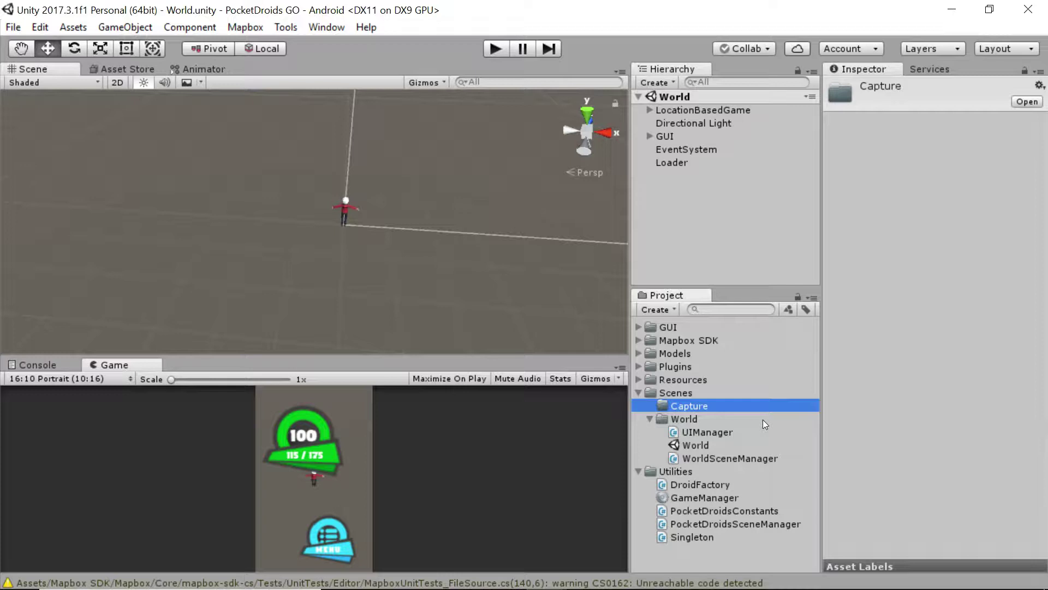
Create a new scene named Capture inside the Capture folder.
right_click(696, 404)
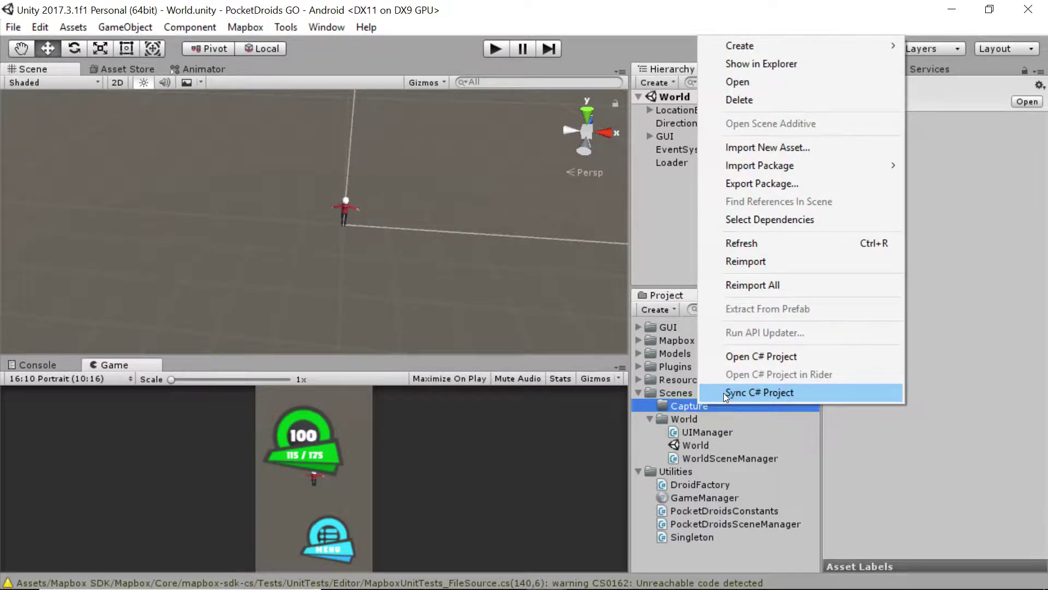
mouse_move(742, 45)
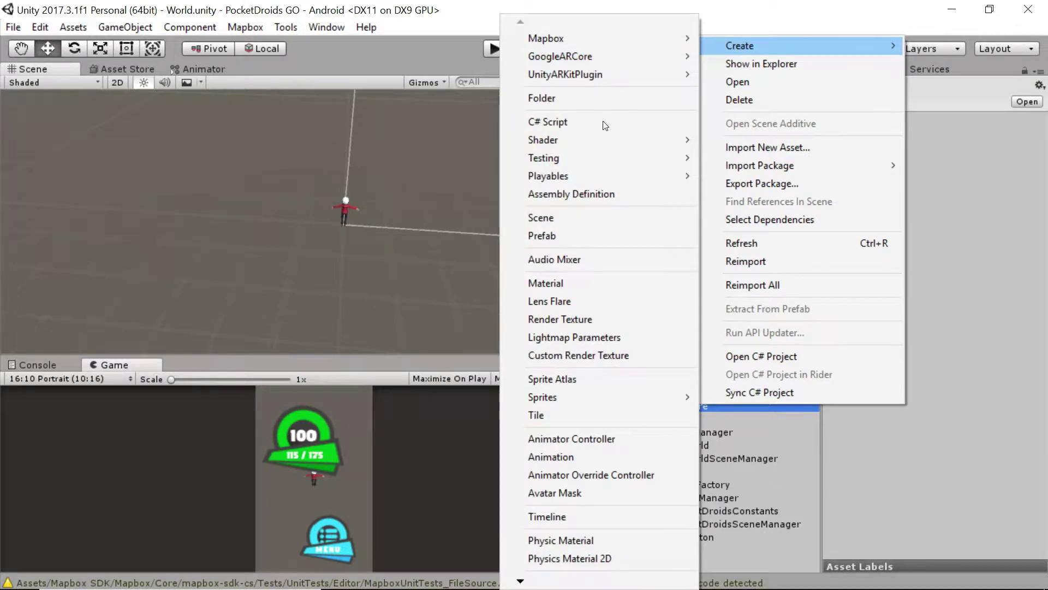
click(562, 218)
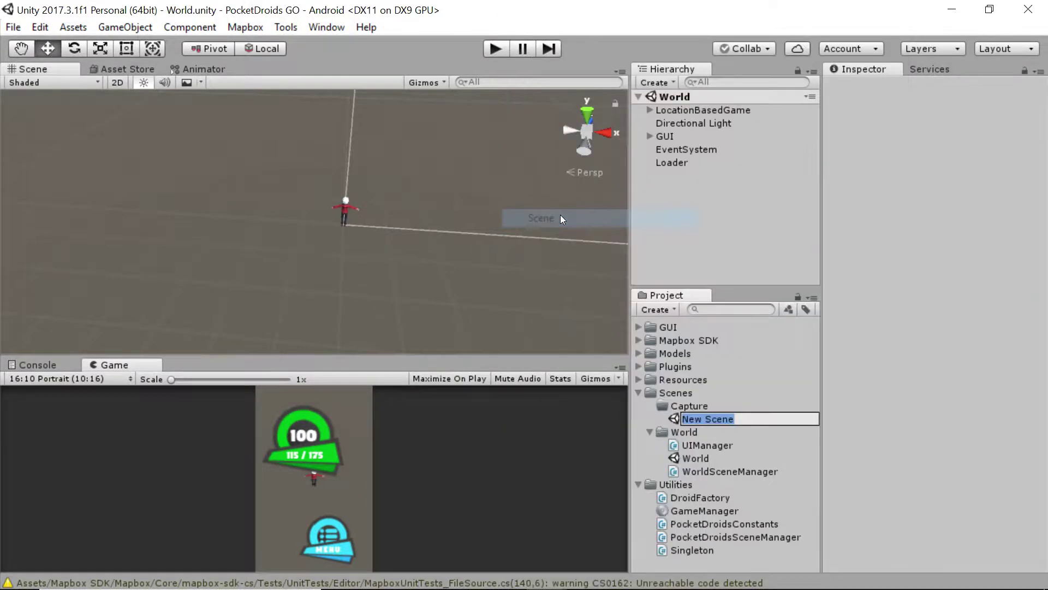
text(Capture)
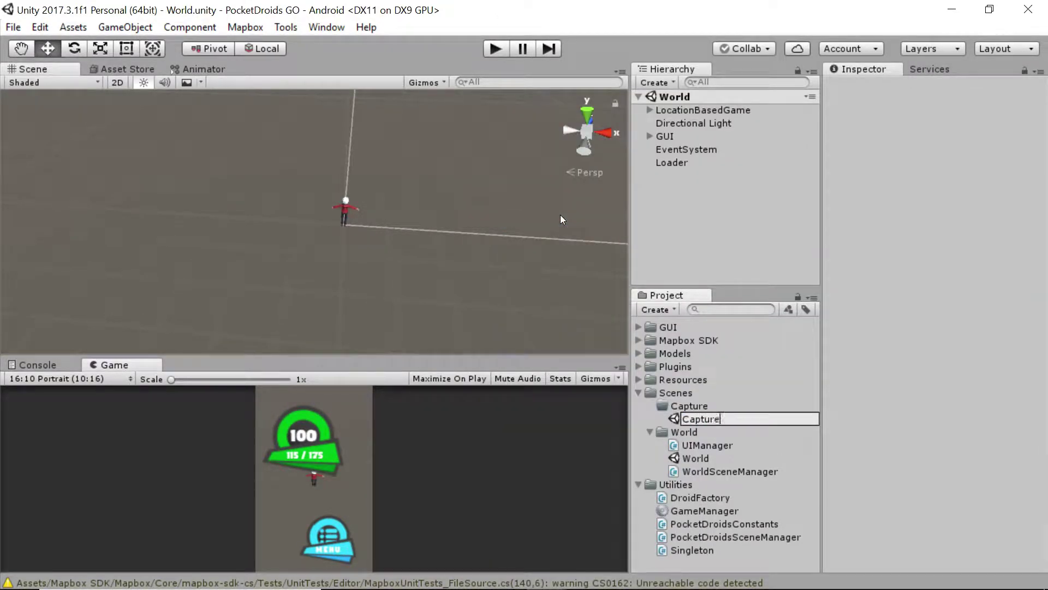
key(Return)
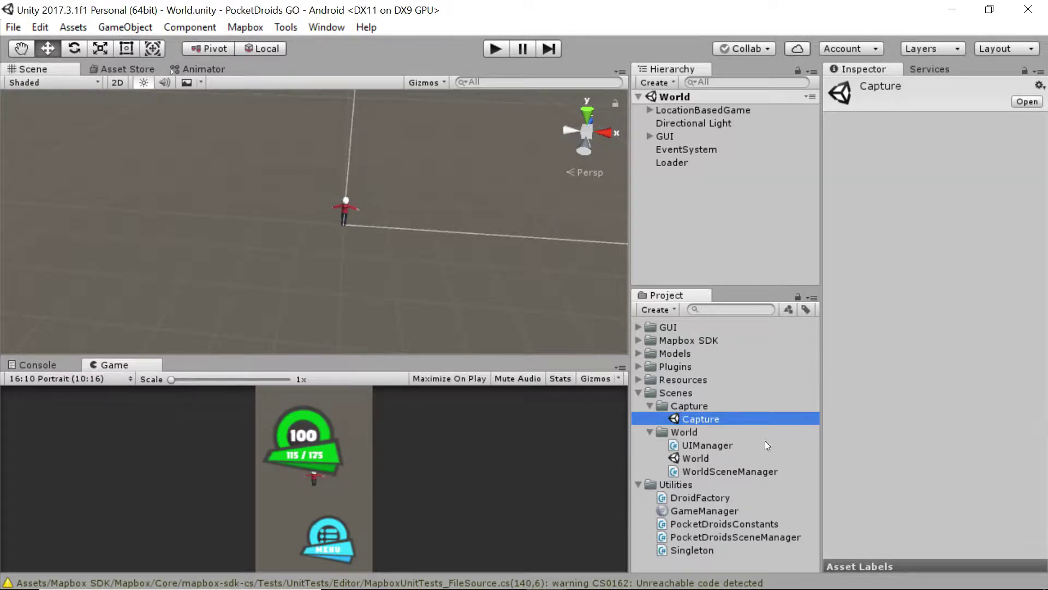
Create a C# script named CaptureSceneManager inside the Capture folder.
right_click(689, 406)
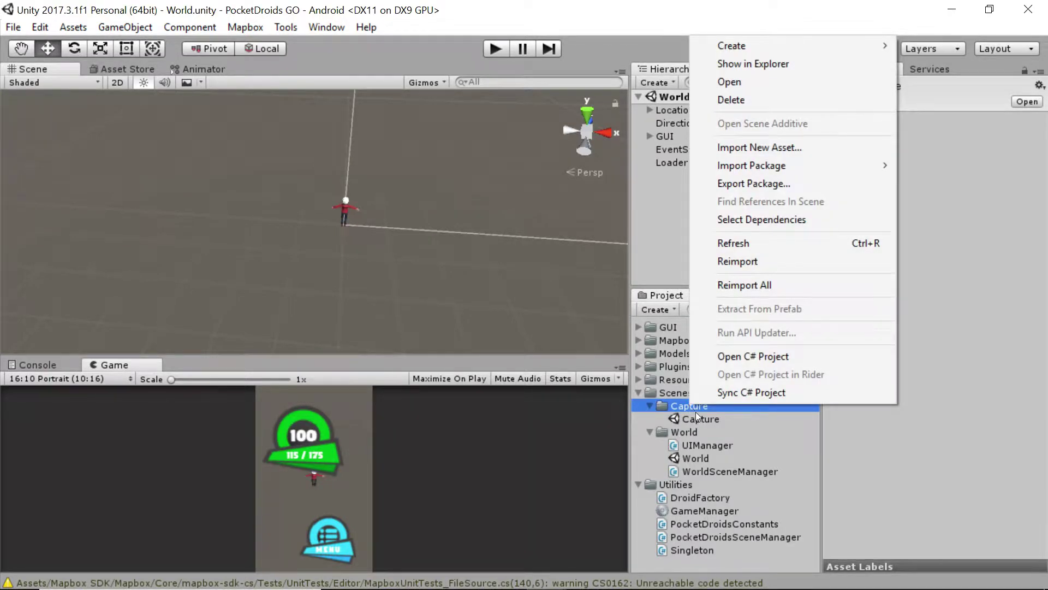
mouse_move(766, 43)
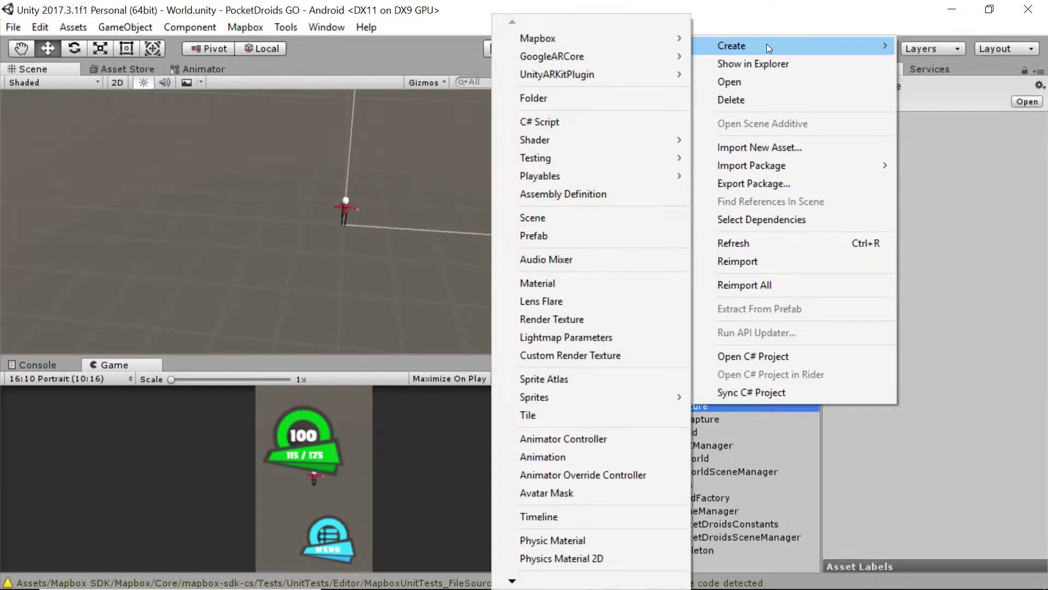
click(584, 123)
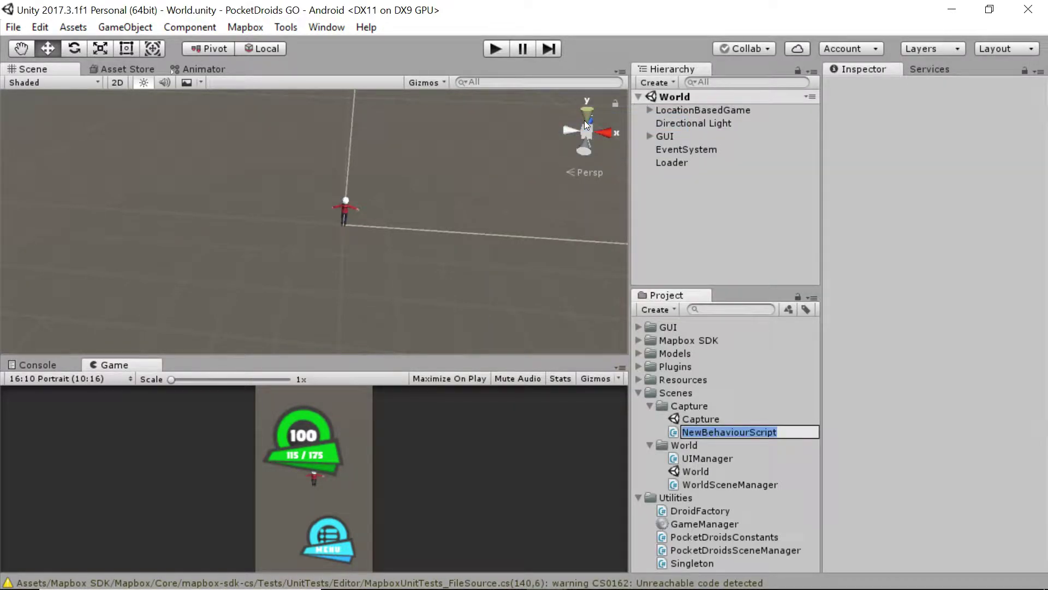
text(Capture)
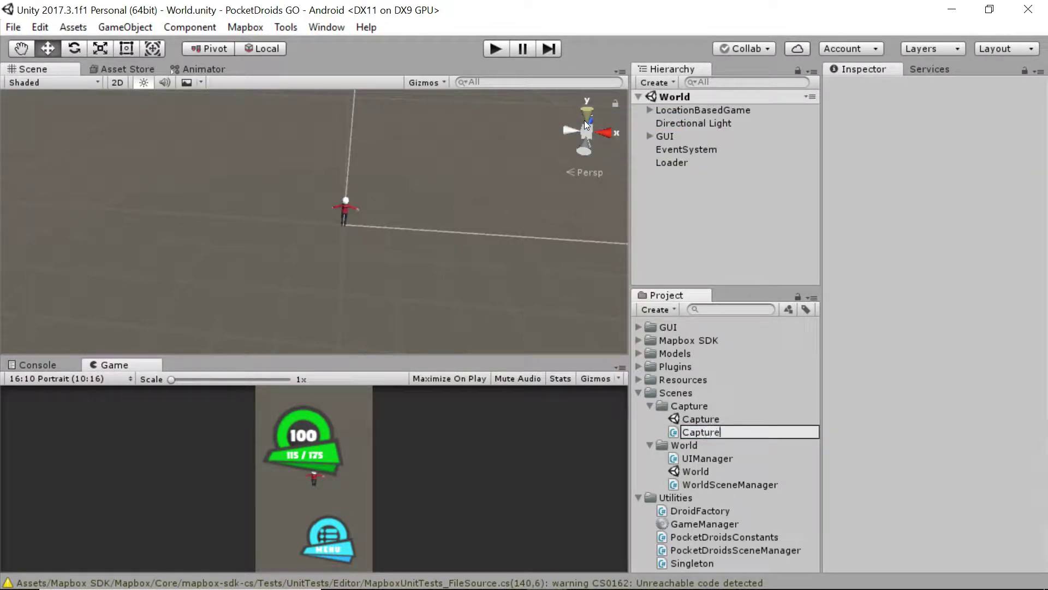
text(SceneManager)
key(Return)
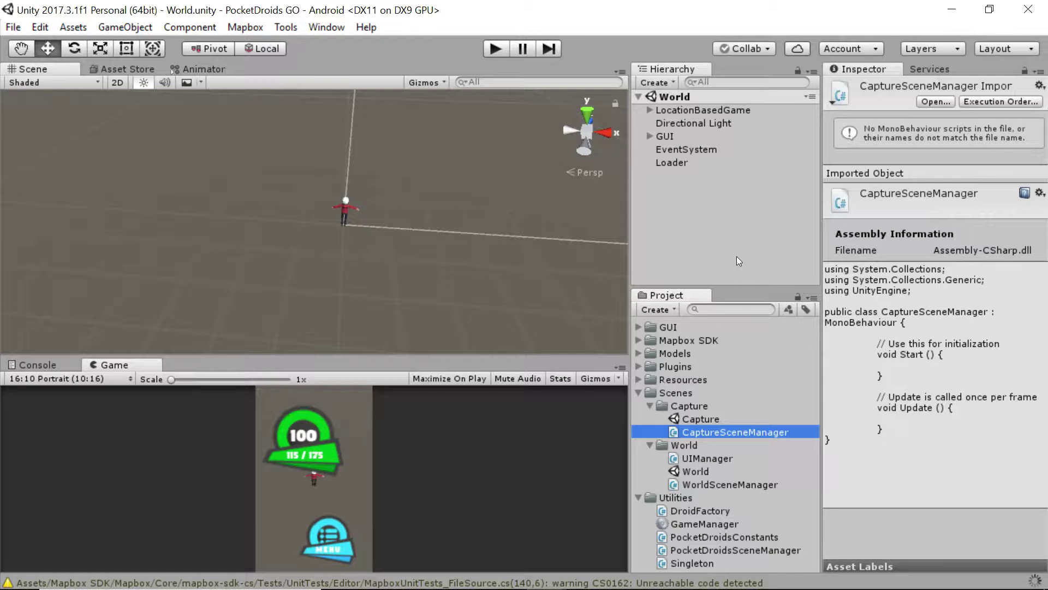
Open the CaptureSceneManager script in JetBrains Rider and change its base class from MonoBehaviour to PocketDroidsSceneManager.
double_click(752, 433)
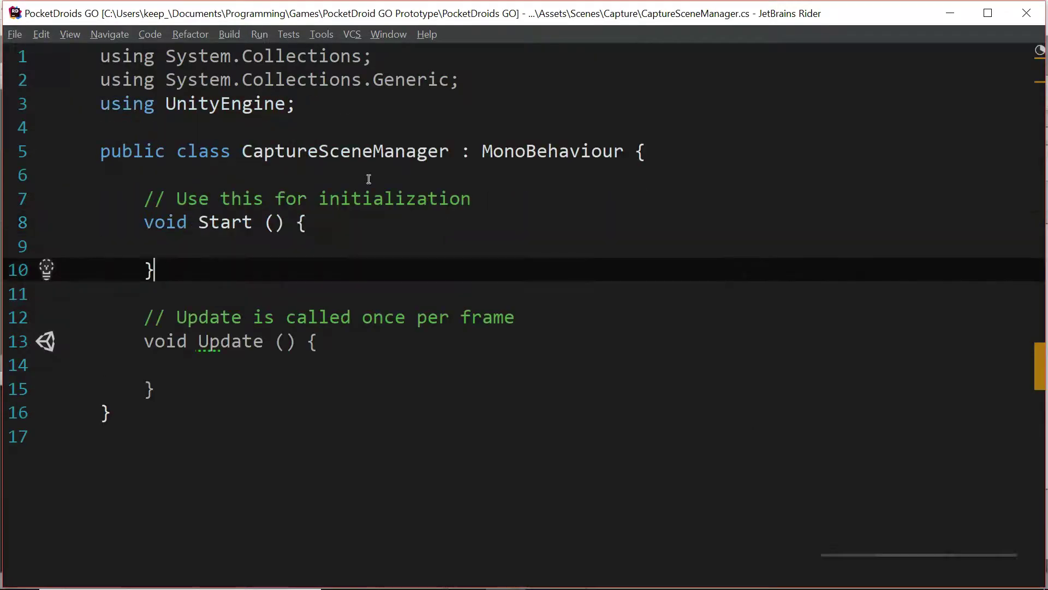
click(269, 273)
click(411, 247)
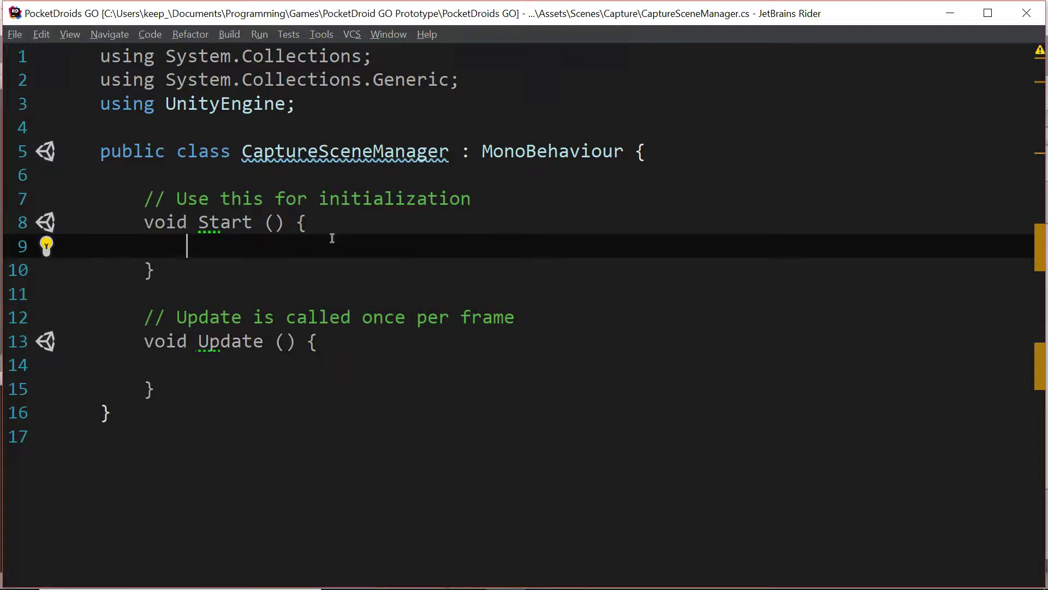
click(483, 151)
drag(484, 151, 624, 152)
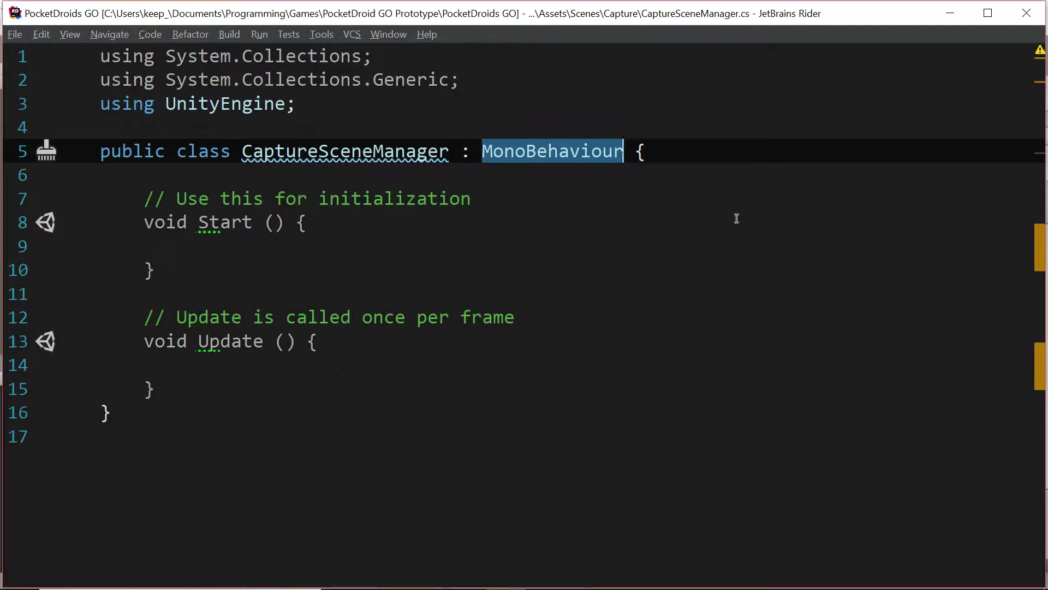
key(BackSpace)
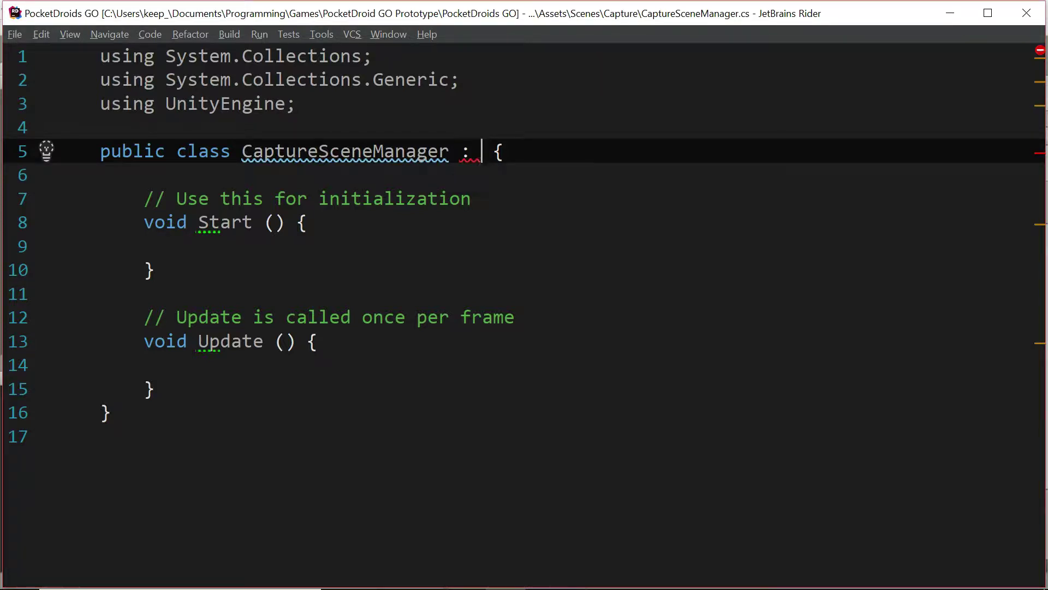
text(Pocket)
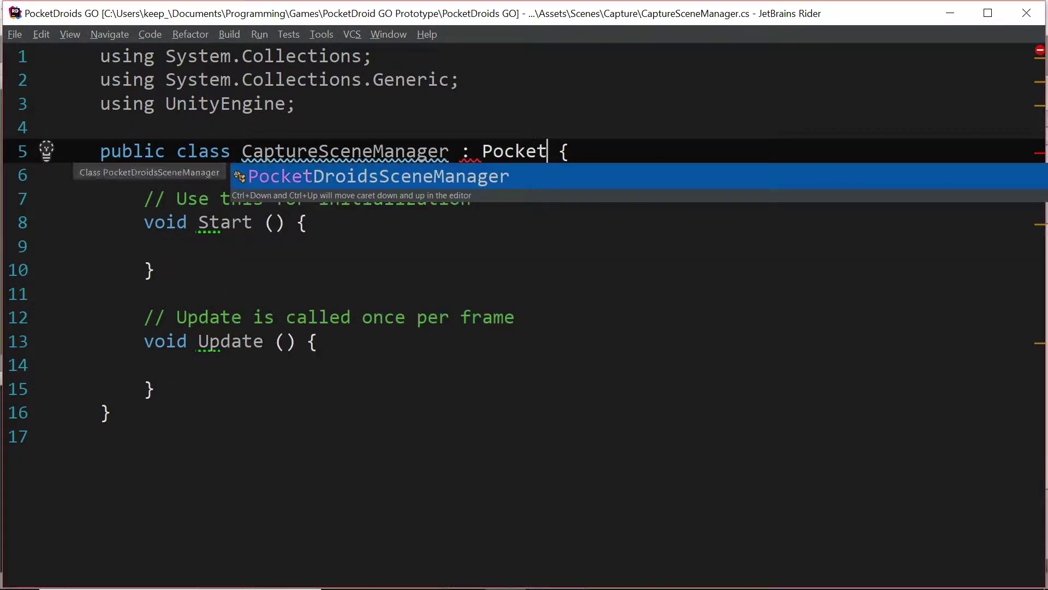
key(Return)
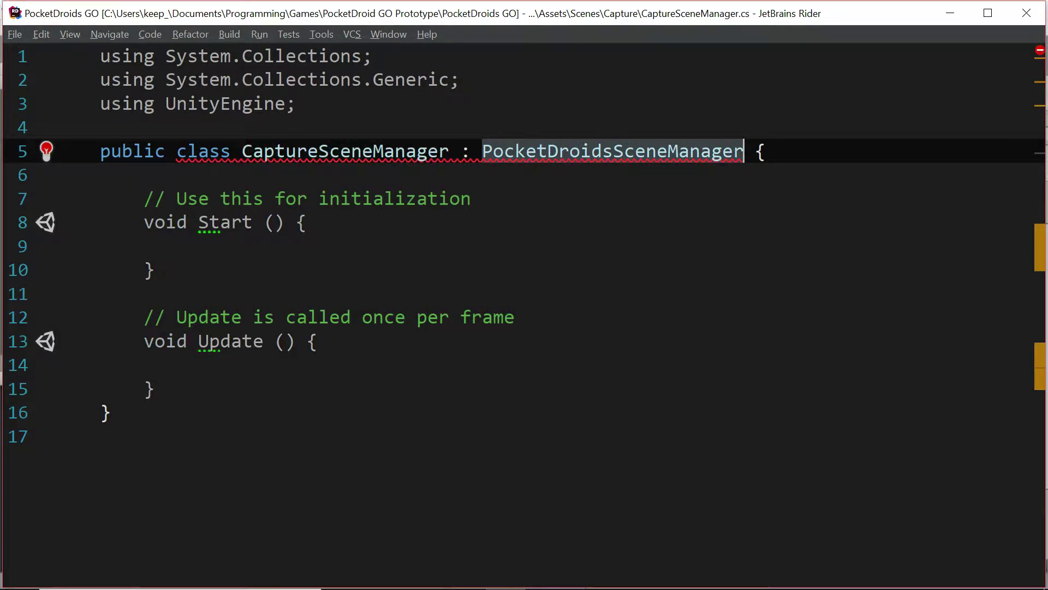
Generate the missing abstract members playerTapped and droidTapped in the CaptureSceneManager class.
mouse_move(375, 159)
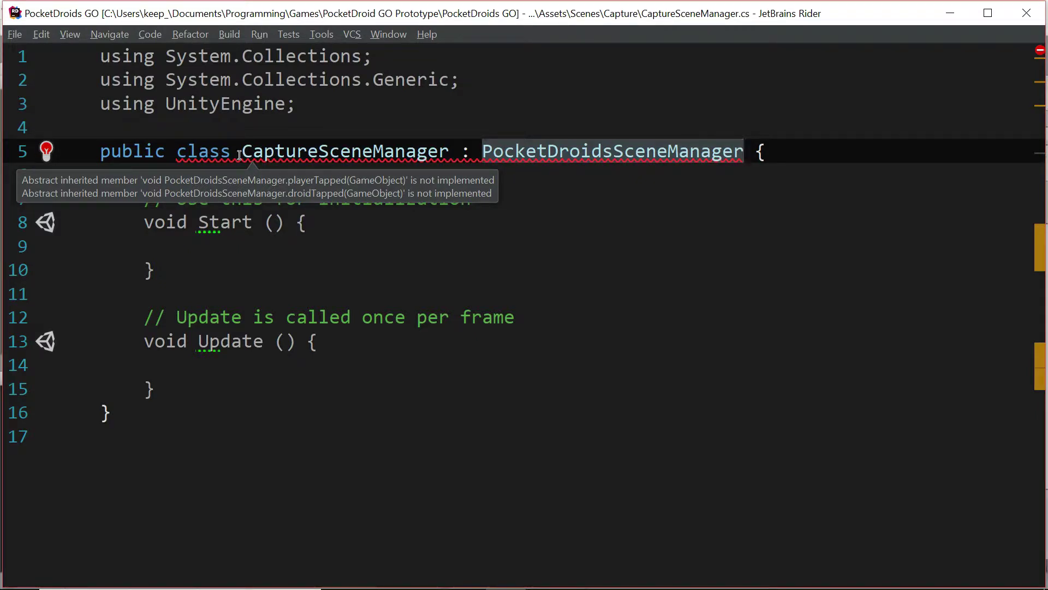
click(47, 148)
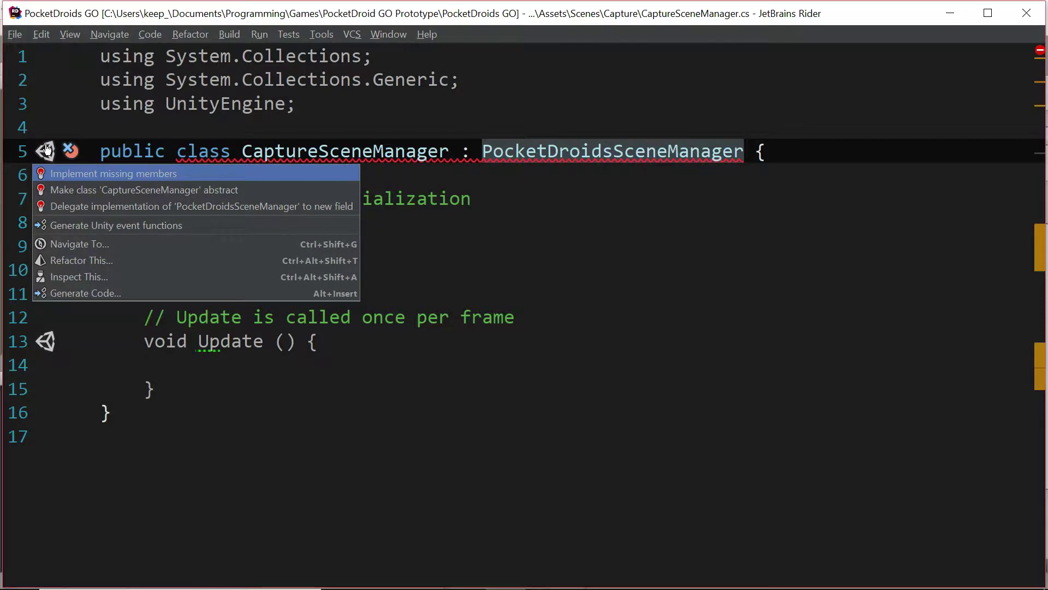
click(80, 174)
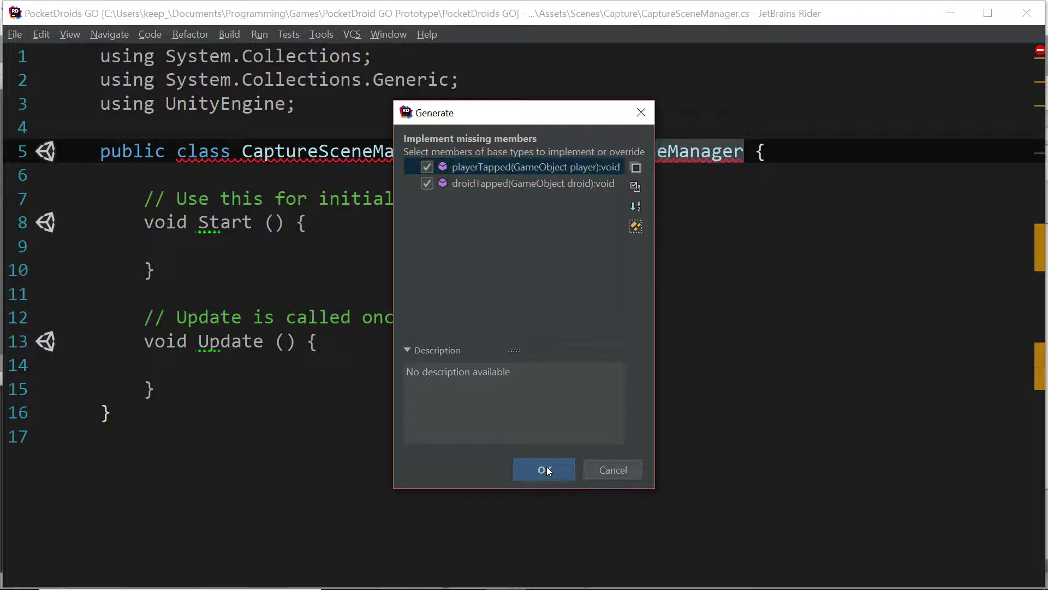
click(546, 467)
Delete the default Start and Update methods and their comments from CaptureSceneManager.
scroll(382, 262, down, 2)
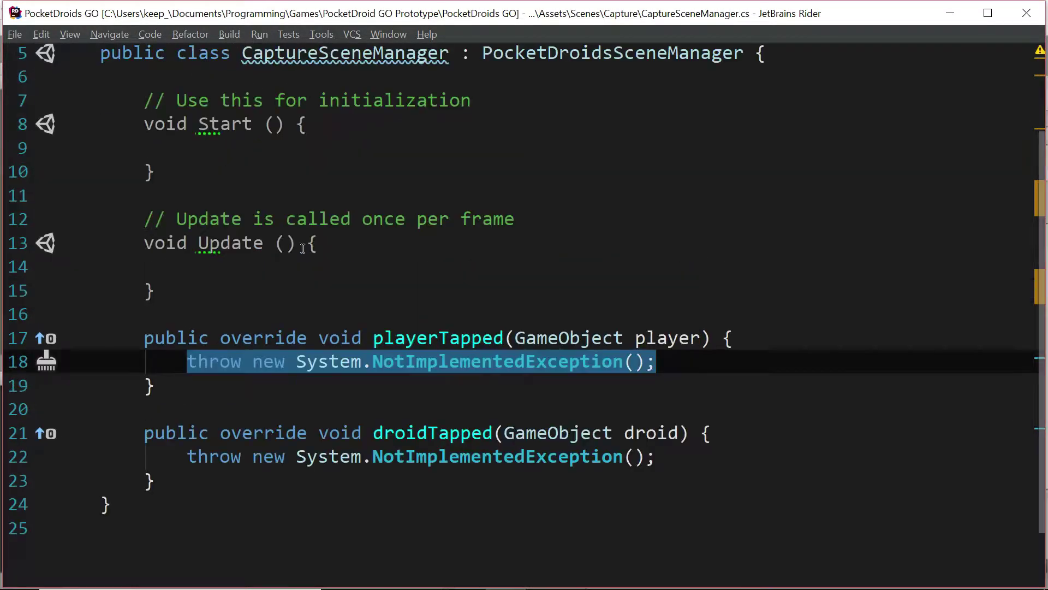
scroll(246, 207, up, 1)
drag(142, 169, 187, 358)
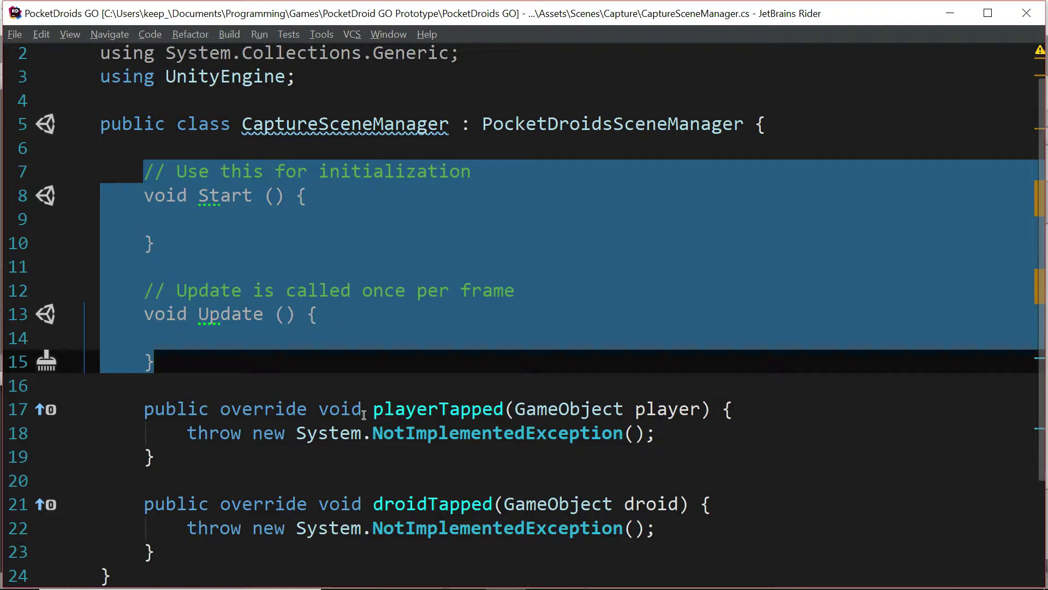
key(Delete)
key(BackSpace)
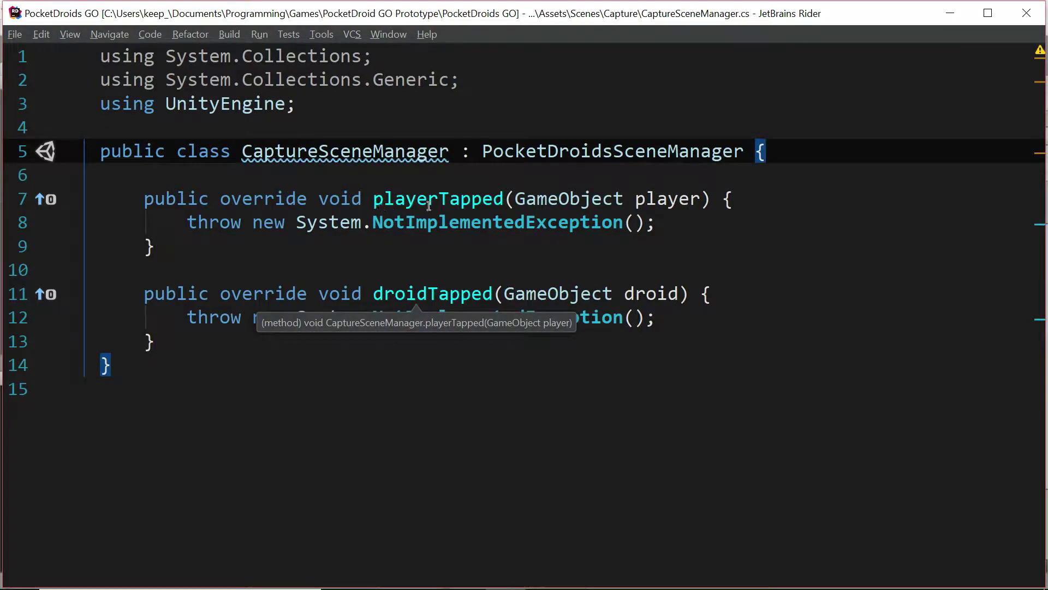
Remove the NotImplementedException throw lines from the playerTapped and droidTapped methods.
drag(656, 221, 757, 199)
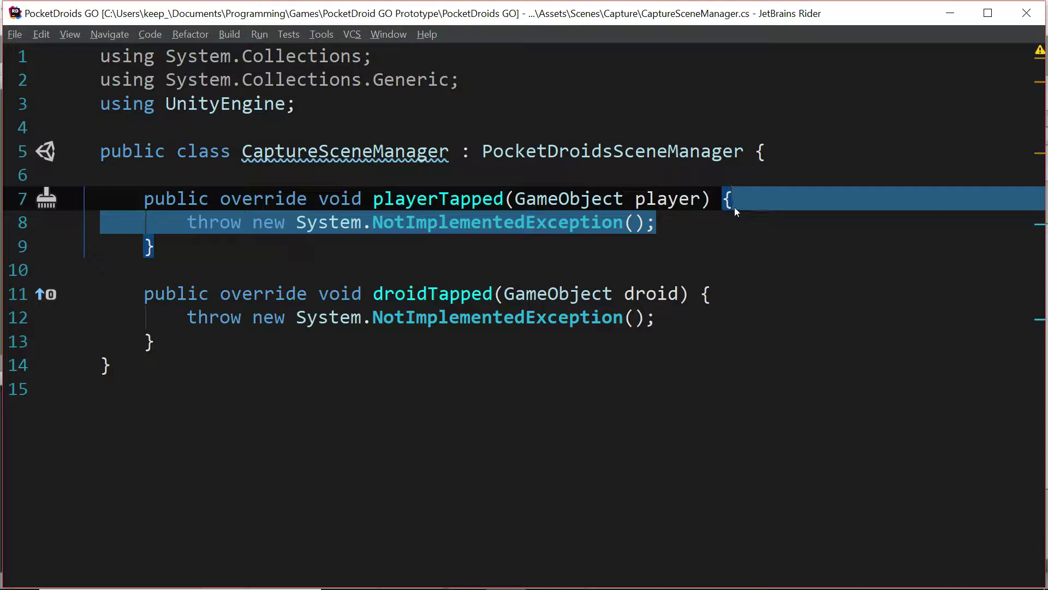
key(BackSpace)
drag(723, 285, 735, 279)
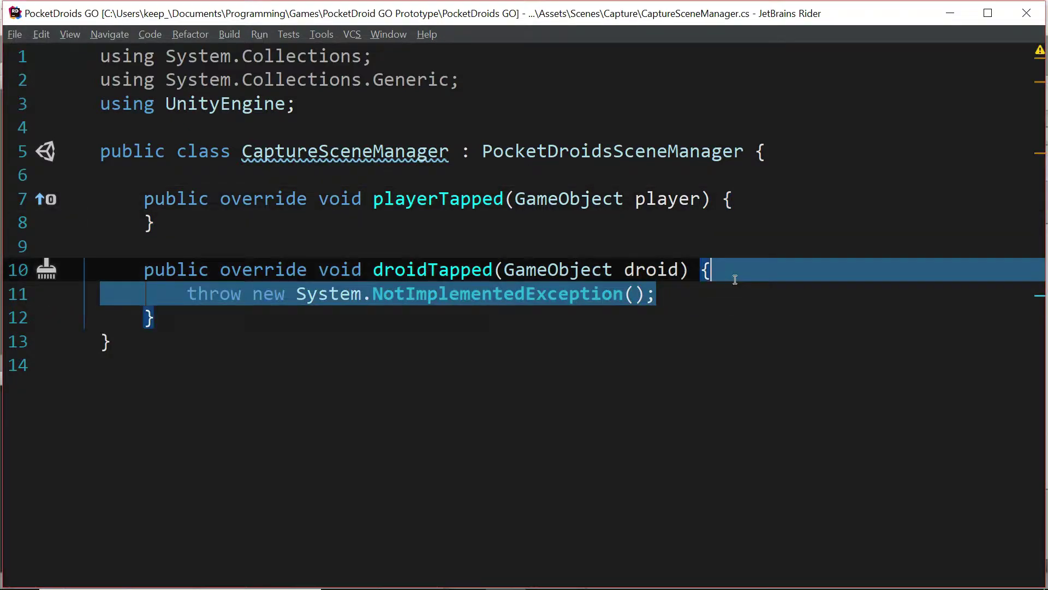
key(BackSpace)
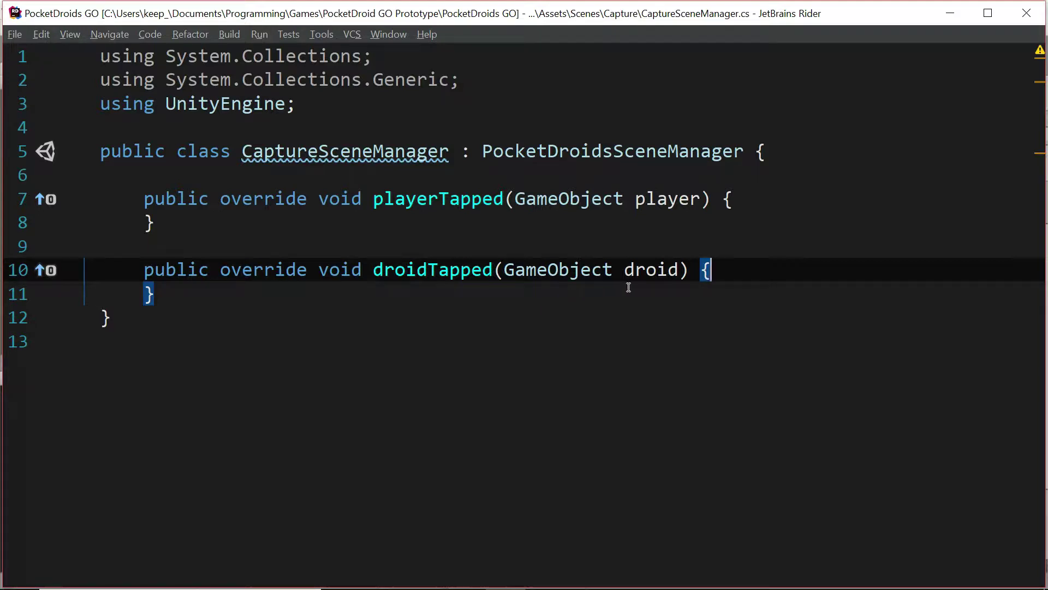
Add a print statement to the playerTapped method with the message "CaptureSceneManager.playerTapped activated".
click(750, 199)
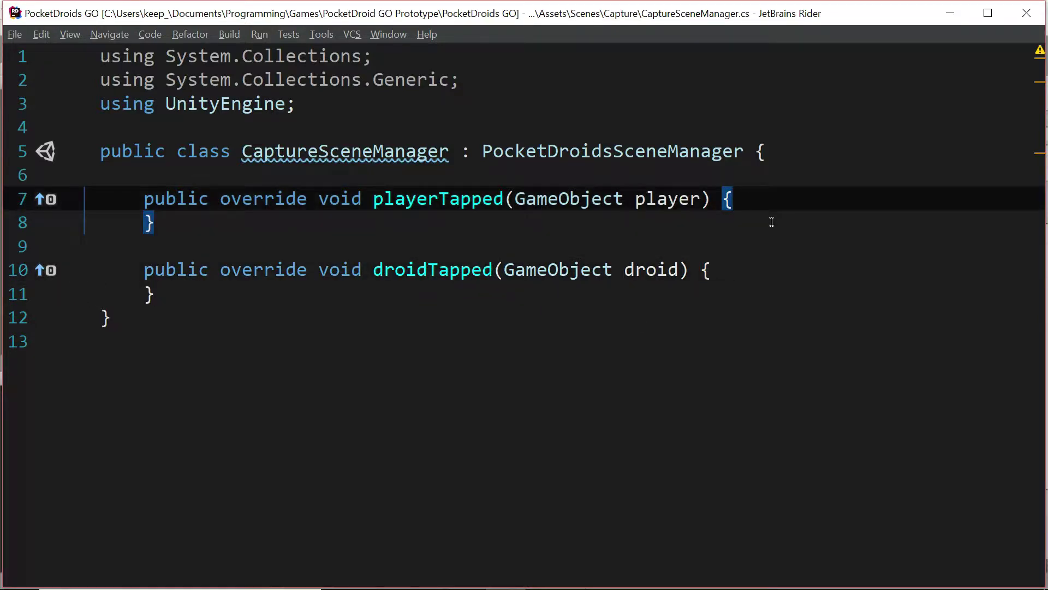
key(Return)
text(print)
key(Return)
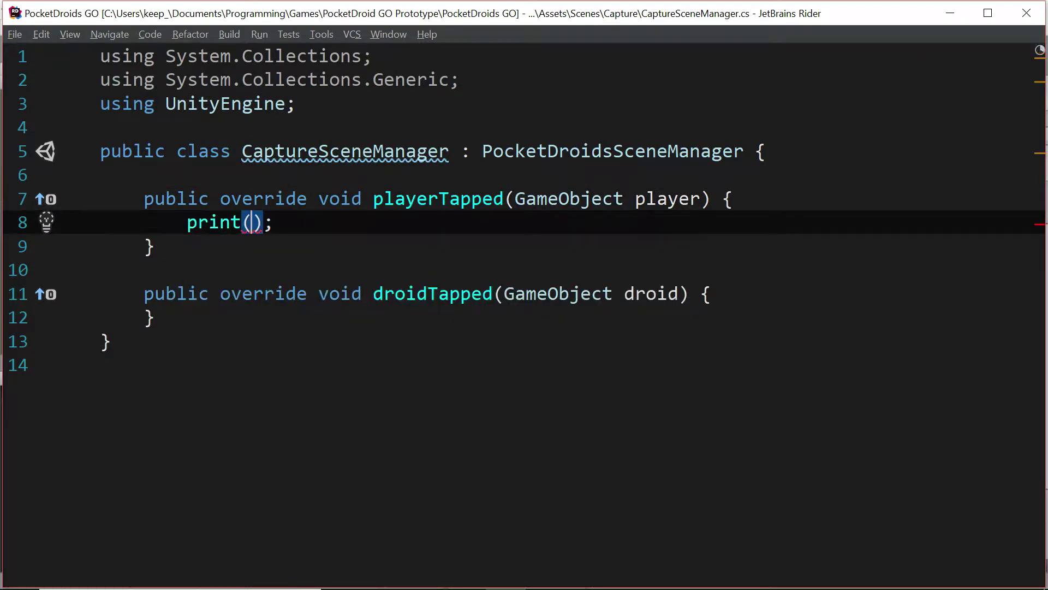
text(")
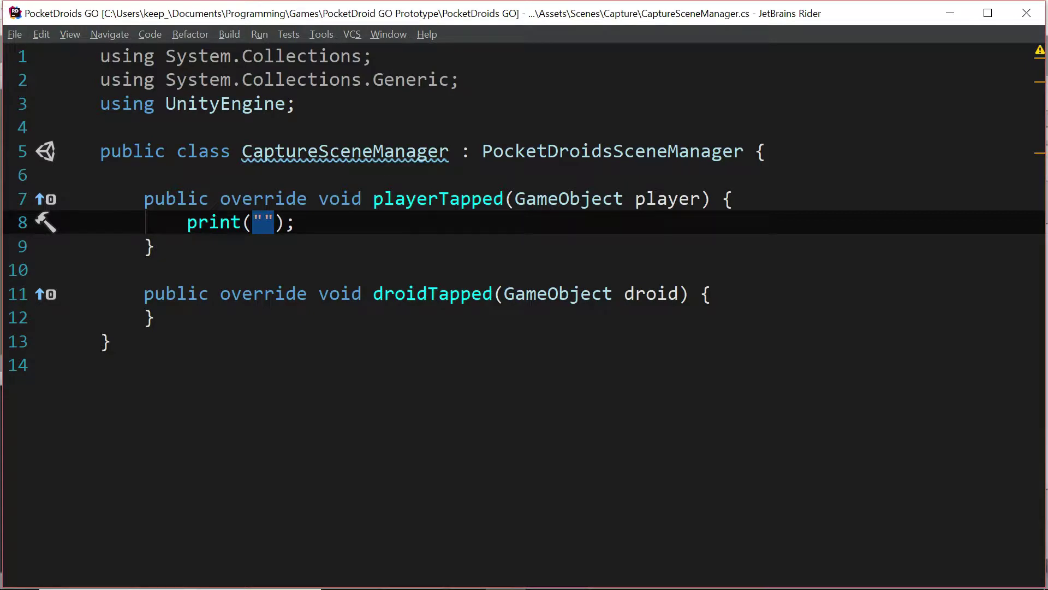
text(CaptureSce)
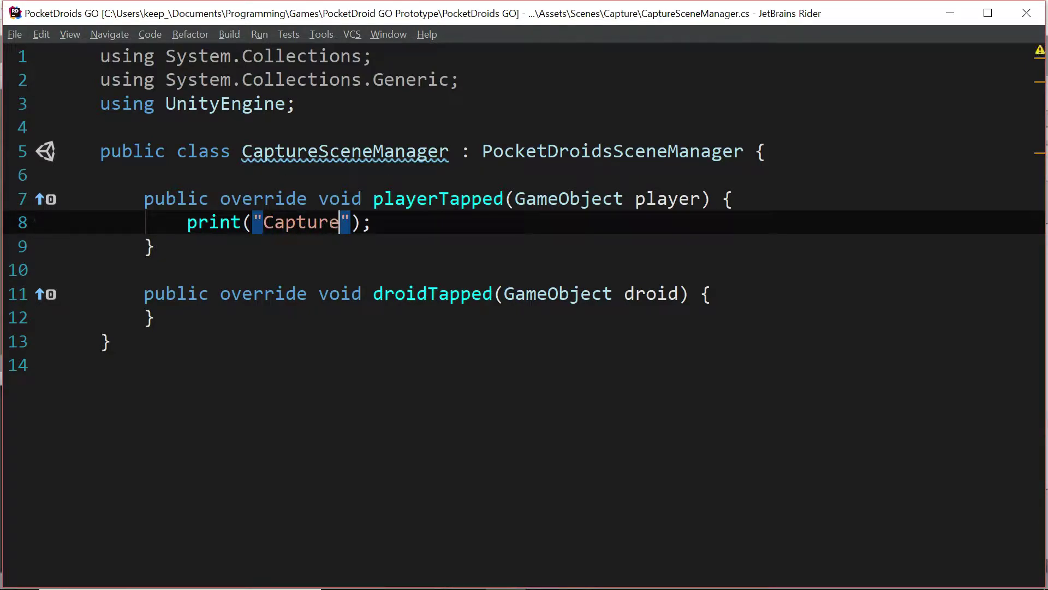
text(neManager.)
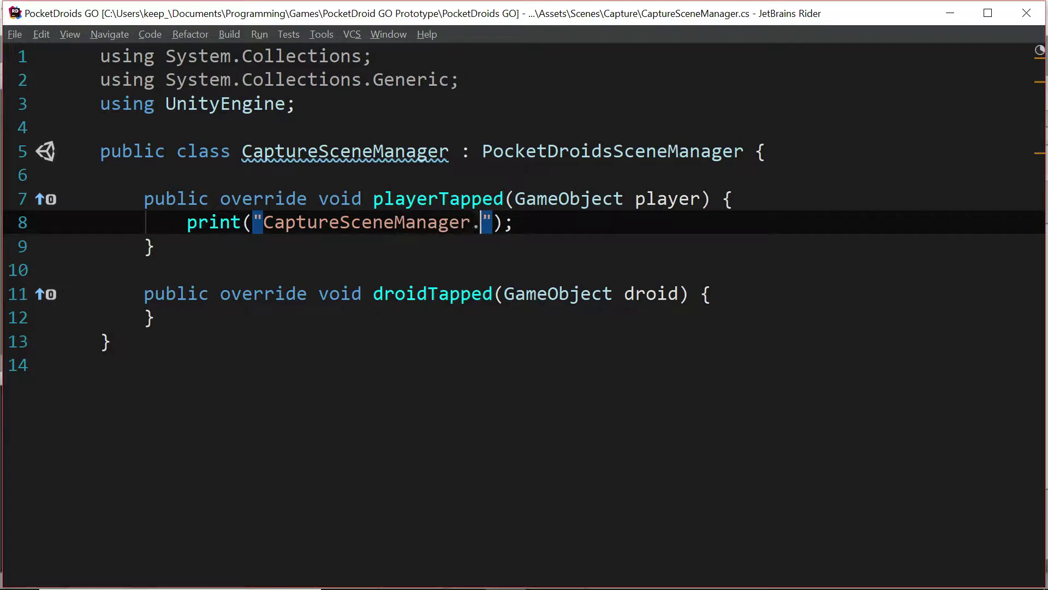
text(playerTapped)
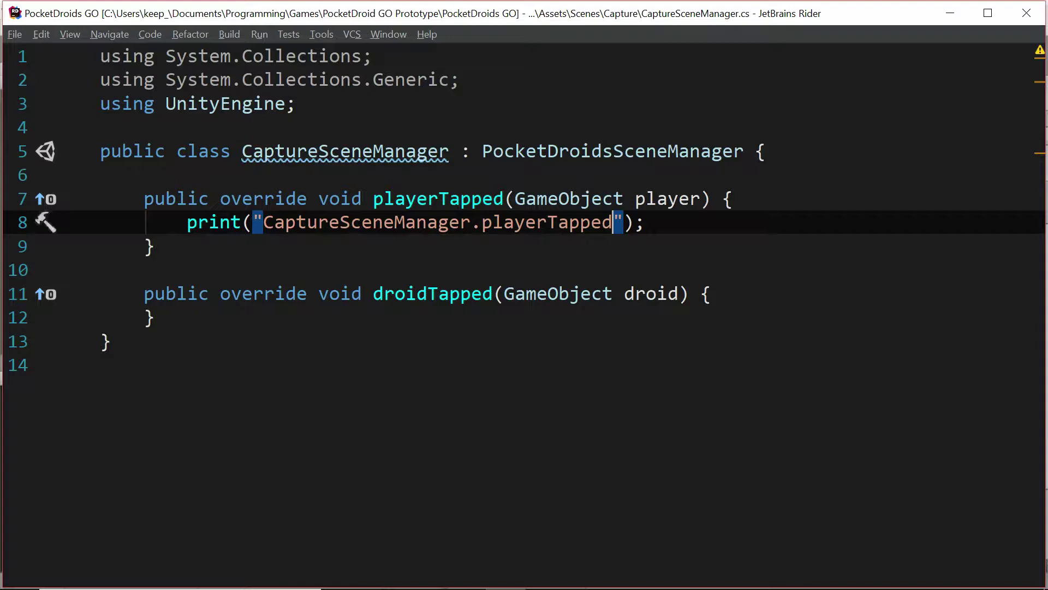
text( act)
text(ivated)
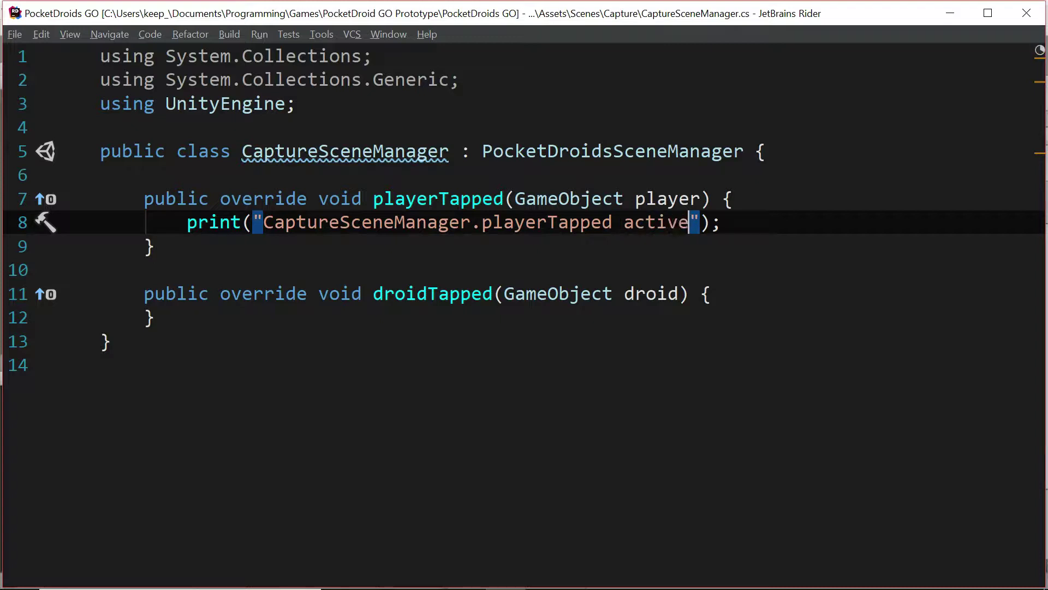
key(Right)
key(Right)
key(Right)
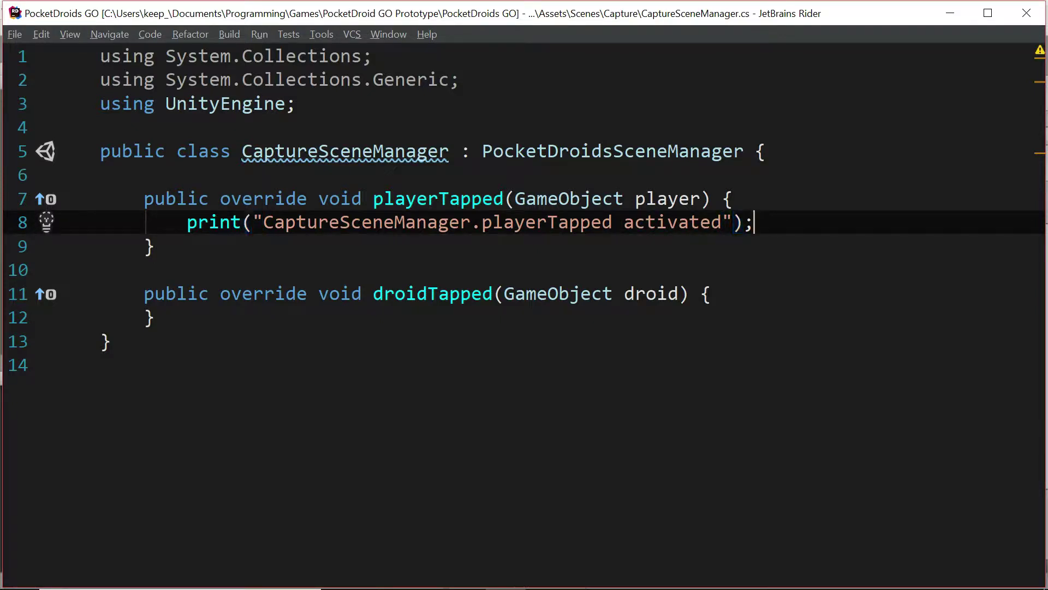
Add a print statement with an empty string to the body of the droidTapped method.
click(756, 293)
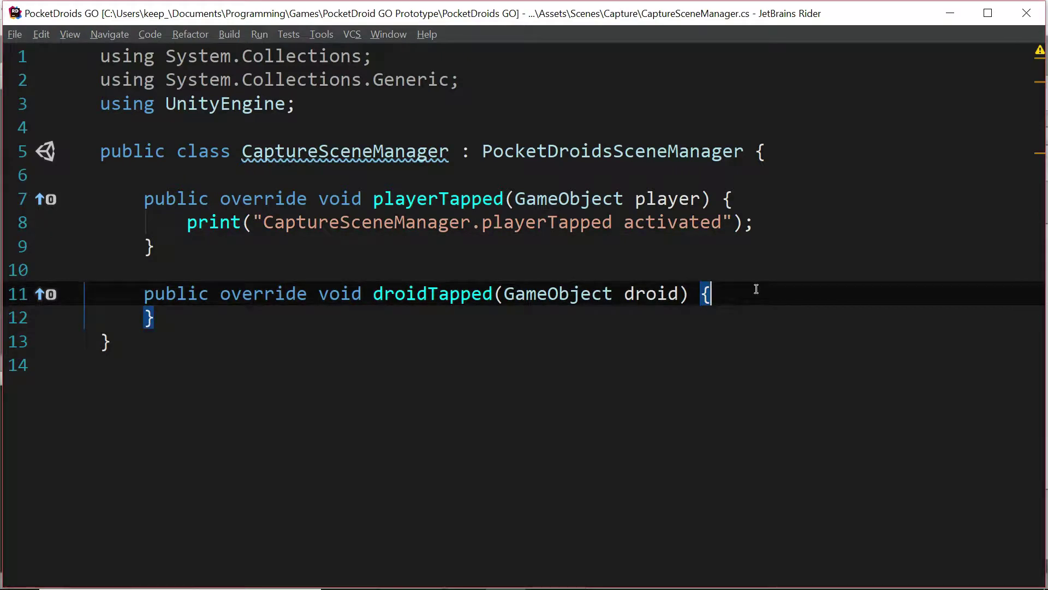
key(Return)
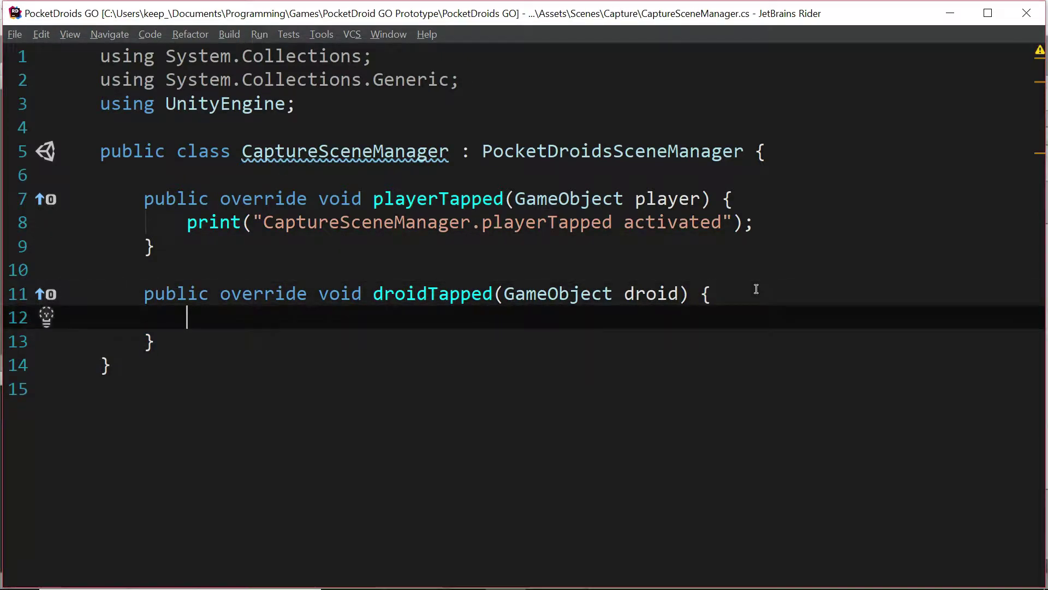
text(print()
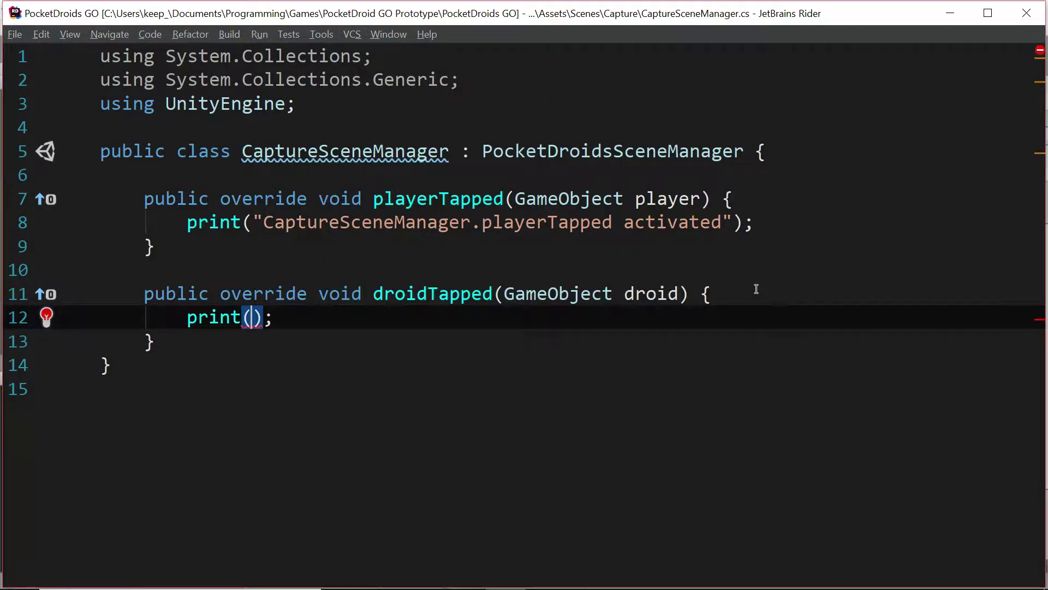
text(")
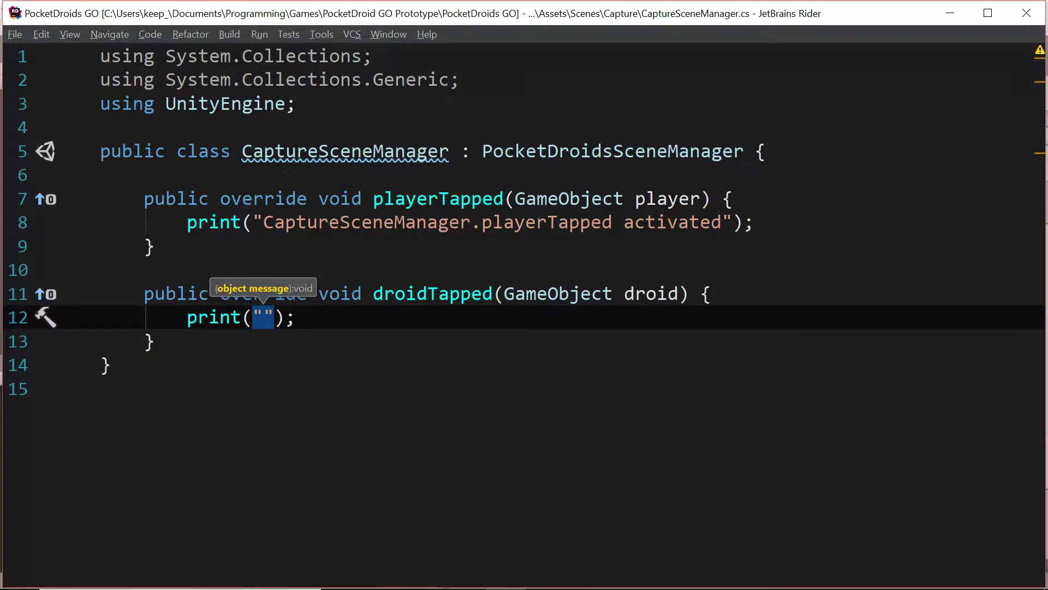
text(CaptureS)
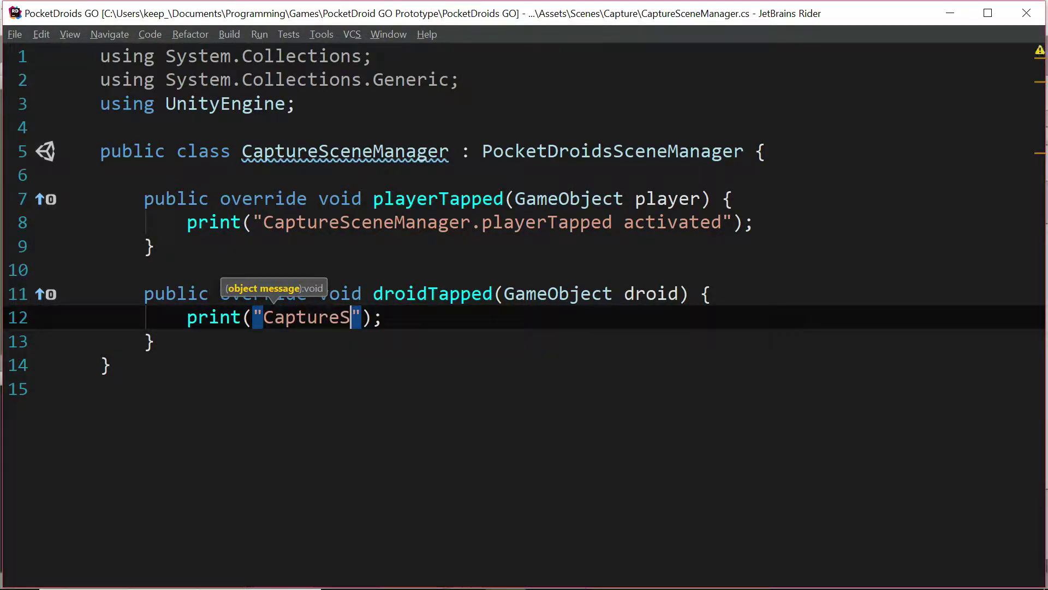
text(cen)
key(BackSpace)
key(BackSpace)
key(BackSpace)
key(BackSpace)
key(BackSpace)
key(BackSpace)
key(BackSpace)
key(BackSpace)
key(BackSpace)
key(BackSpace)
key(BackSpace)
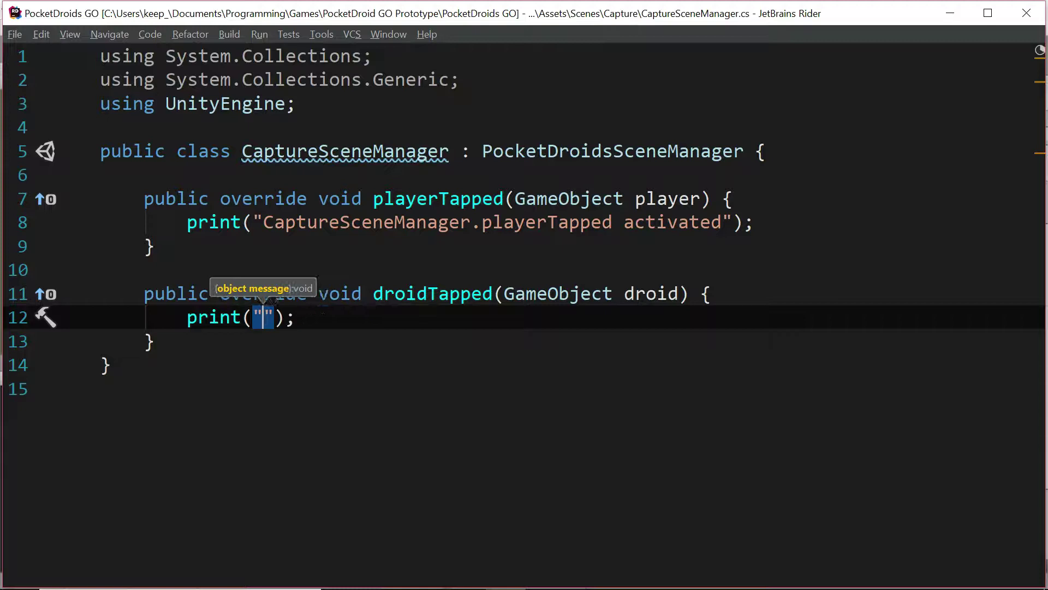
Fill in the droidTapped print message as "CaptureSceneManager.droidTapped activated".
text(CaptureSc)
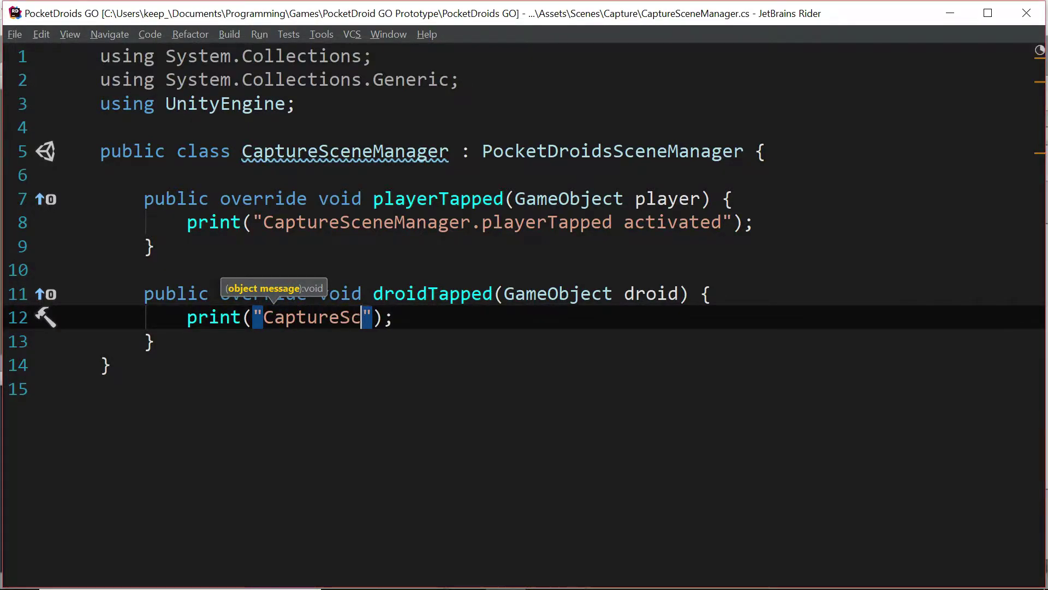
text(eneManager.)
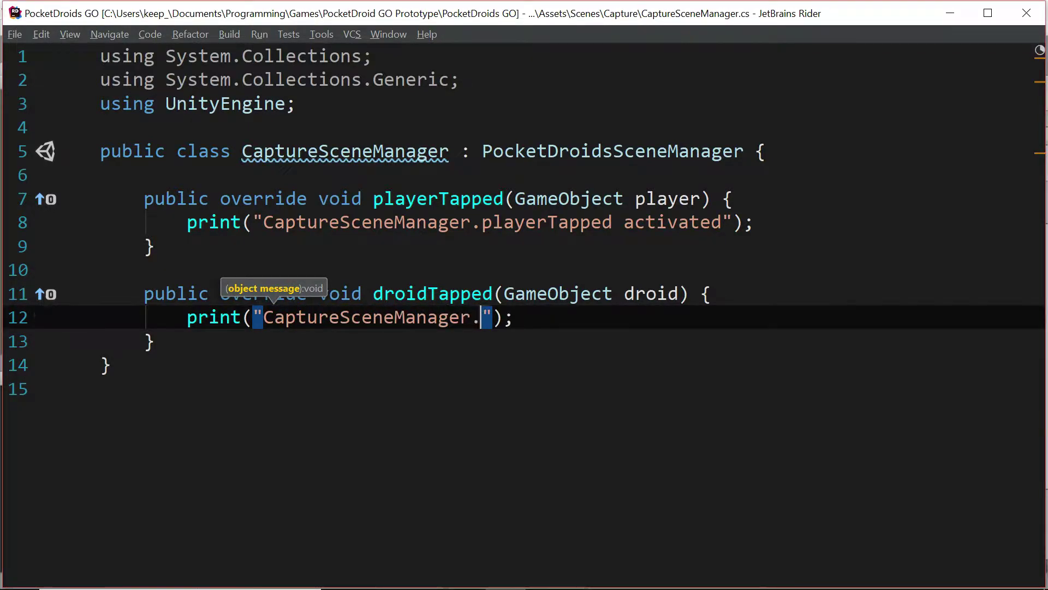
text(droidTappe)
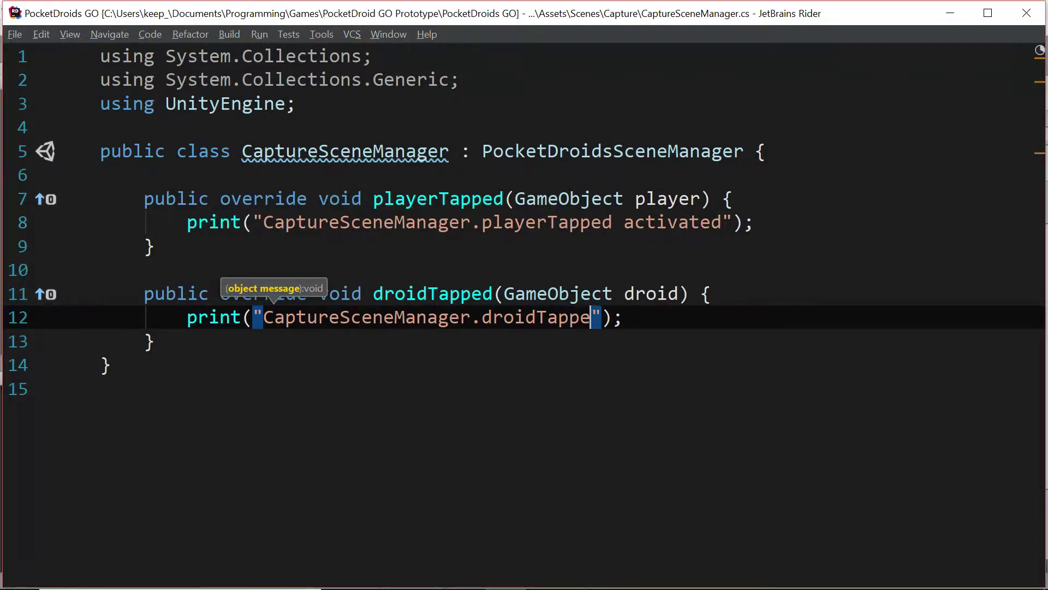
text(d activated)
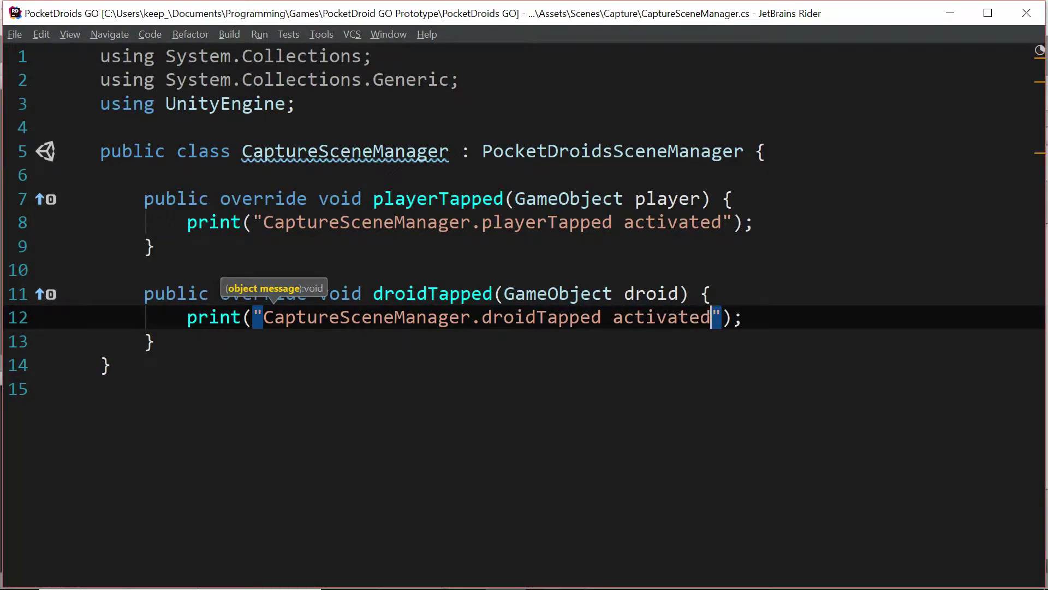
key(Right)
key(Right)
key(Right)
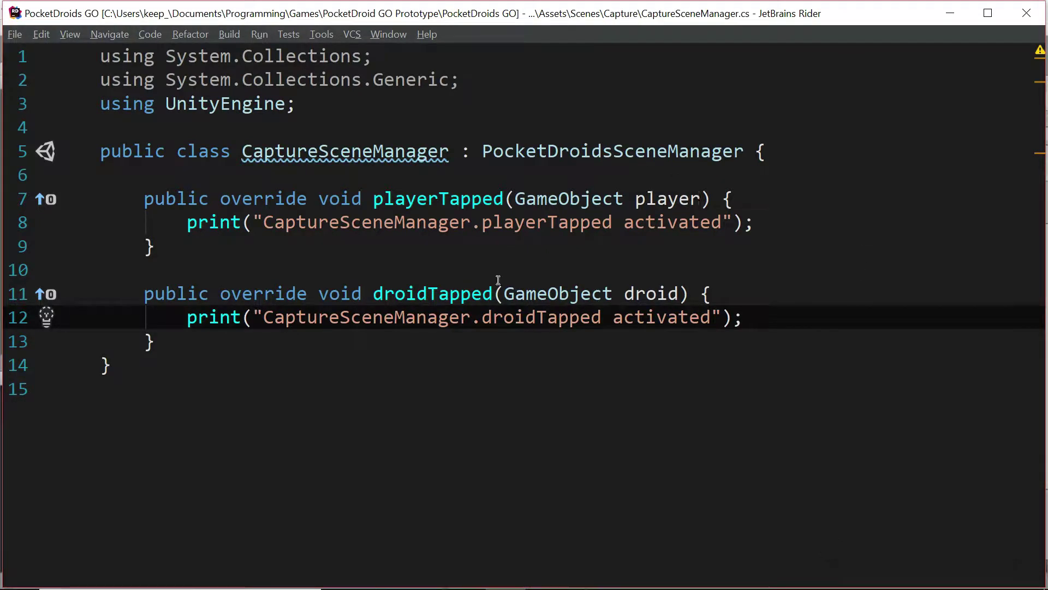
Switch to Unity and open the Capture scene from the Scenes/Capture folder.
key(alt+Tab)
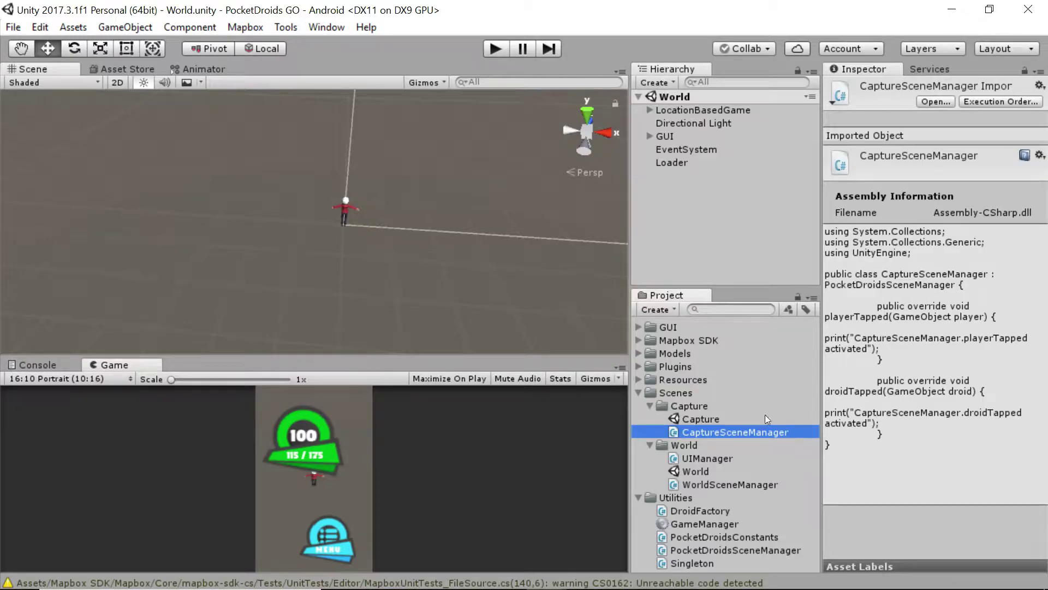
double_click(703, 418)
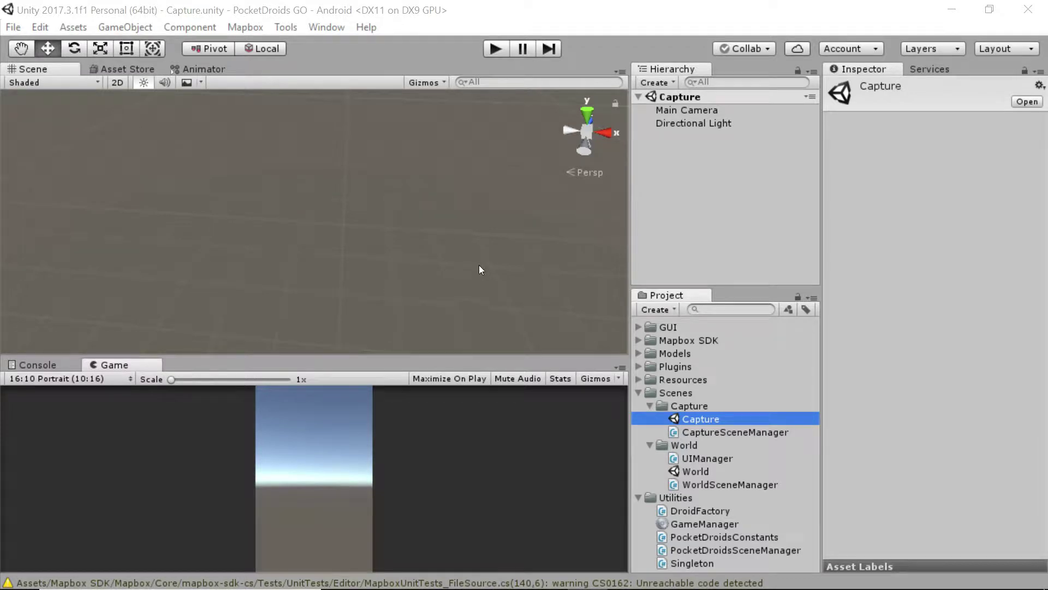
click(680, 190)
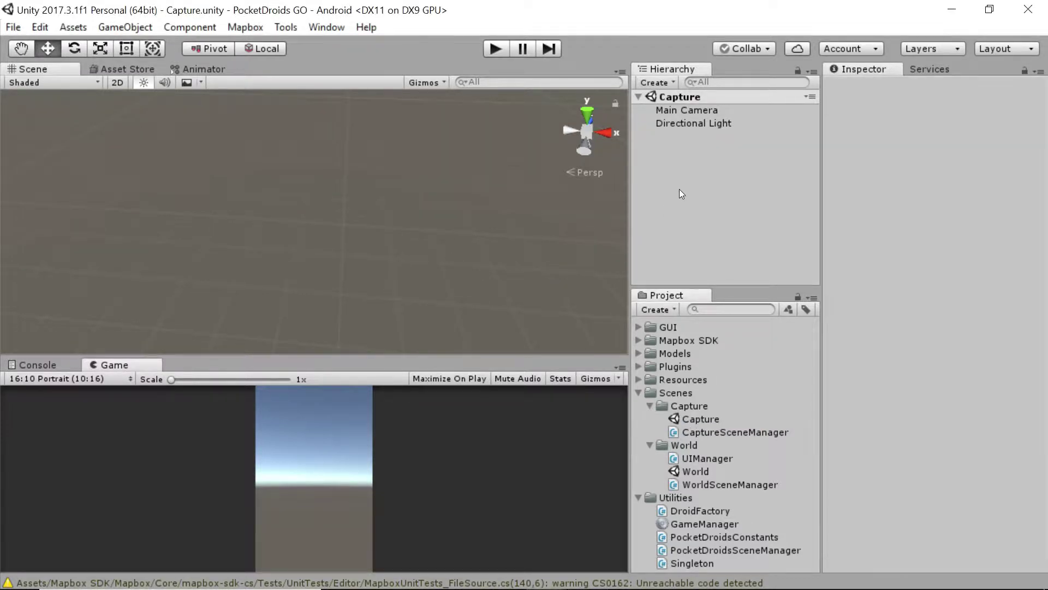
Add a 3D plane object to the Capture scene.
right_click(679, 154)
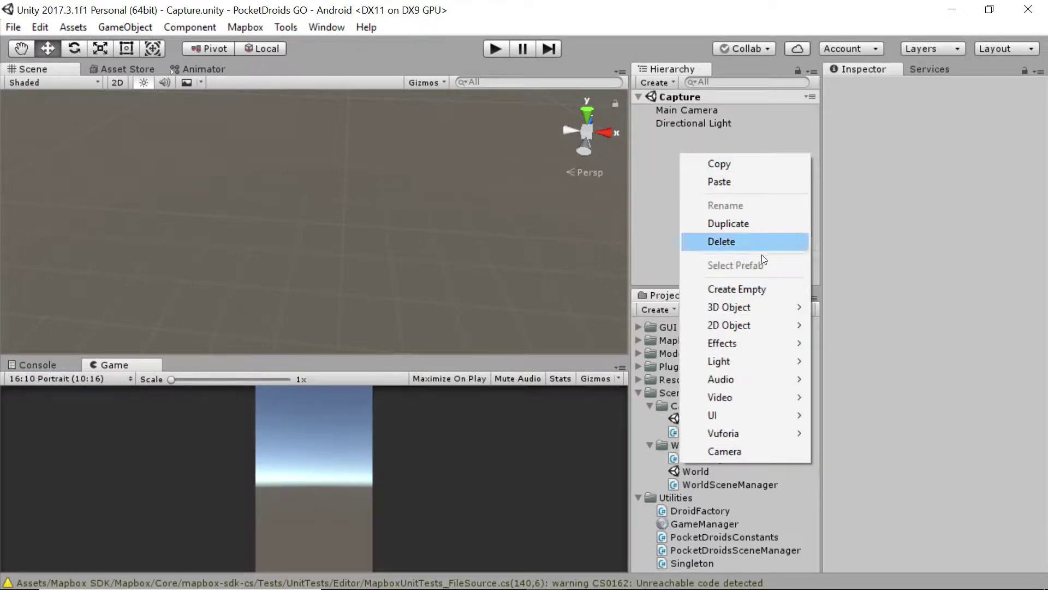
mouse_move(767, 309)
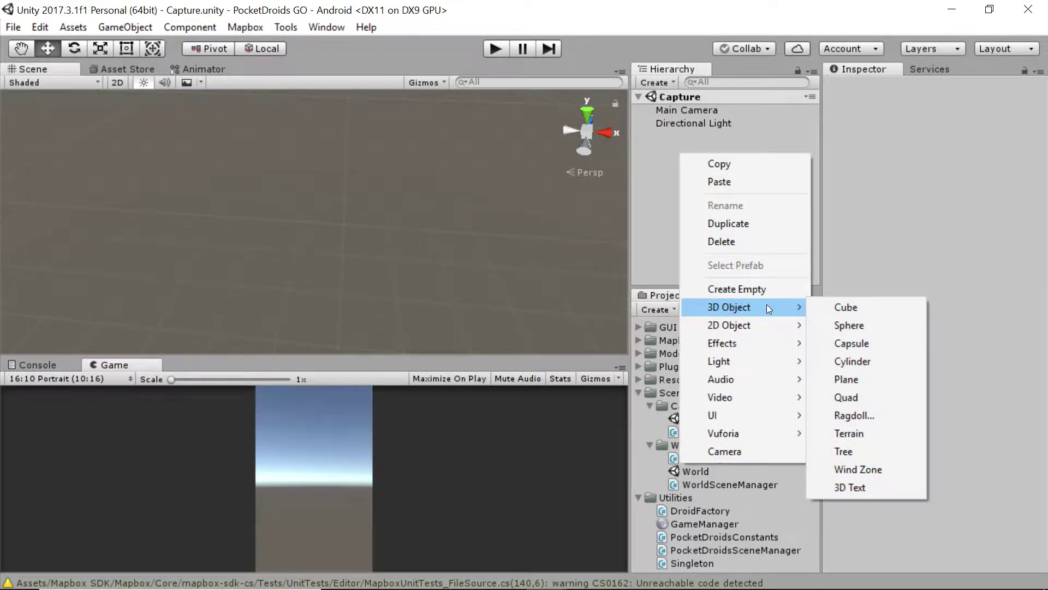
click(852, 381)
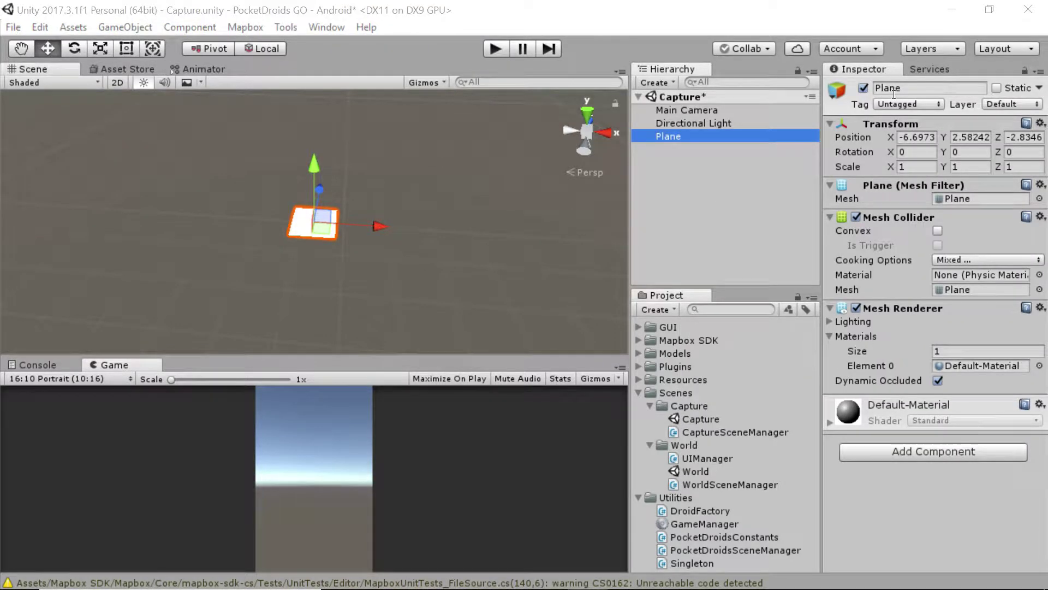
Set the plane's position to 0 on the X, Y and Z axes.
click(929, 137)
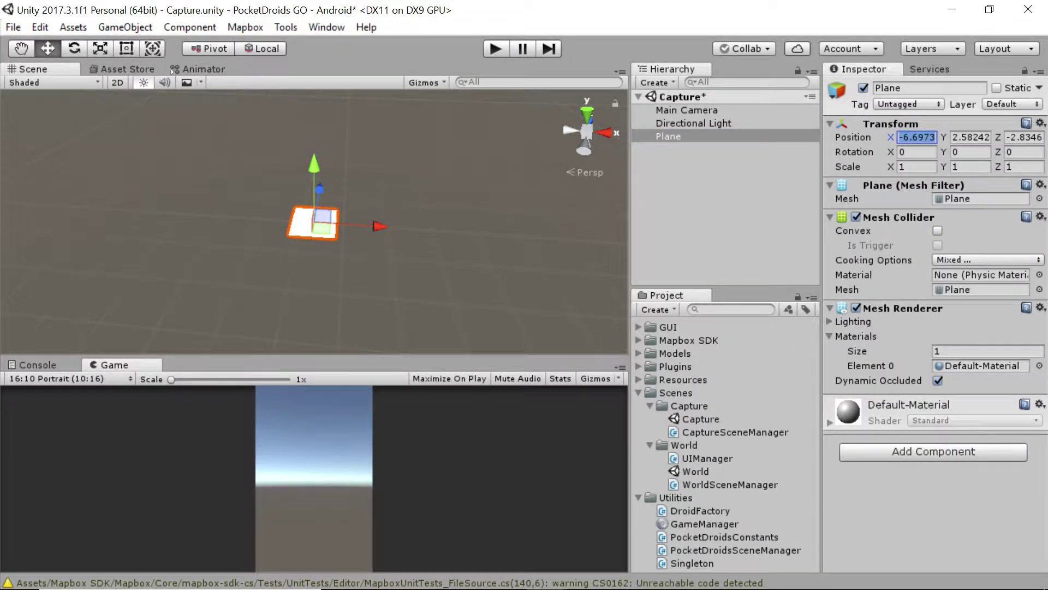
text(0)
key(Tab)
text(0)
key(Tab)
text(0)
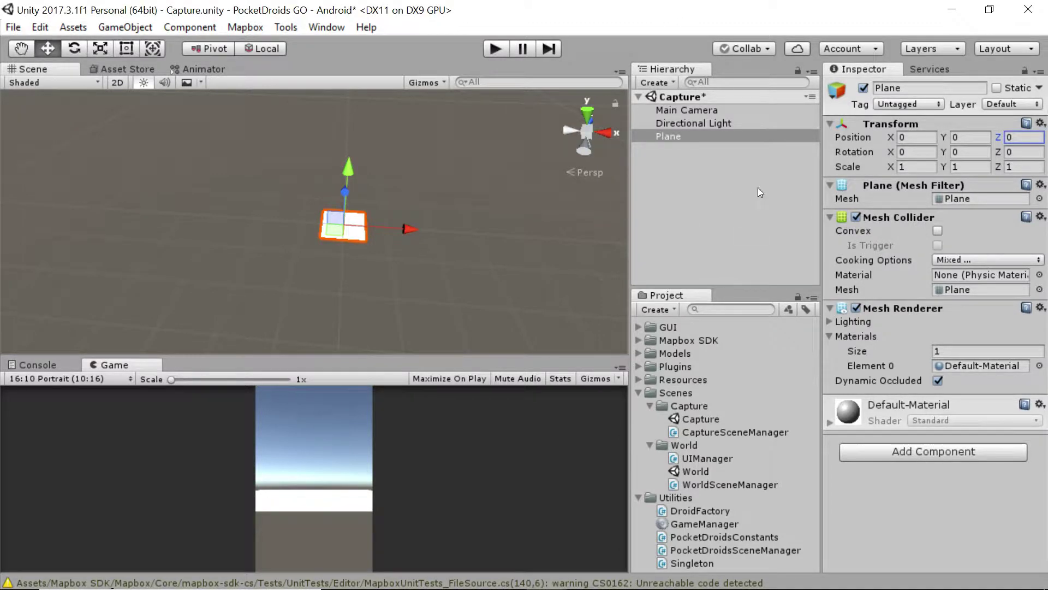
Set the plane's scale to 5 on the X, Y and Z axes.
click(909, 164)
text(5)
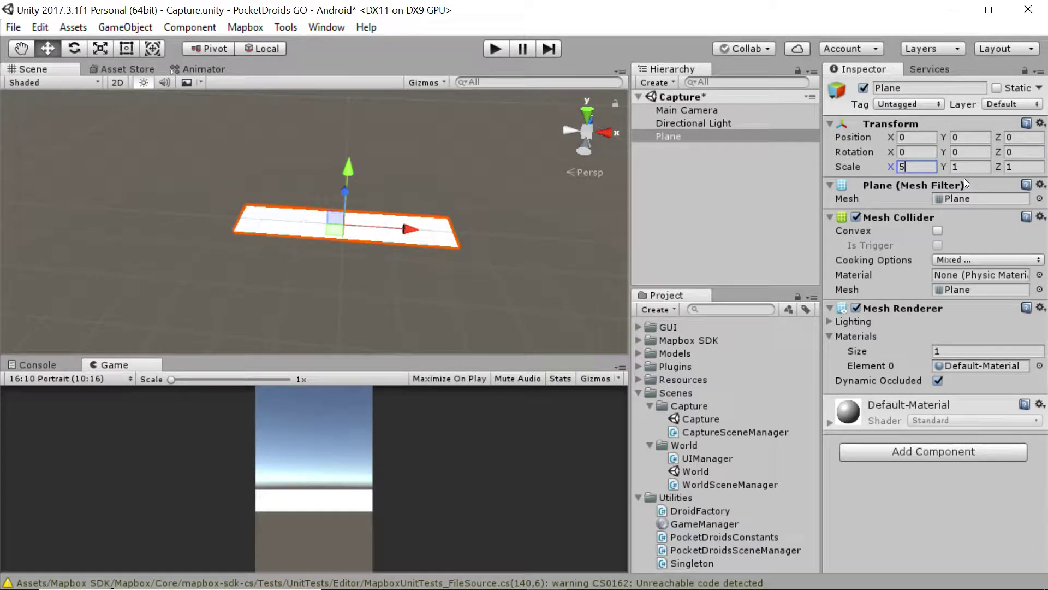
key(Tab)
text(5)
key(Tab)
text(5)
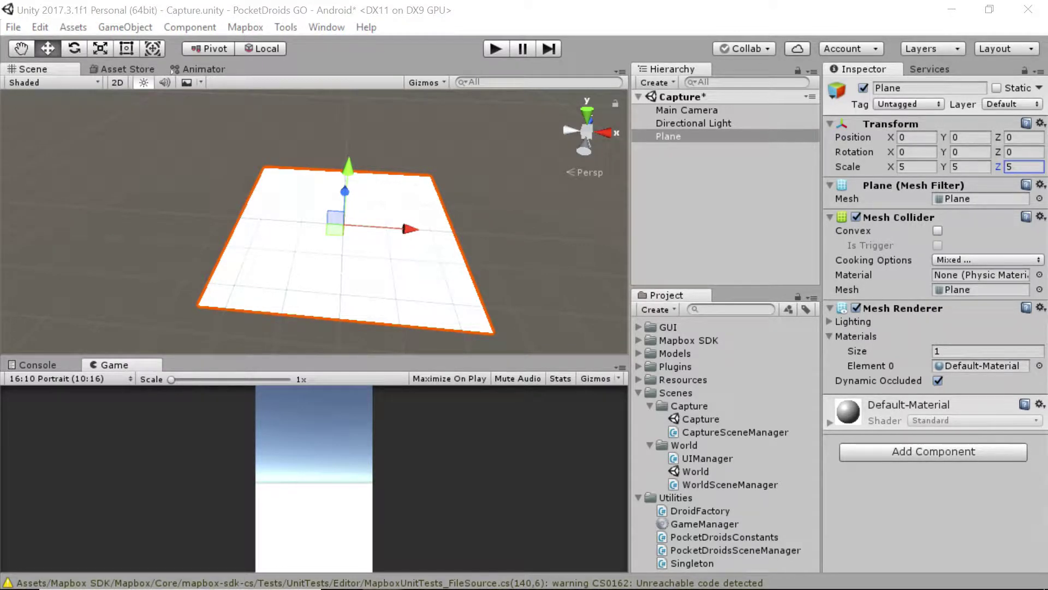
Place a narrowed File Explorer window beside Unity's project assets and open the Materials folder in PocketDroids Go.
drag(874, 137, 588, 39)
drag(982, 137, 578, 138)
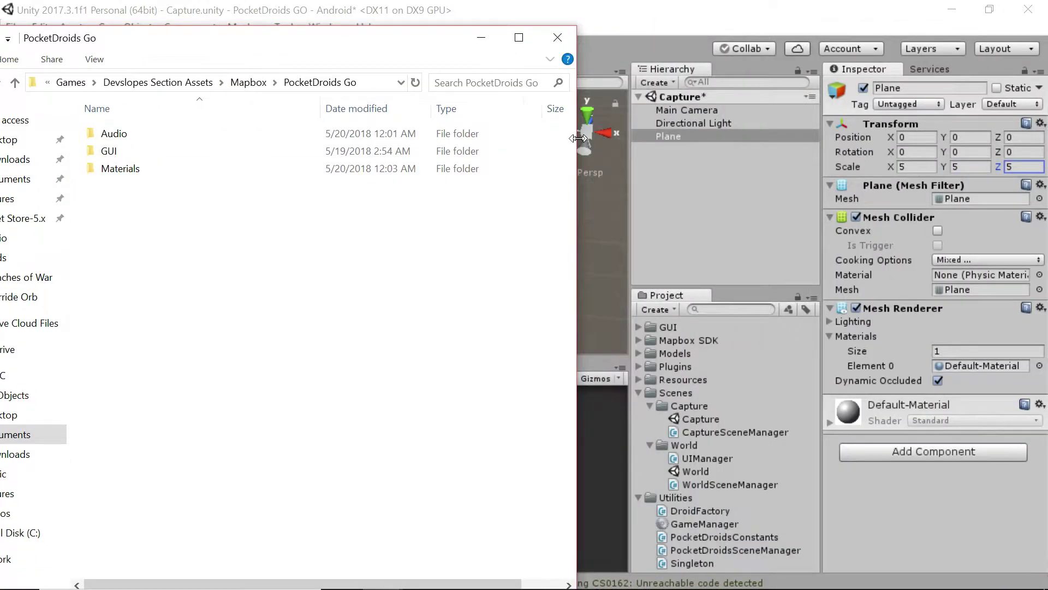
double_click(121, 173)
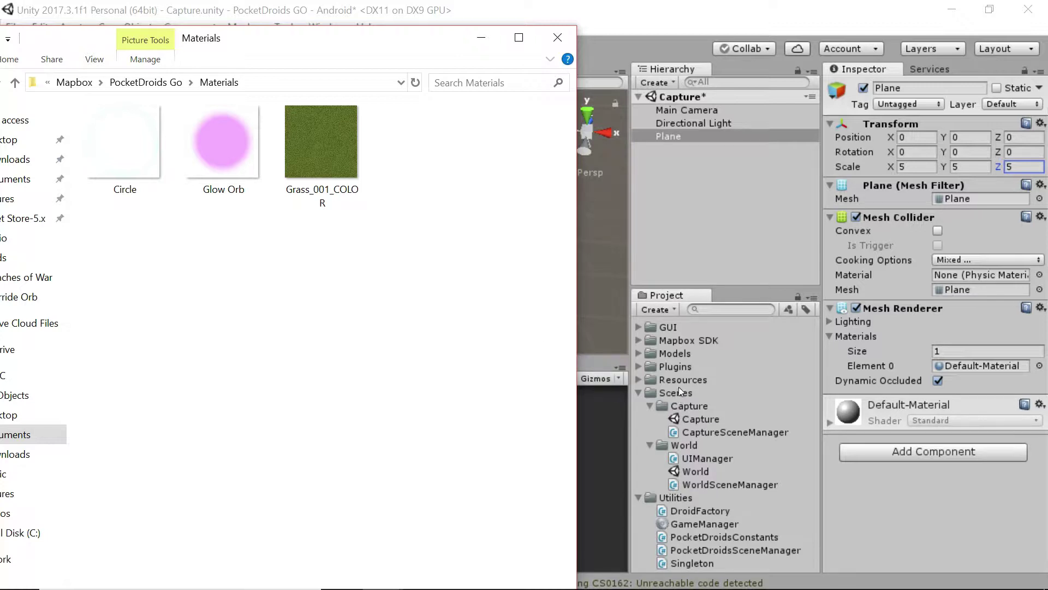
Create a folder named Materials inside the project's Resources folder.
click(639, 380)
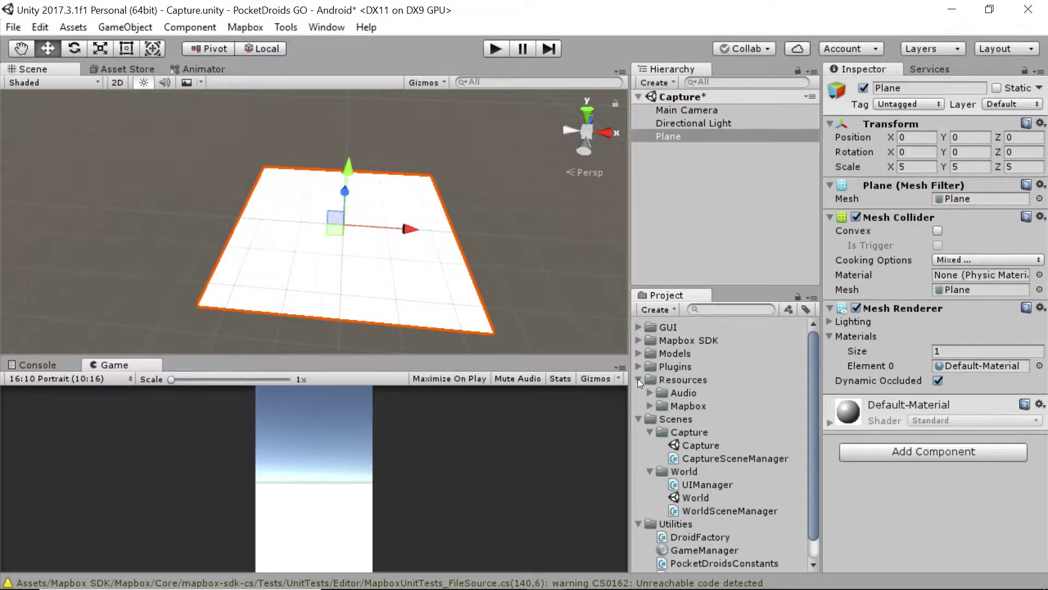
right_click(671, 378)
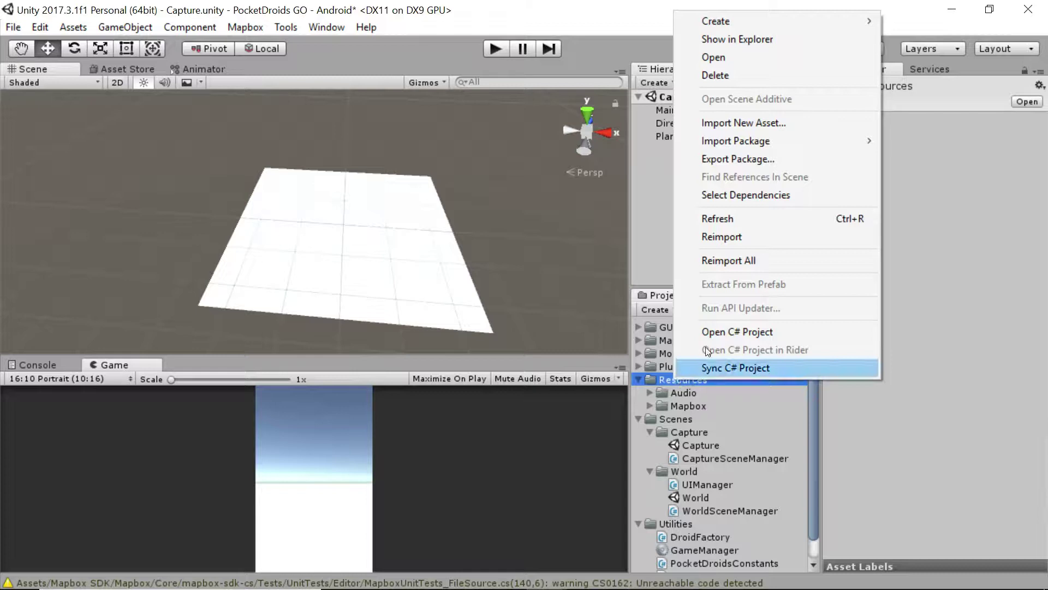
mouse_move(731, 28)
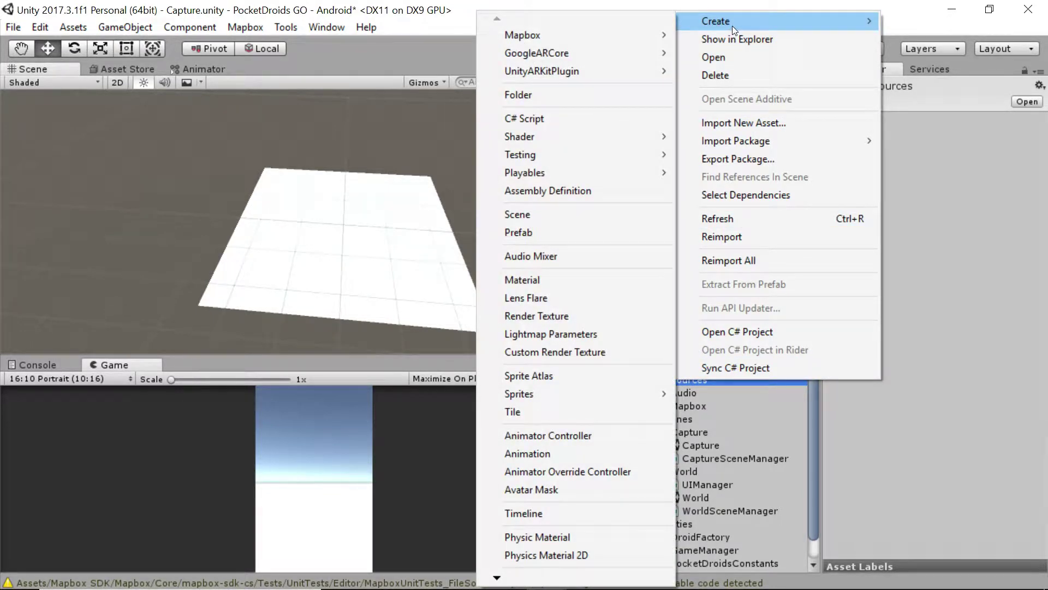
click(544, 96)
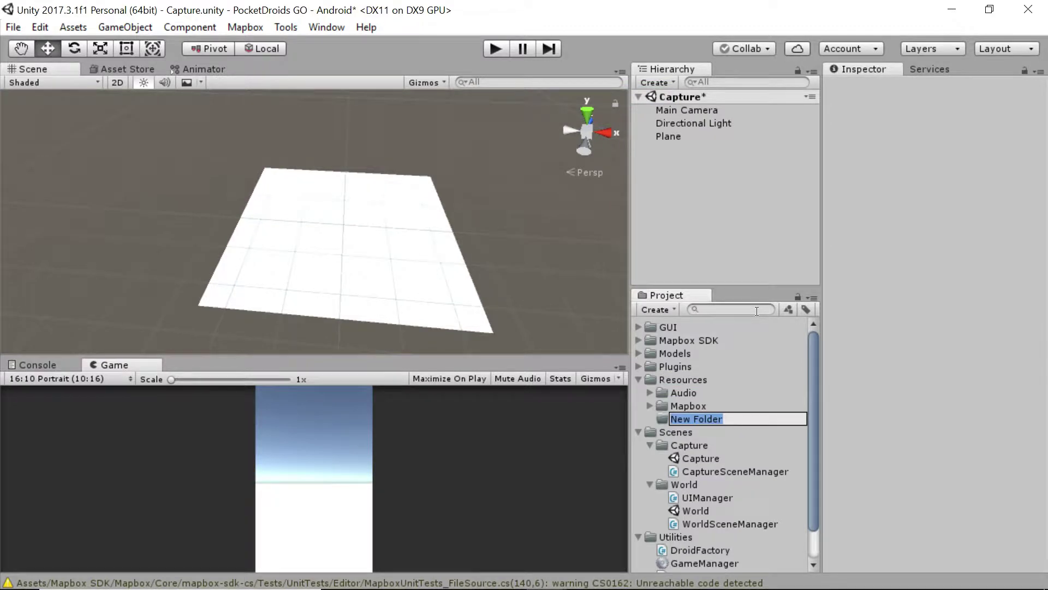
text(Materials)
key(Return)
Import the Grass_001_COLOR texture into the Resources Materials folder and apply it to the plane in the scene.
key(alt+Tab)
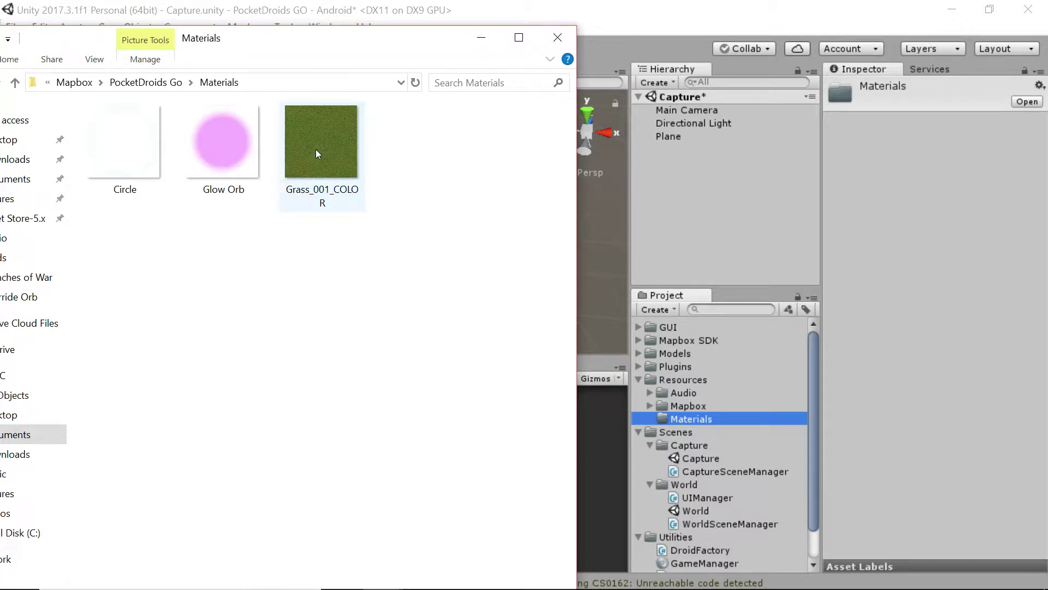
drag(319, 136, 685, 419)
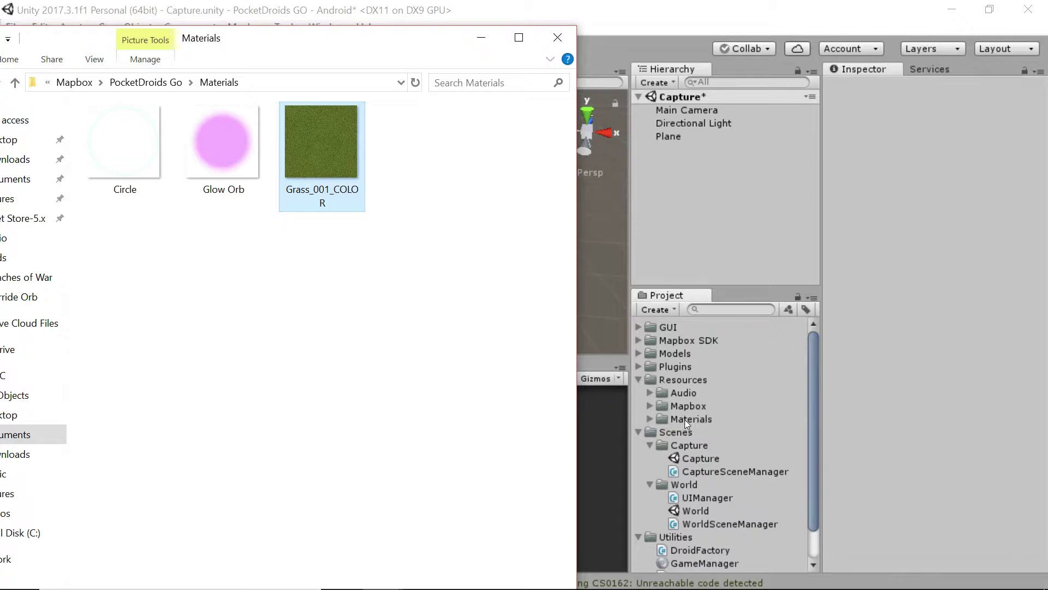
click(660, 419)
click(650, 420)
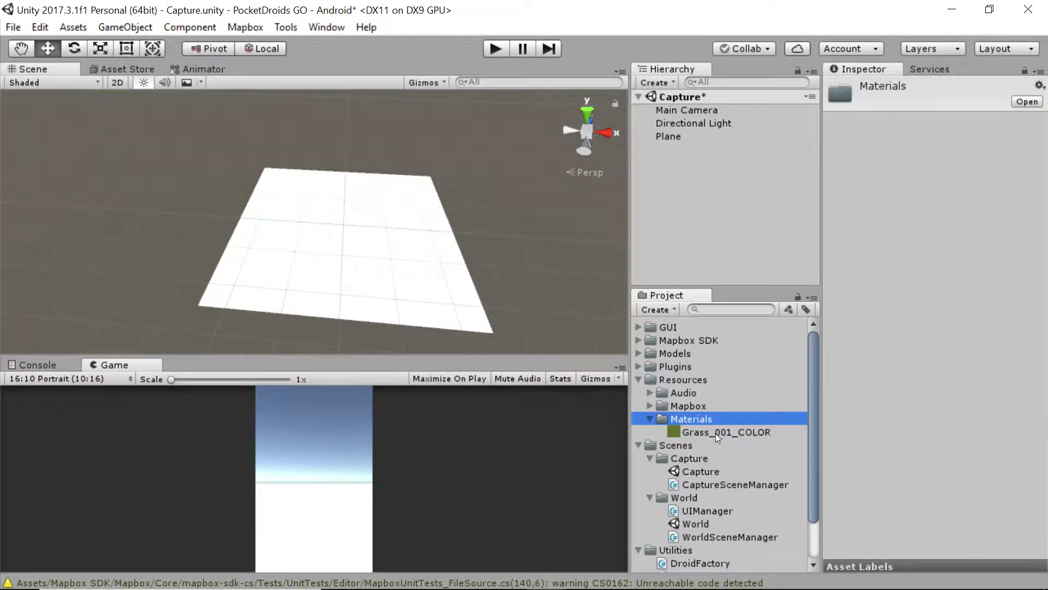
drag(722, 431, 342, 252)
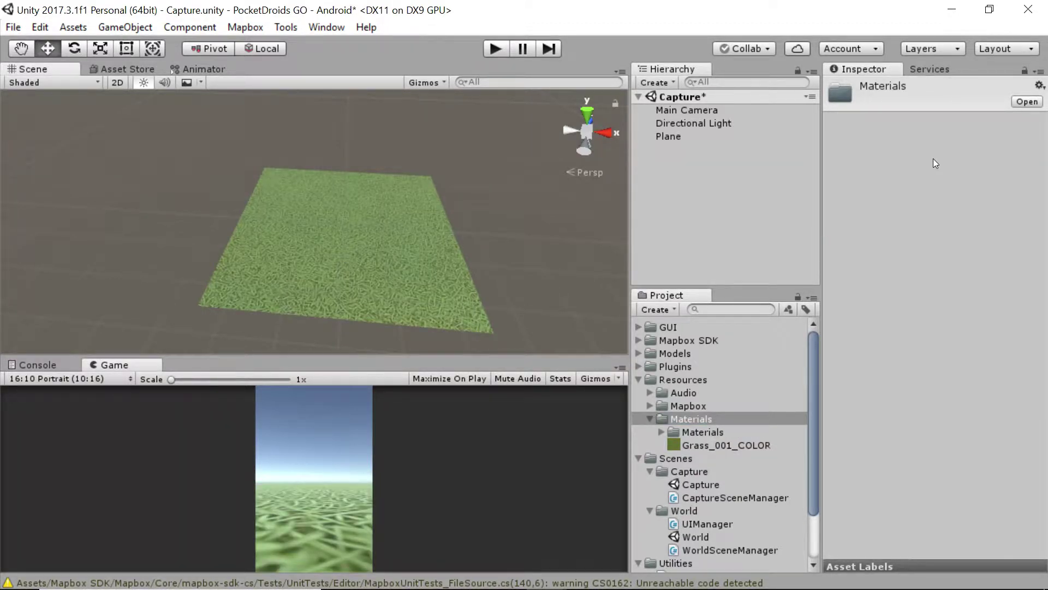
Set the main map tiling of the plane's Grass_001_COLOR material to 15 on X and Y.
click(668, 137)
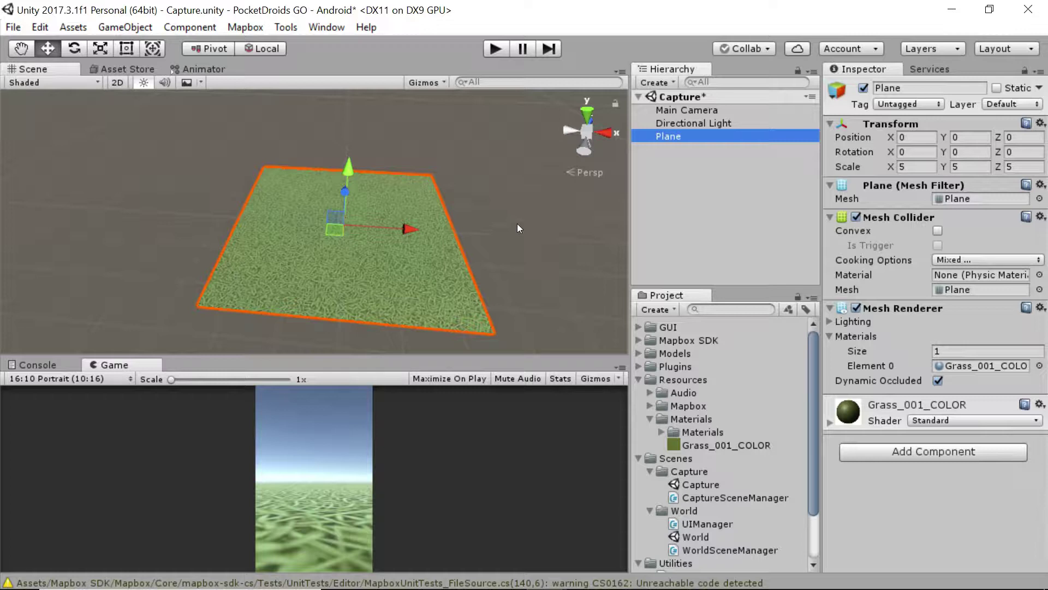
click(828, 421)
scroll(887, 400, down, 5)
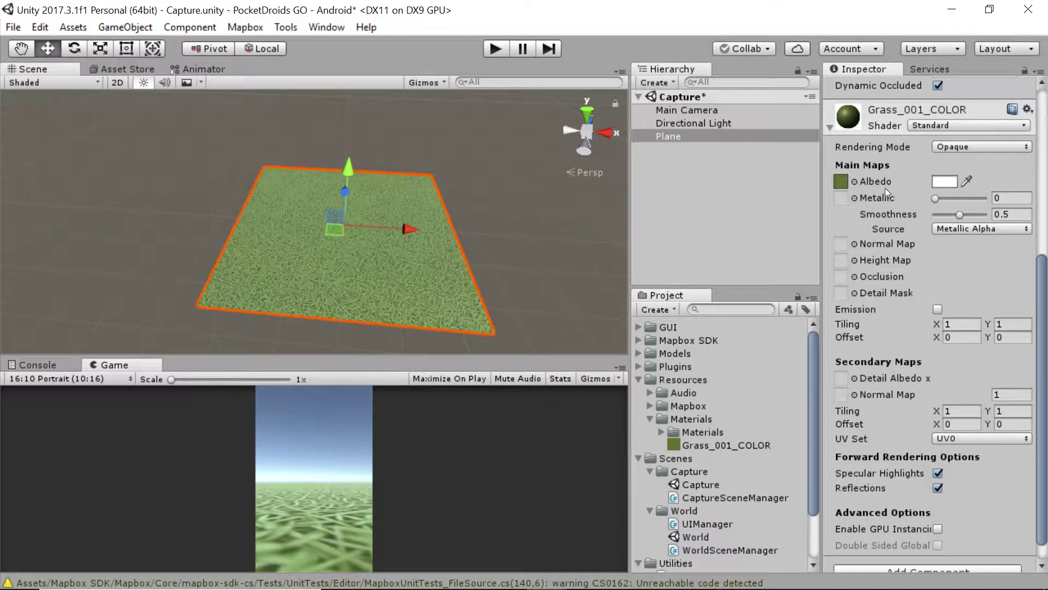
scroll(899, 230, down, 1)
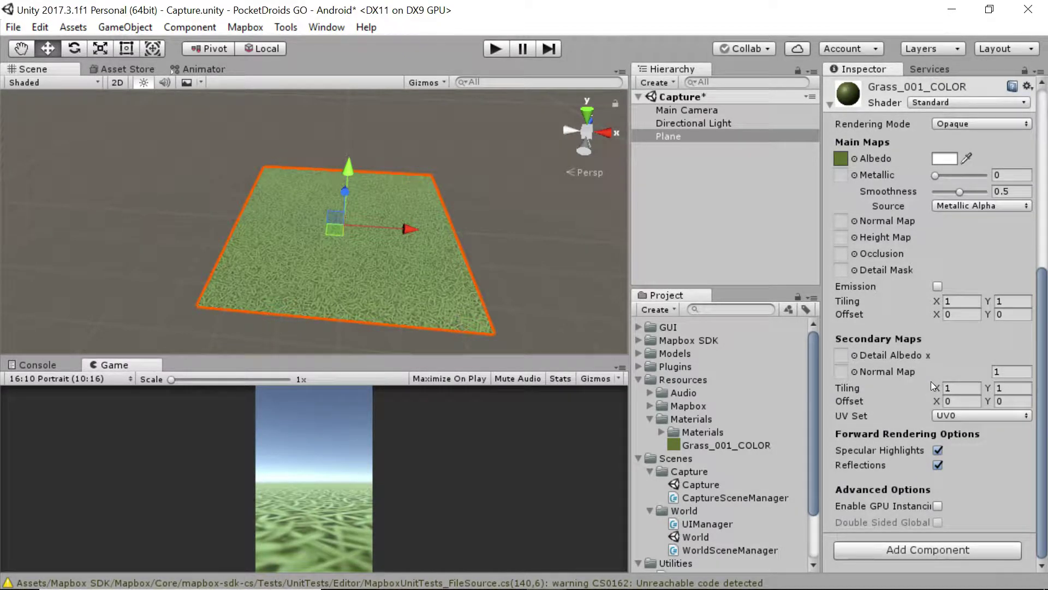
click(1013, 388)
click(960, 304)
text(15)
key(Tab)
text(15)
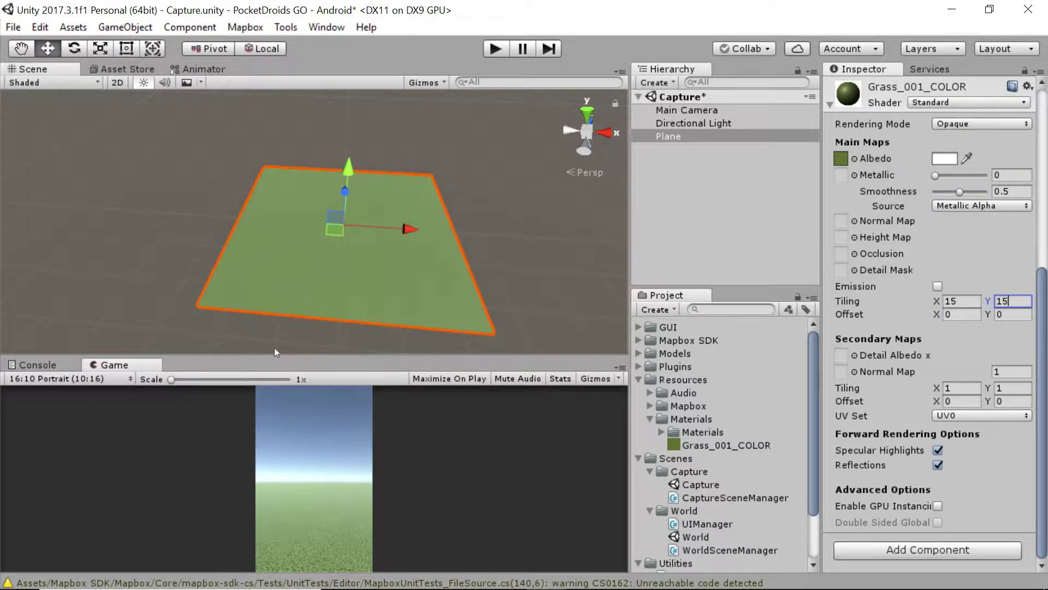
Enlarge the Game view and compare the grass at a main tiling of 1 on both axes, then restore it to 15.
drag(292, 354, 281, 261)
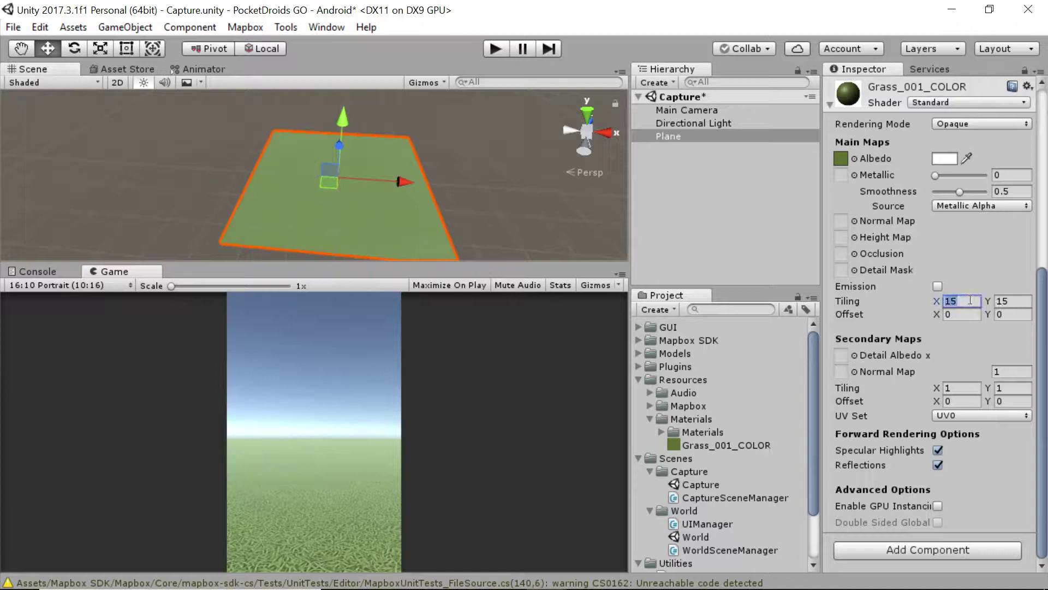
text(1)
key(Tab)
text(1)
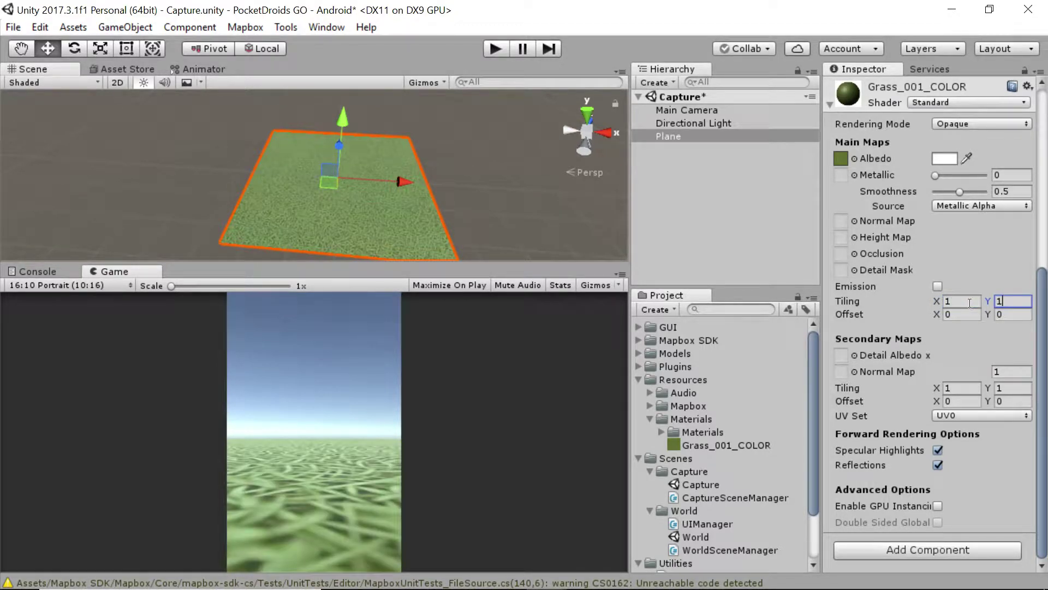
key(shift+Tab)
text(15)
key(Tab)
text(15)
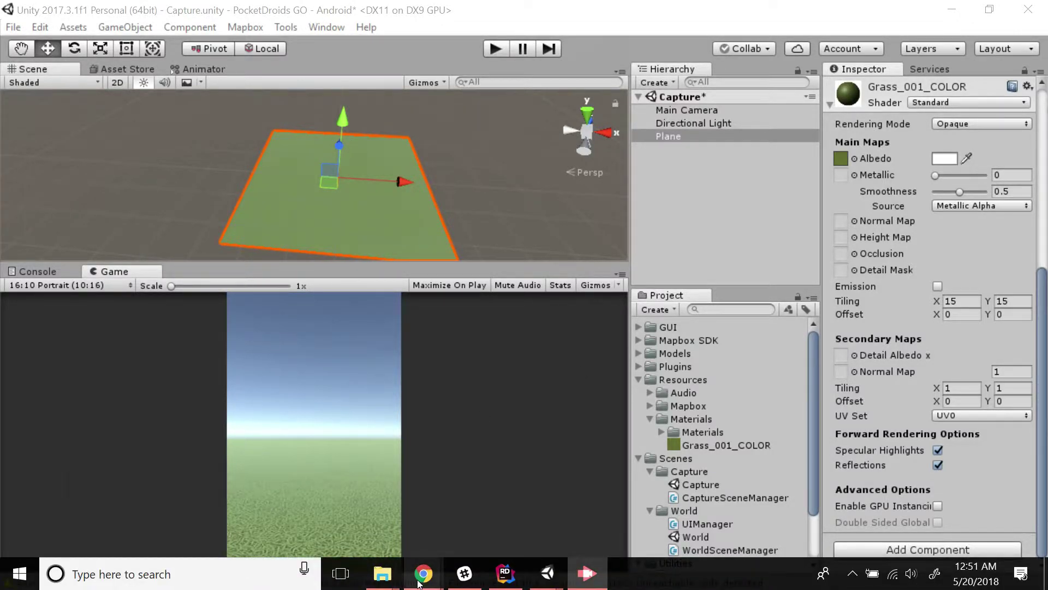
Switch to the Chrome window with Mapbox and open the mapbox.com/studio page.
mouse_move(423, 573)
click(492, 508)
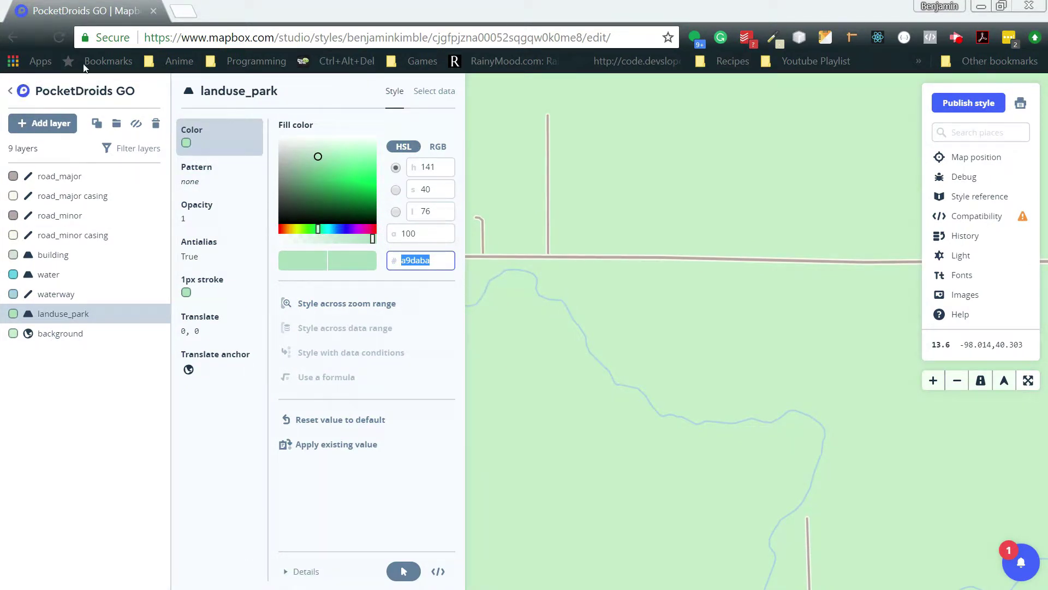
click(389, 37)
text(mapbox.com)
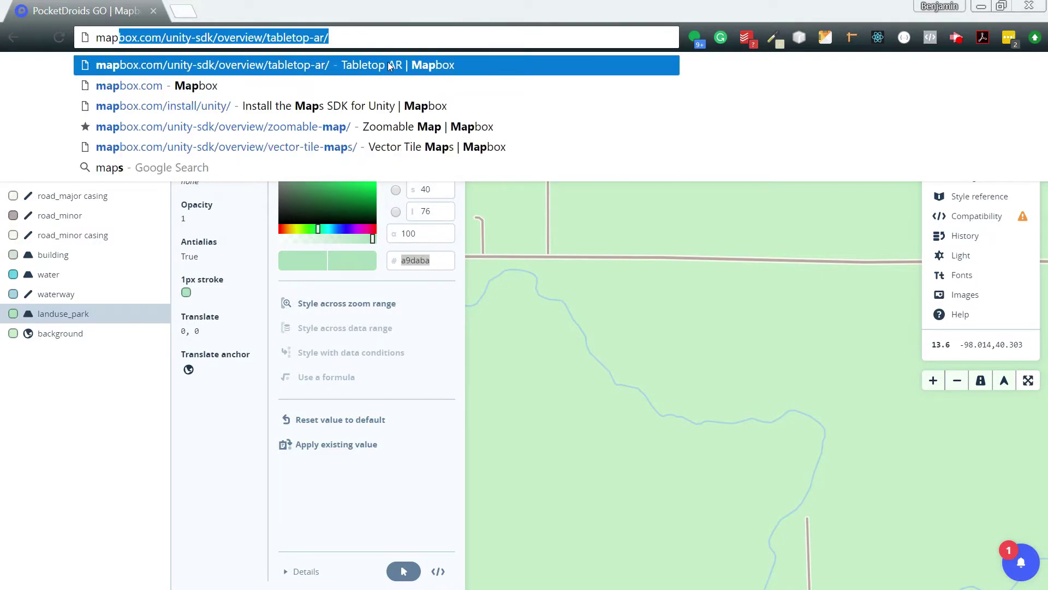
text(/studio)
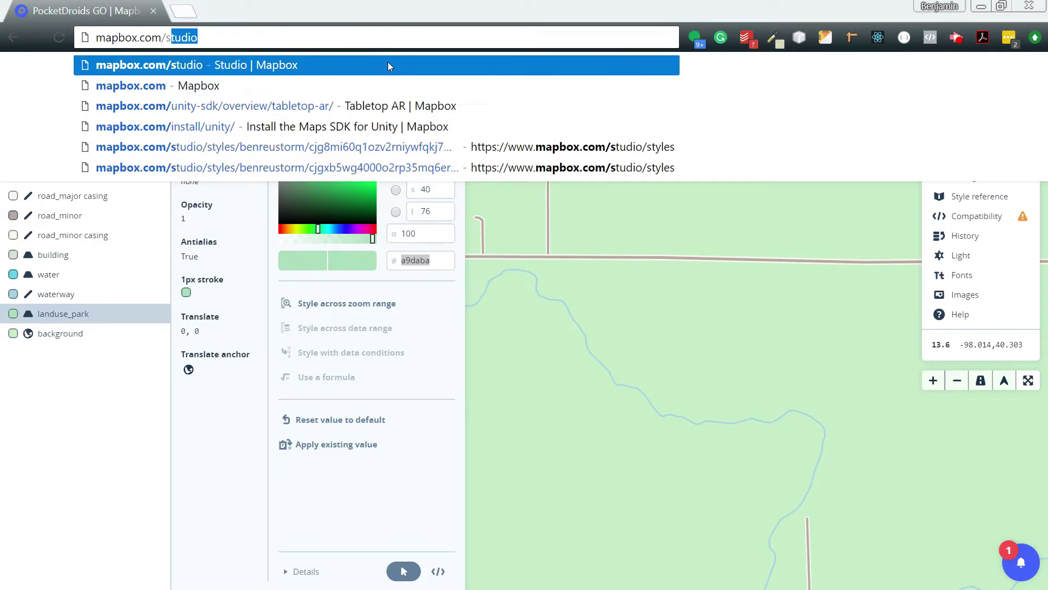
key(Return)
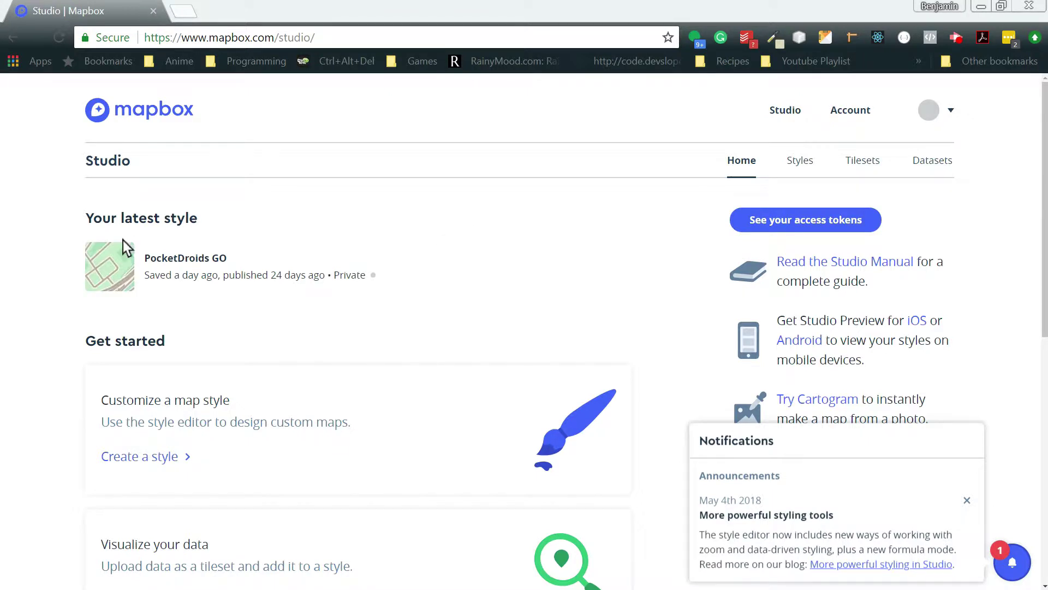
Open the PocketDroids GO style from the Mapbox Studio styles list.
click(792, 164)
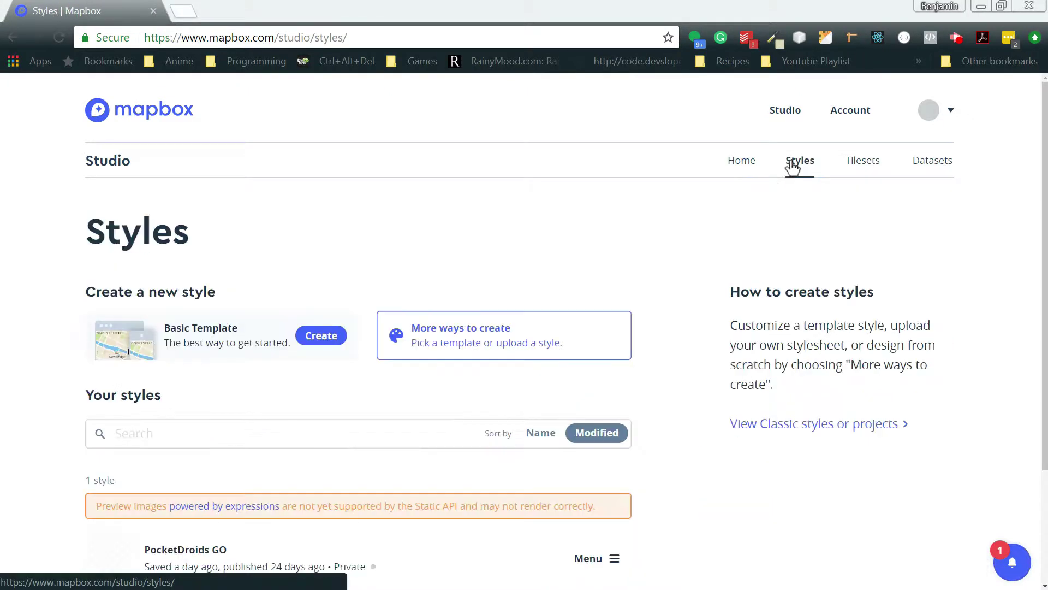
scroll(154, 393, down, 3)
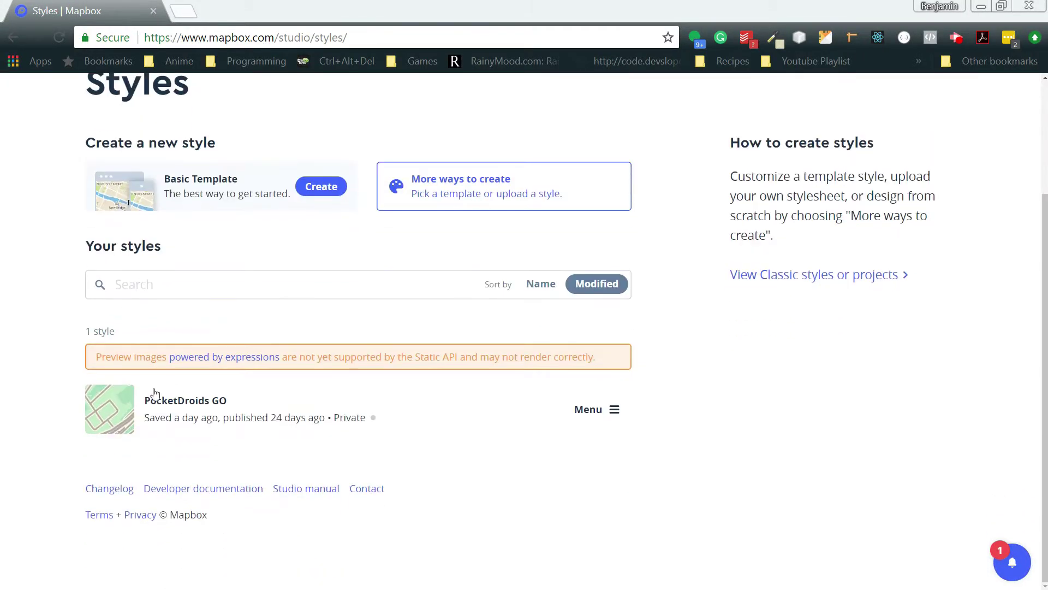
click(175, 408)
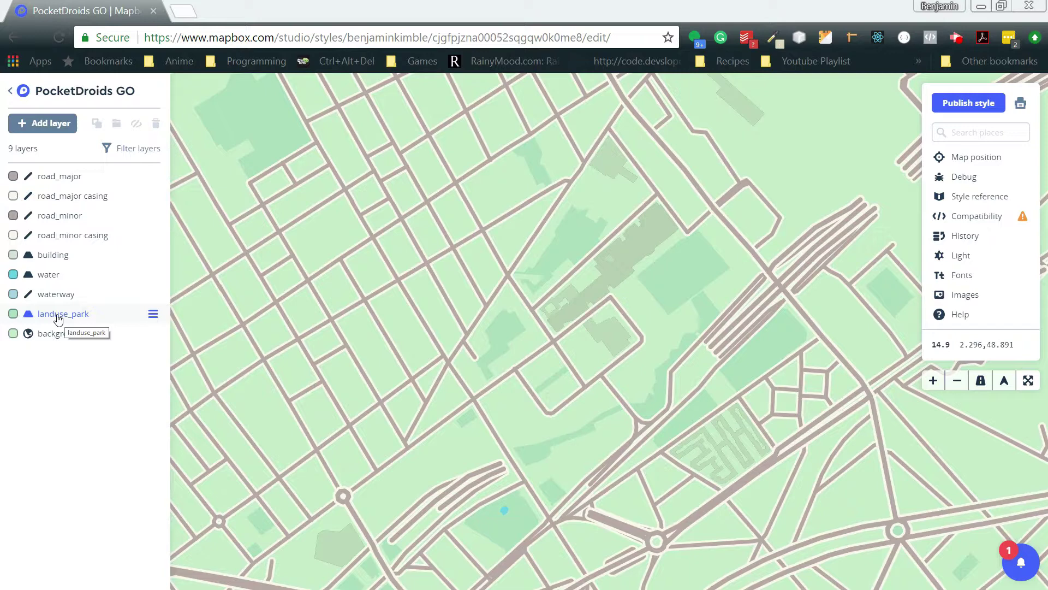
Copy the hex fill color of the landuse_park layer and return to Unity.
click(59, 317)
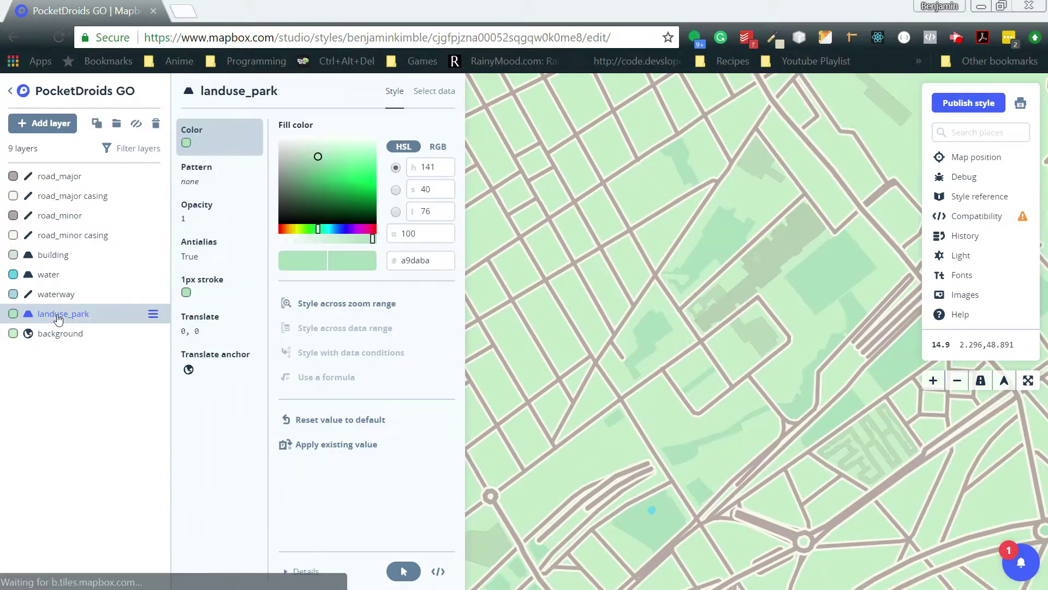
click(435, 260)
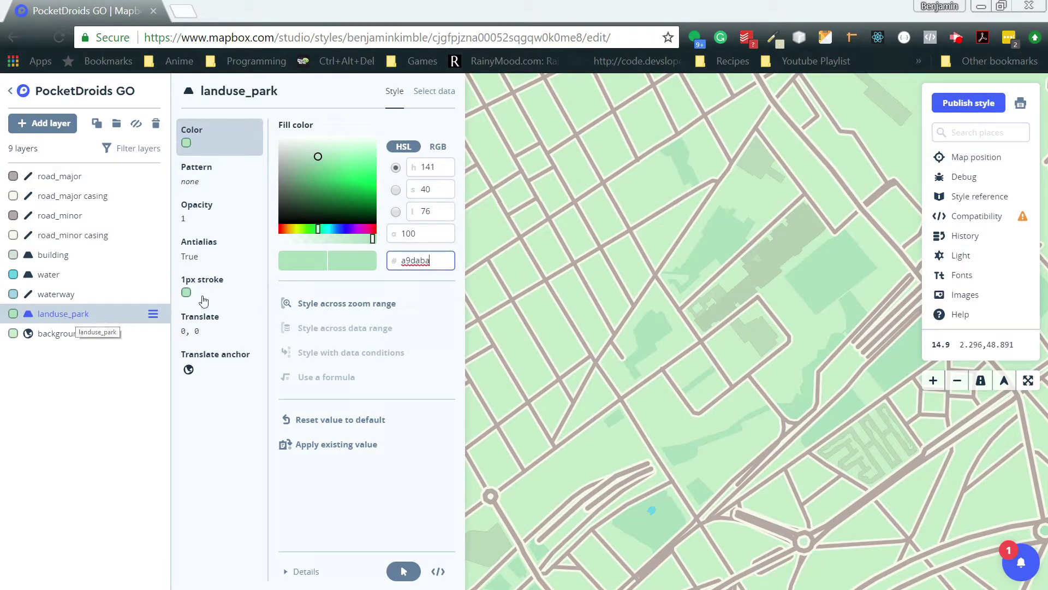
drag(431, 260, 363, 259)
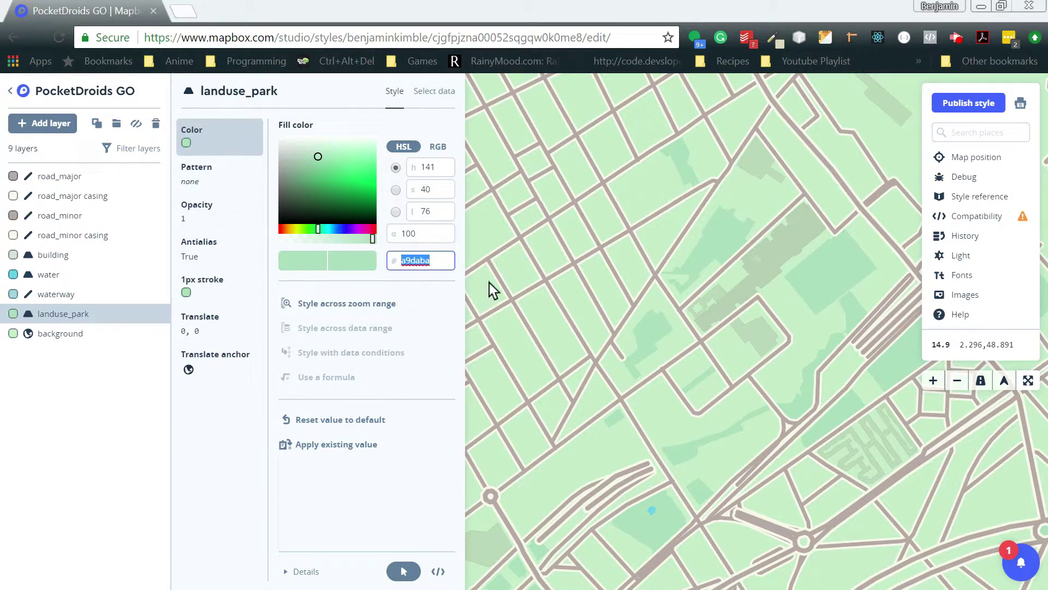
click(981, 7)
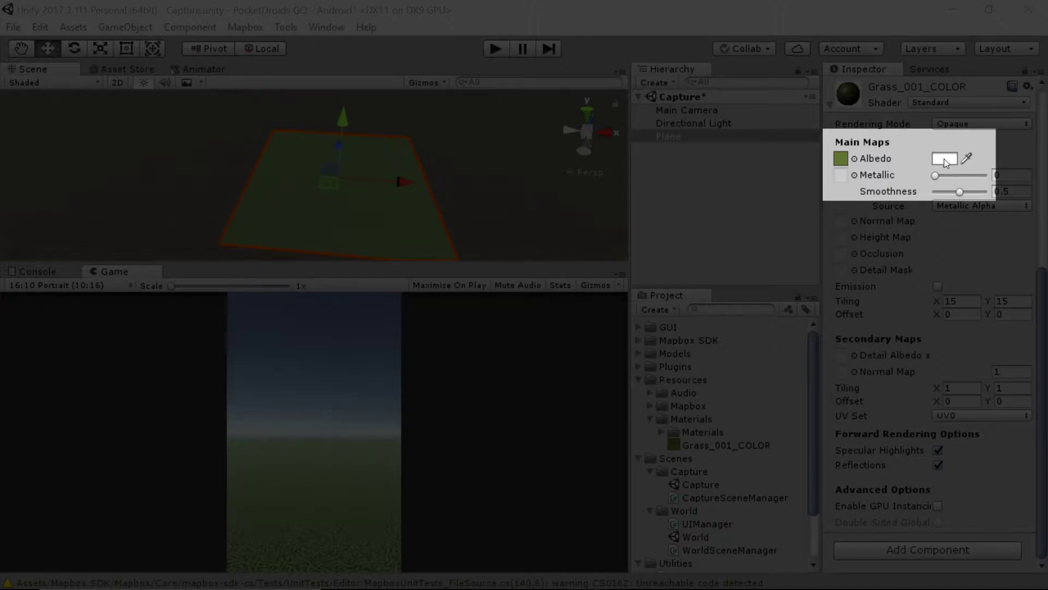
Set the grass material's albedo color to hex A9DABA and compare it with the untinted grass.
click(945, 159)
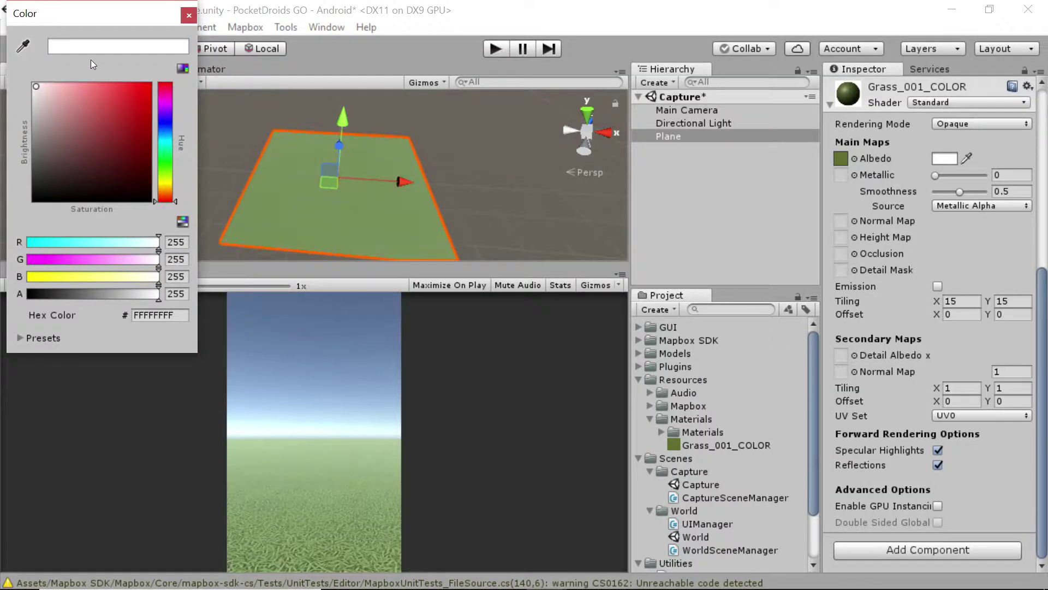
click(181, 315)
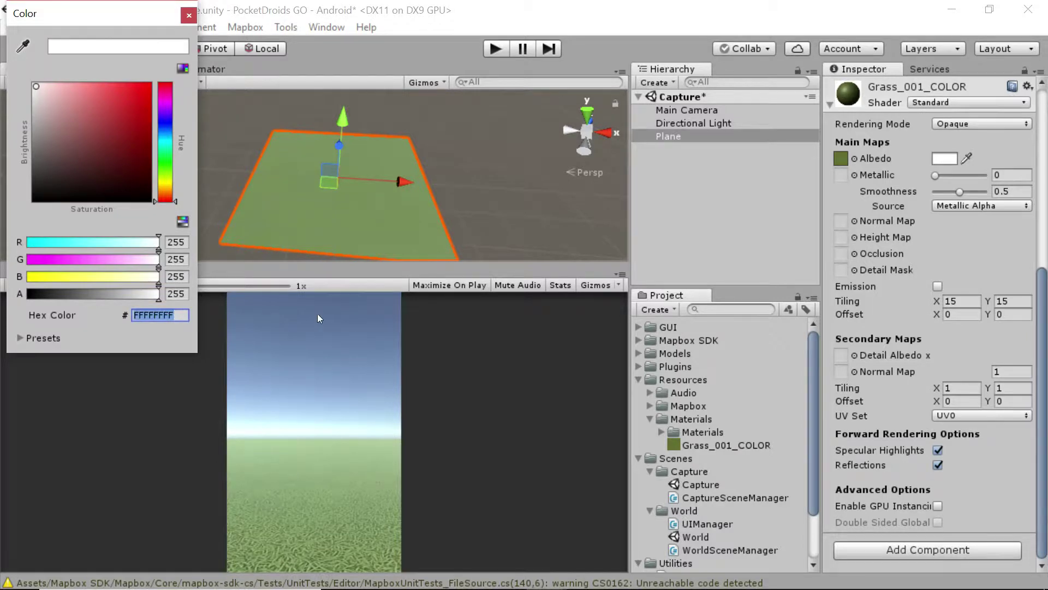
text(A9DABA)
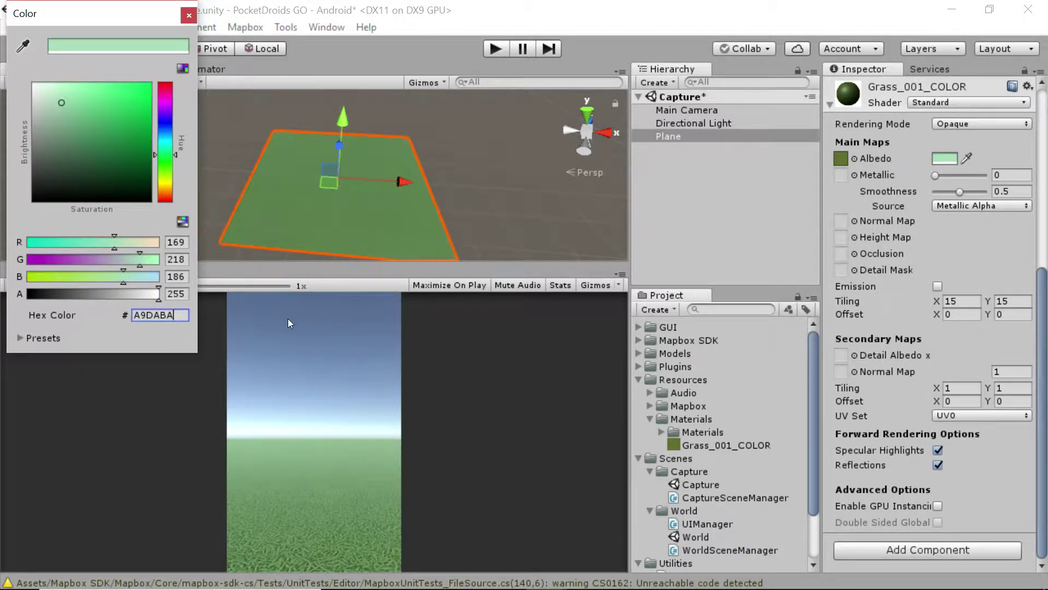
click(993, 164)
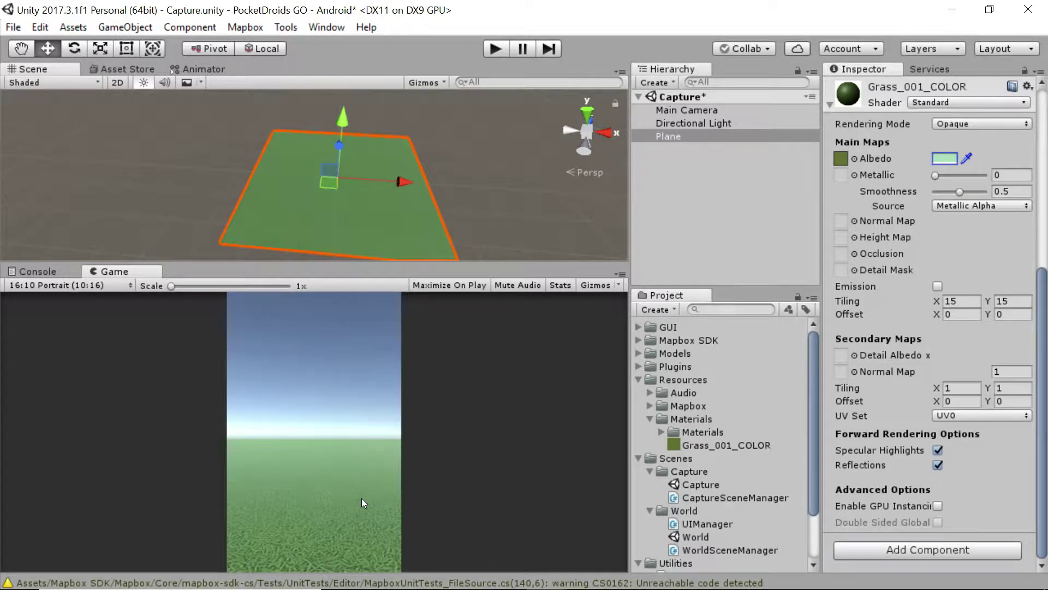
key(ctrl+z)
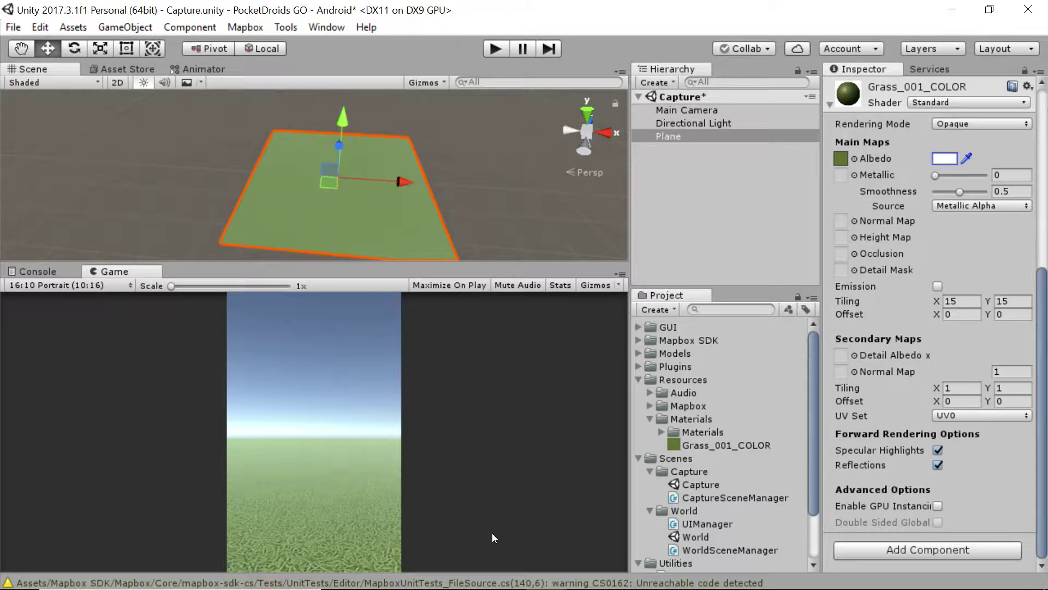
key(ctrl+y)
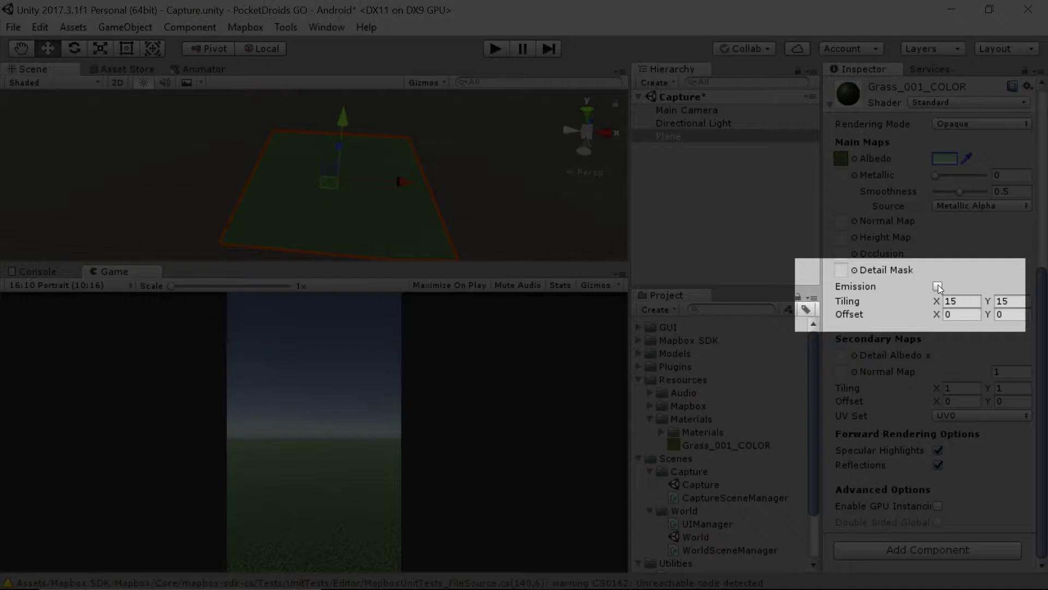
Enable emission on the grass material and copy its albedo color into the emission color.
click(937, 286)
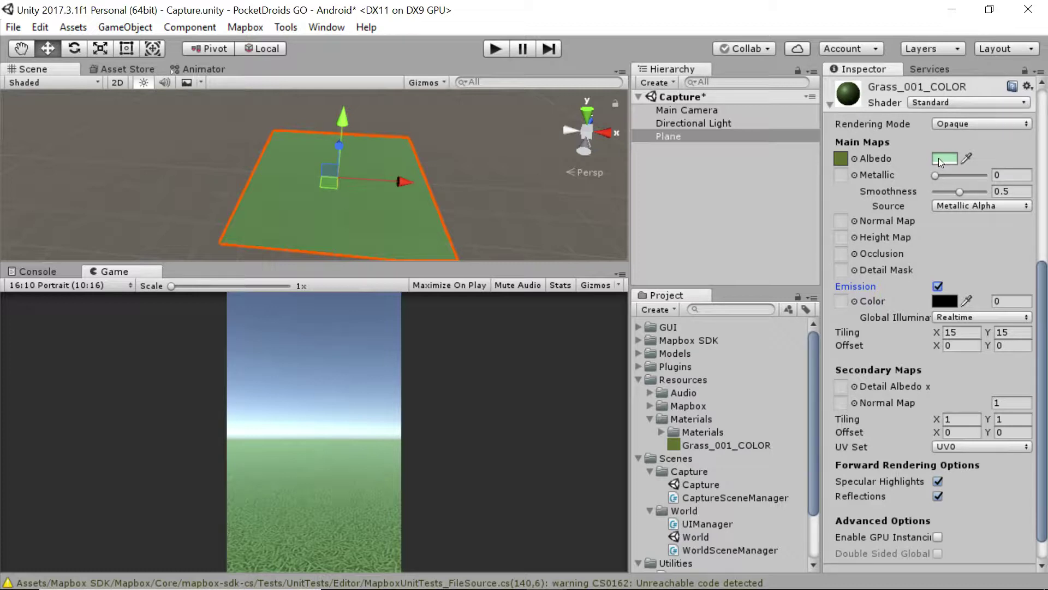
right_click(938, 157)
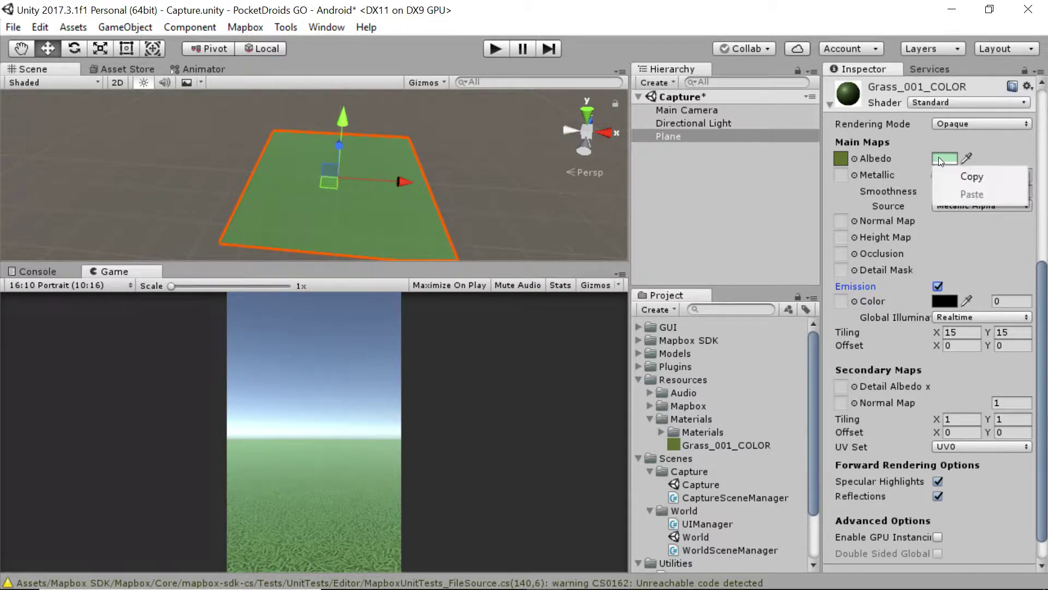
click(942, 175)
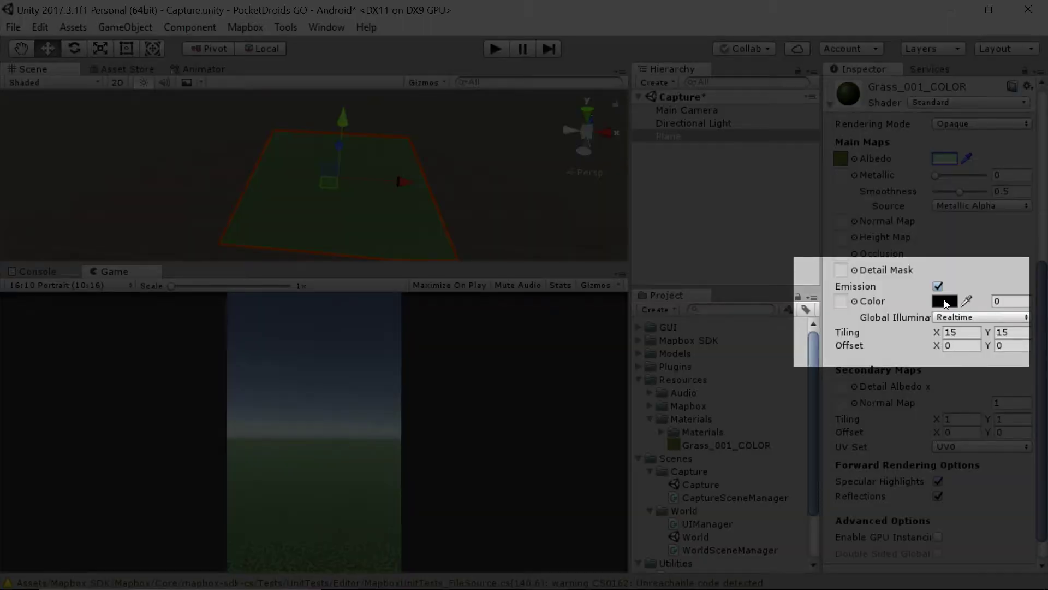
right_click(946, 303)
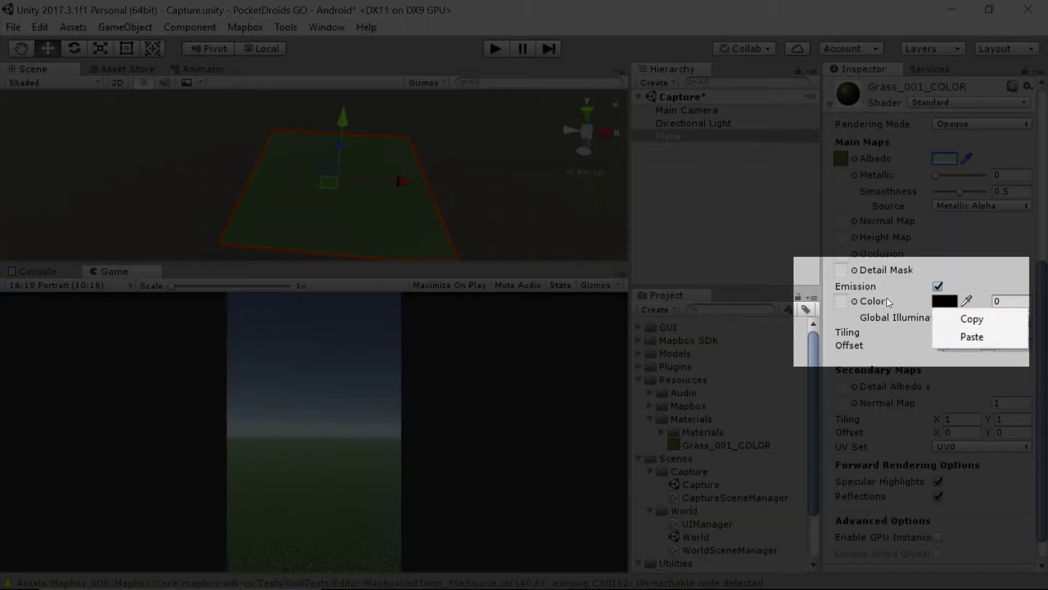
click(971, 337)
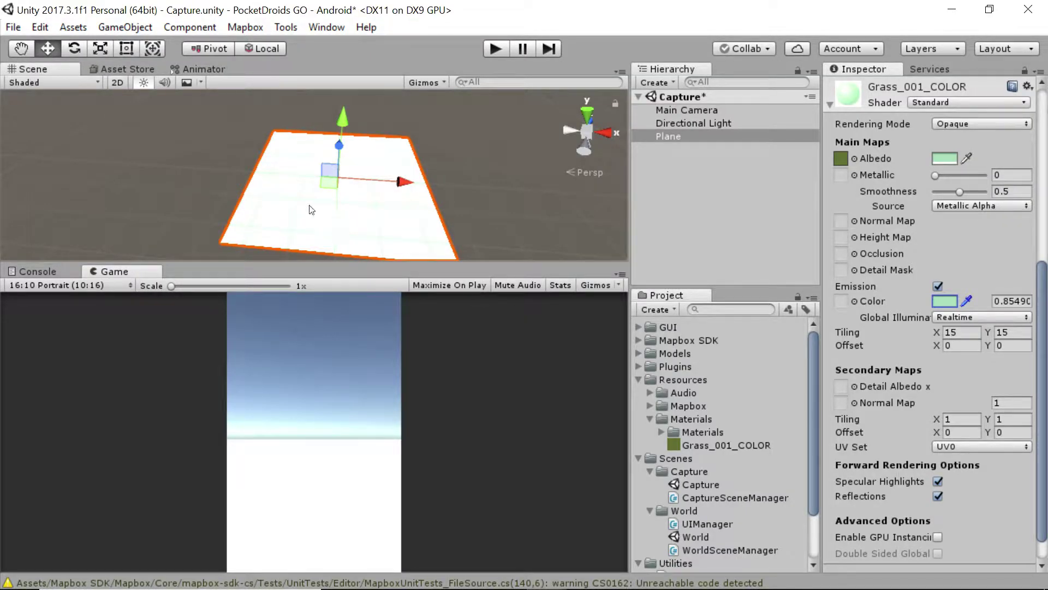
Set the grass material's emission brightness to 0.05.
click(1006, 301)
click(1004, 300)
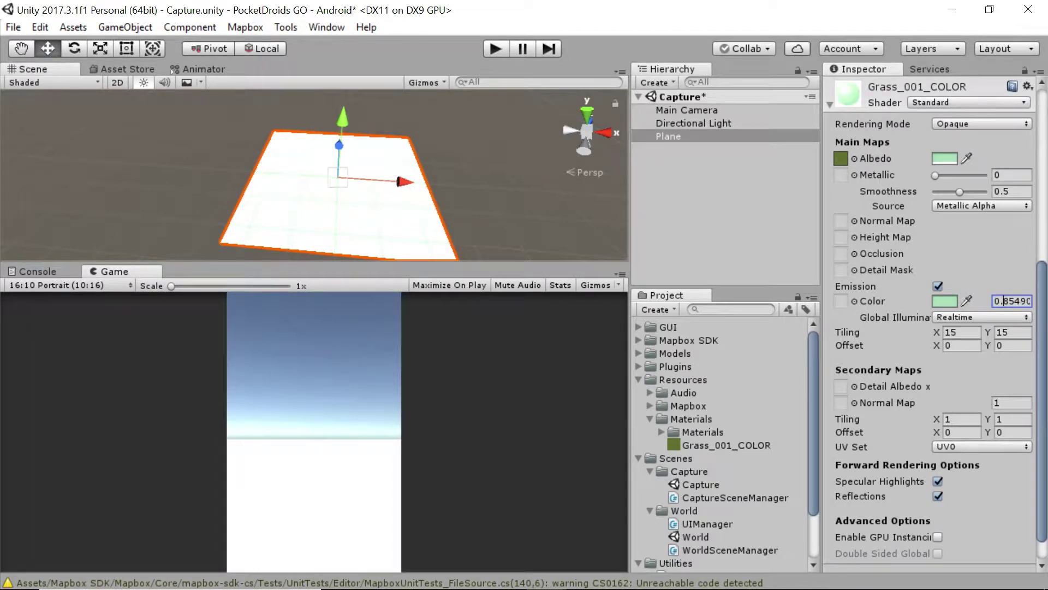
key(ctrl+a)
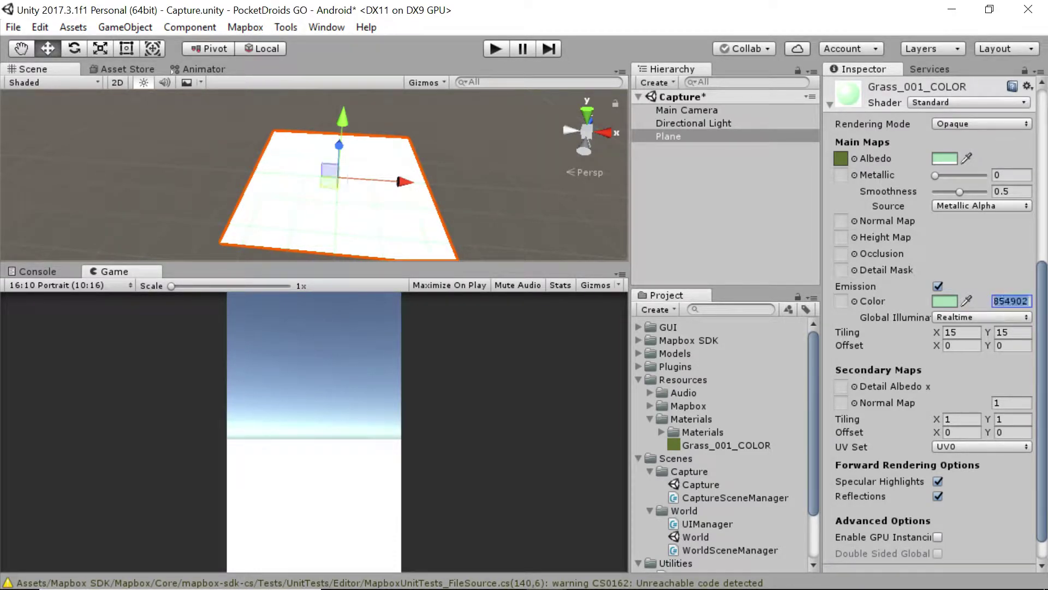
text(0.05)
key(Return)
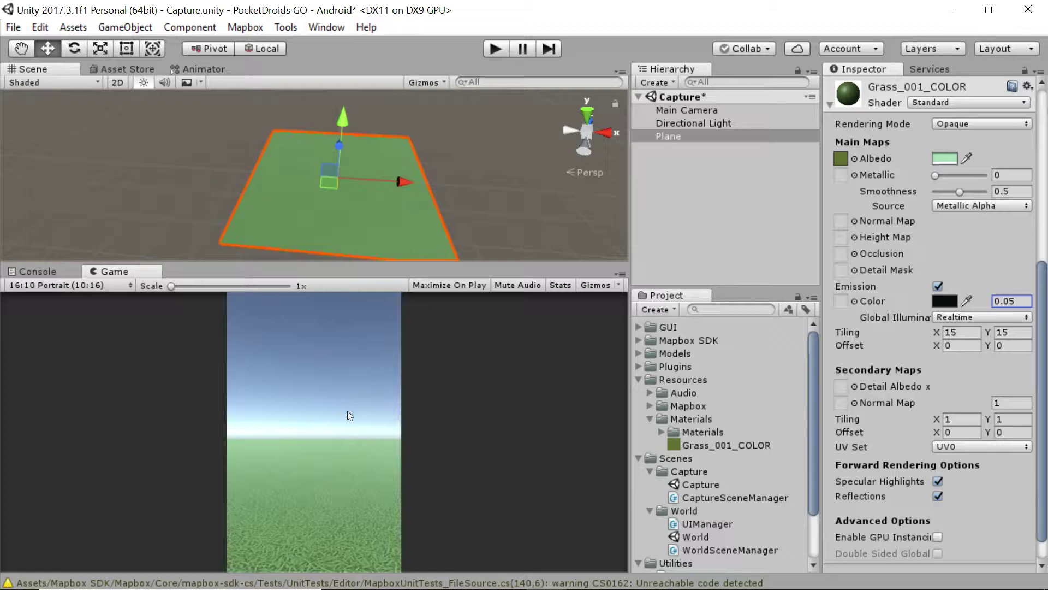
Place the Droid 2 prefab from the Models/Droids folder onto the grass plane in the scene.
click(635, 352)
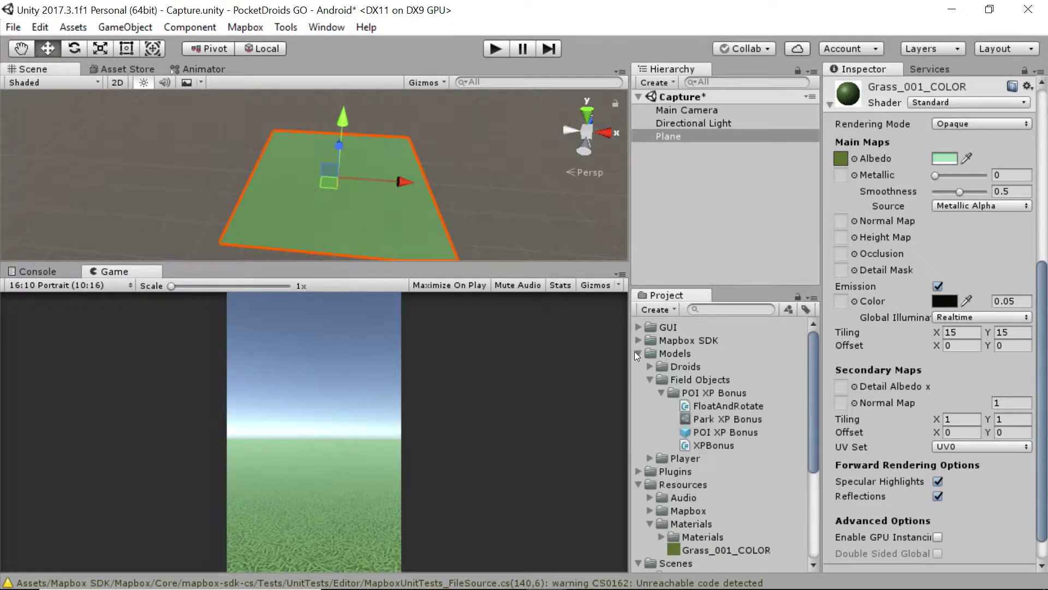
click(649, 366)
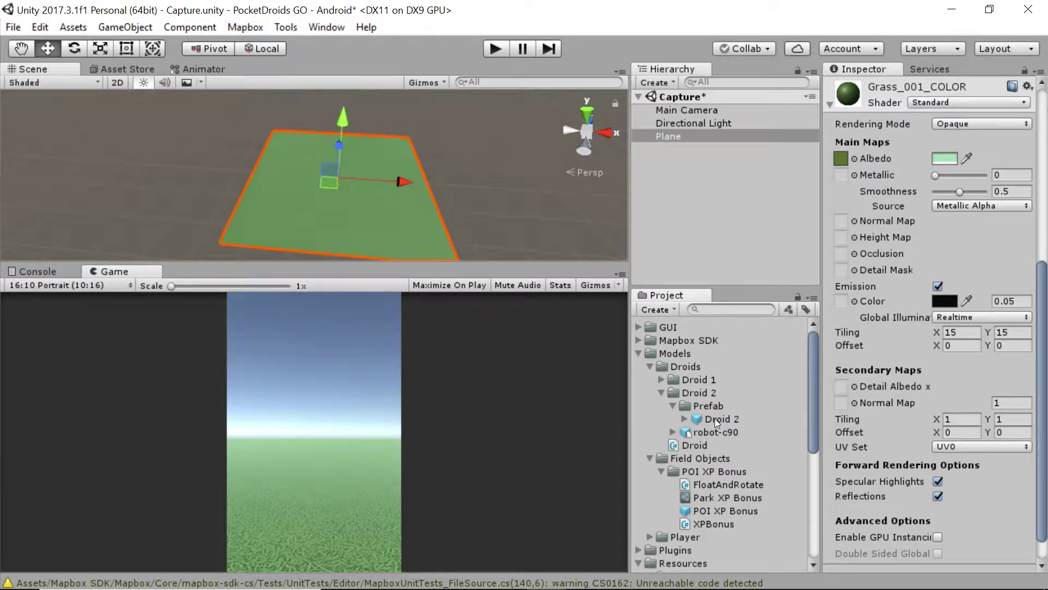
drag(715, 418, 339, 176)
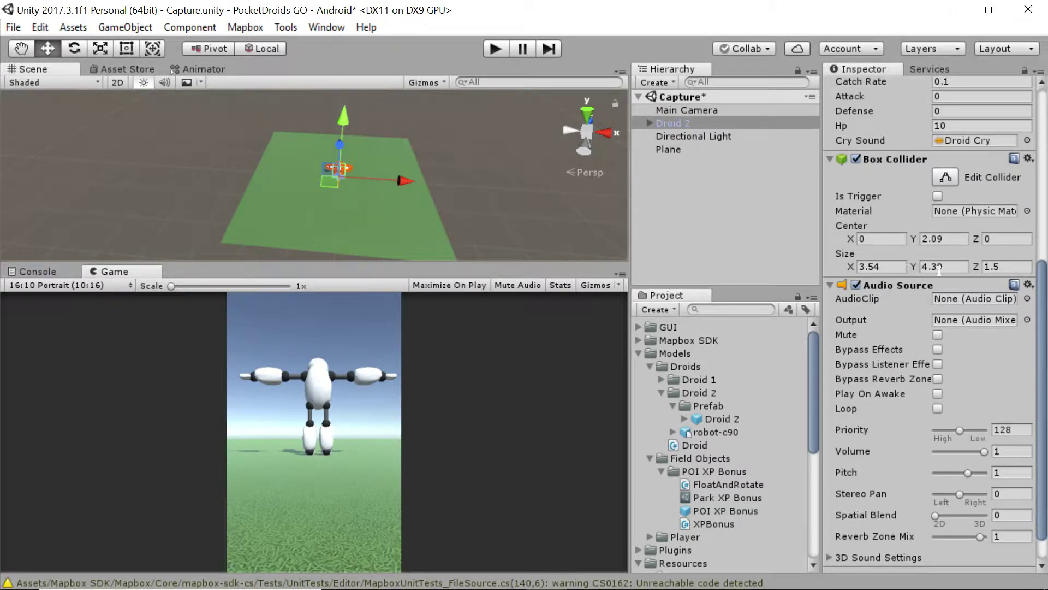
Set Droid 2's Y rotation to 180 so it faces the camera.
scroll(936, 271, up, 6)
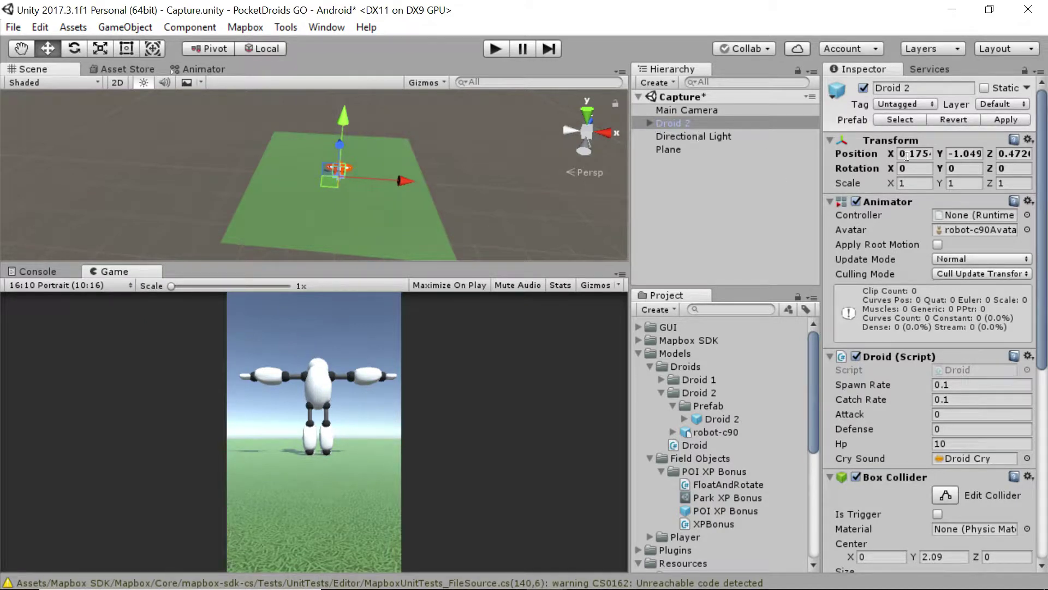
click(960, 168)
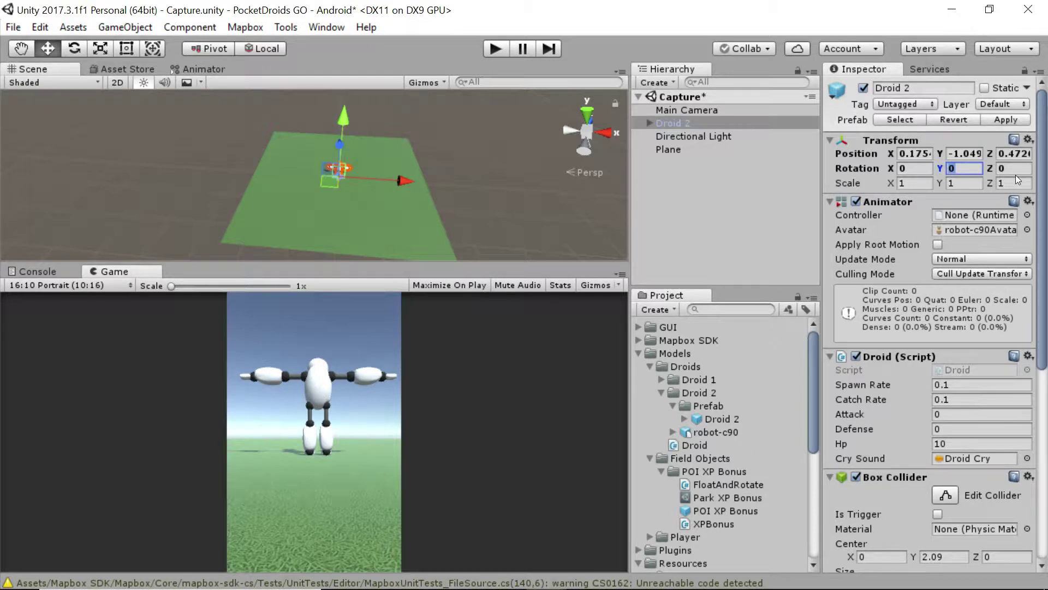
text(180)
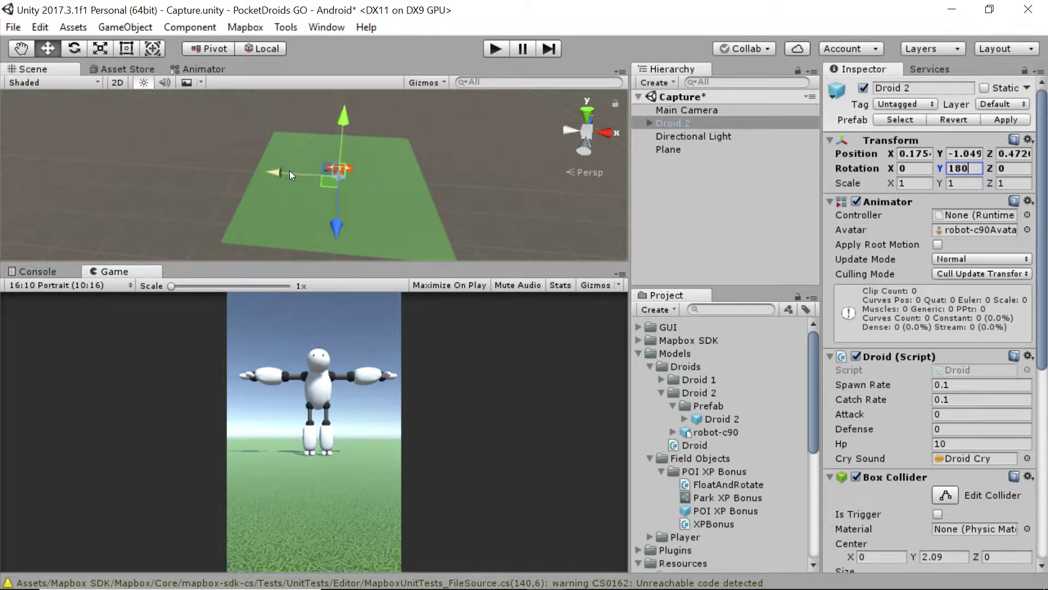
Move Droid 2 back on the plane to about X -0.1, Z 2.4 and set its Y position to 0.
drag(278, 171, 278, 175)
drag(336, 227, 330, 224)
drag(283, 169, 280, 170)
drag(338, 221, 336, 217)
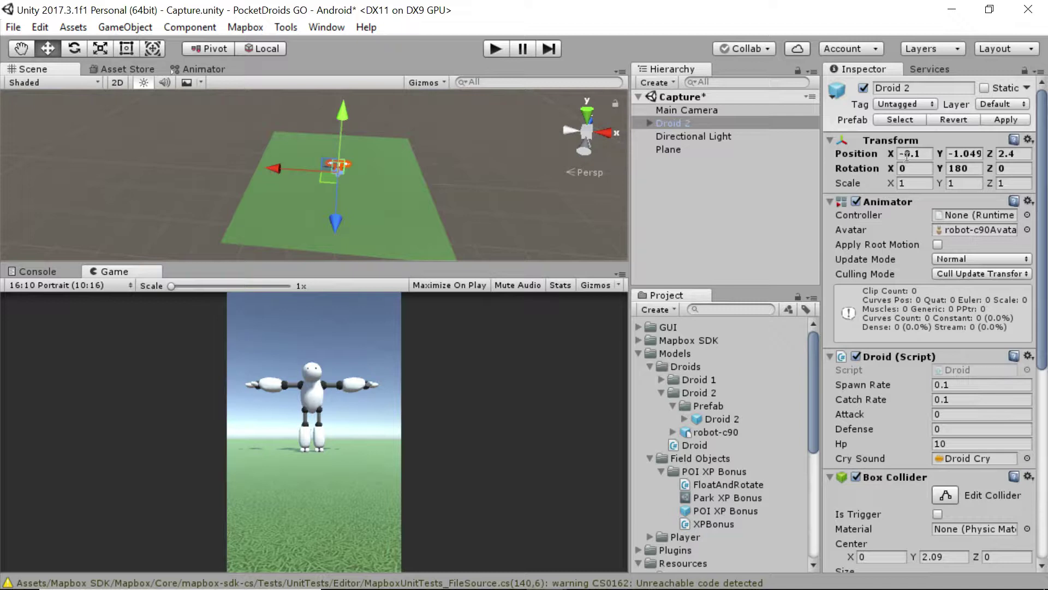
click(963, 155)
text(0)
click(1022, 155)
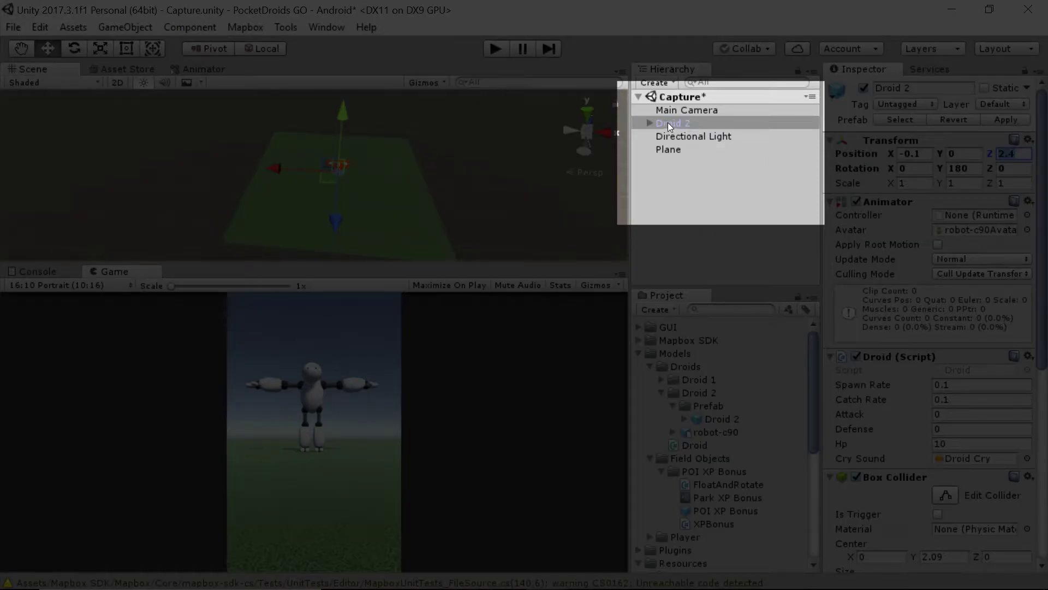
Make Droid 2 a child of Plane, check both objects' transforms, and clear the selection.
drag(671, 127, 670, 150)
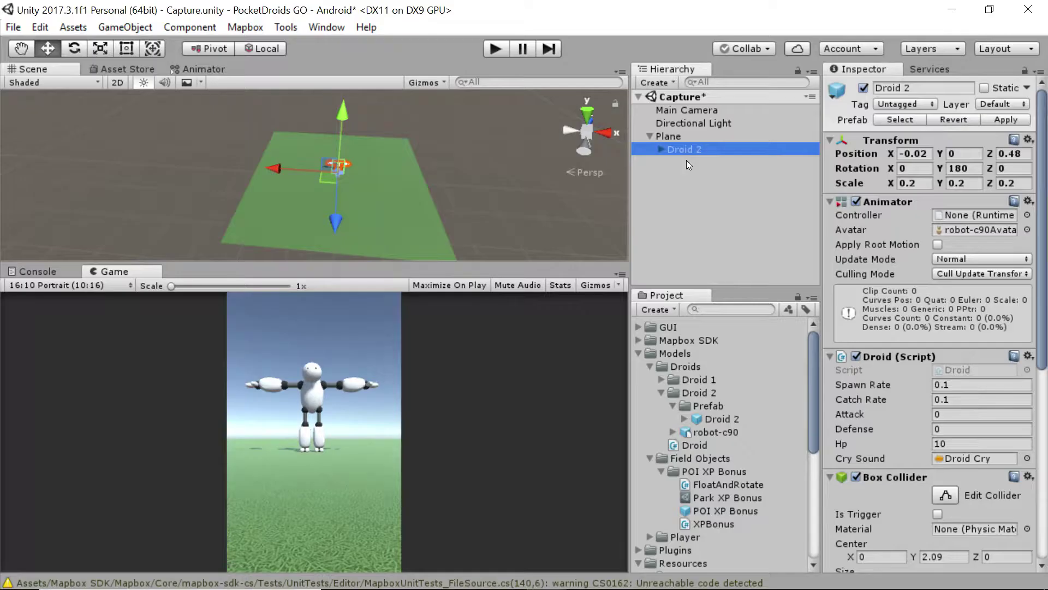
click(664, 137)
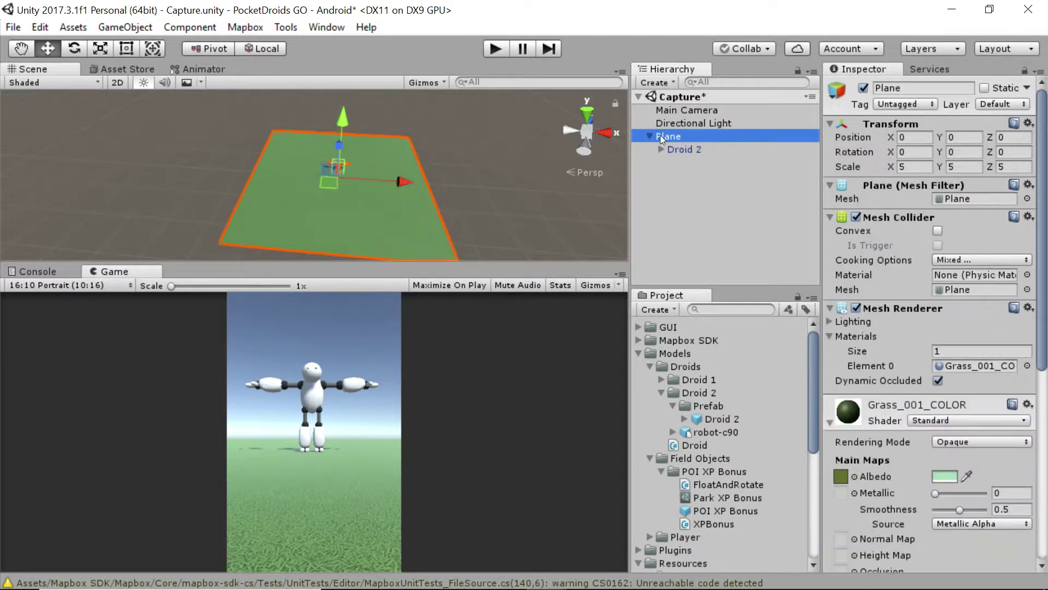
click(683, 152)
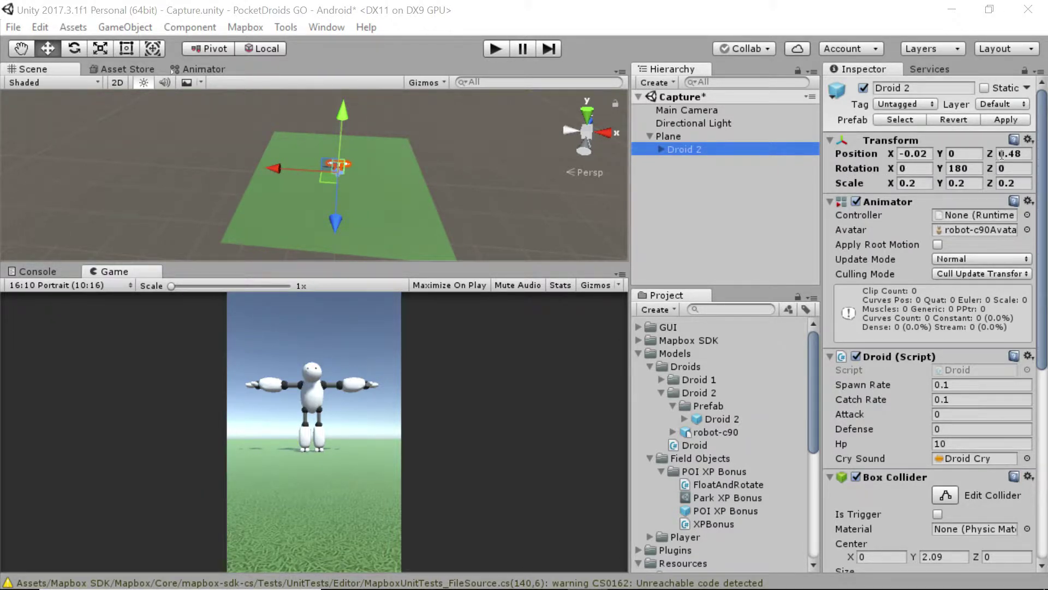
click(700, 261)
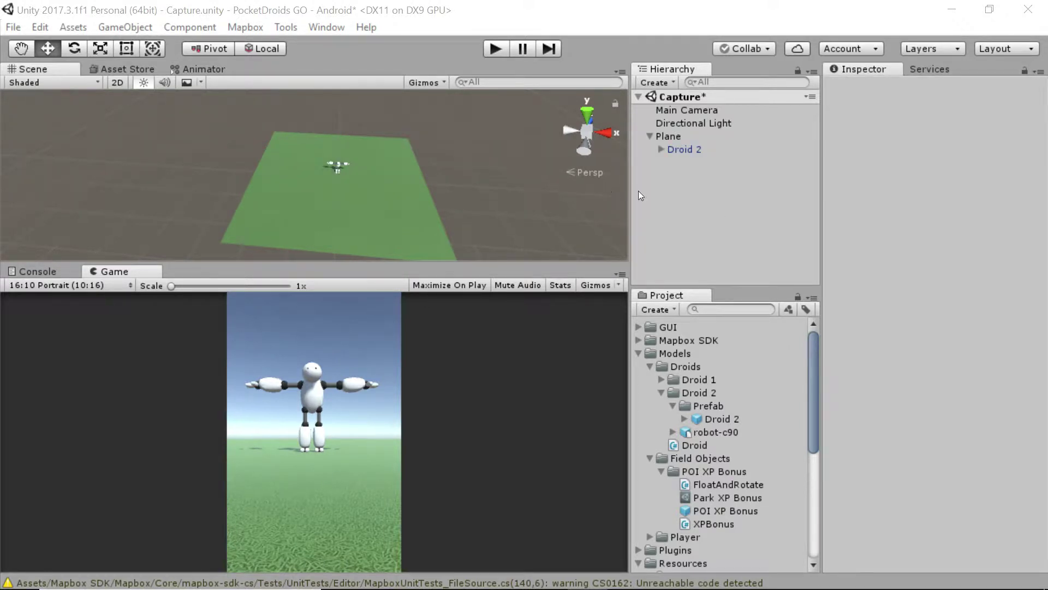
Add the CitySimulatorMap prefab from the Mapbox SDK to the scene and move it back to about Z 47.4.
click(636, 339)
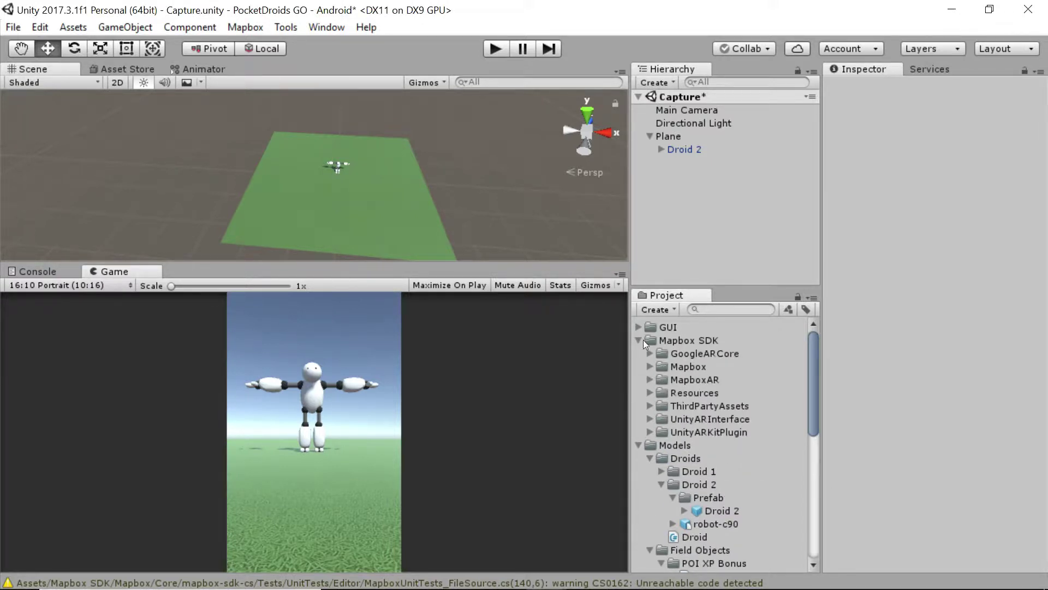
click(650, 366)
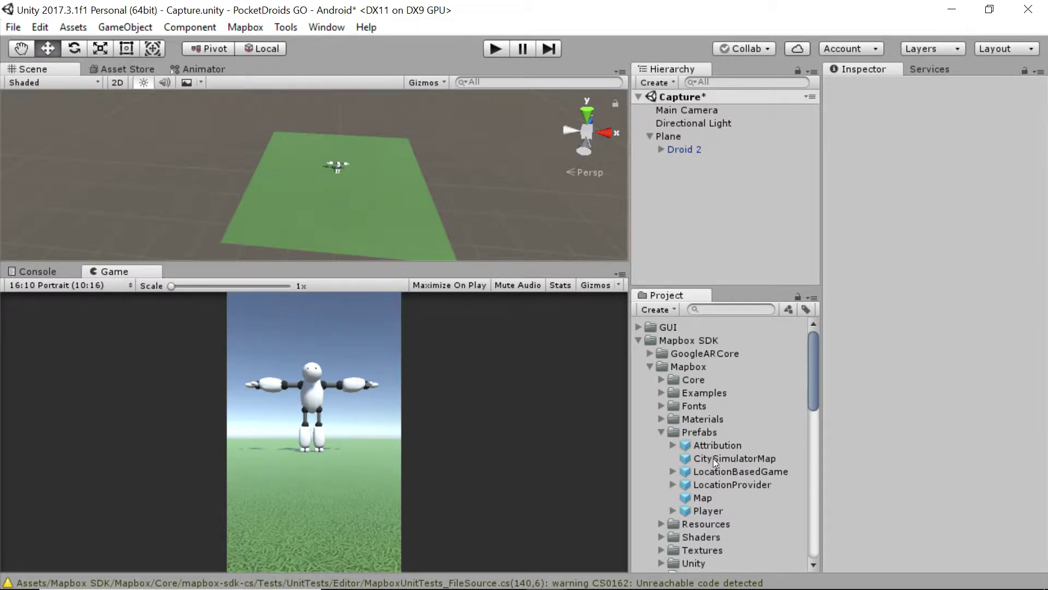
drag(713, 457, 678, 210)
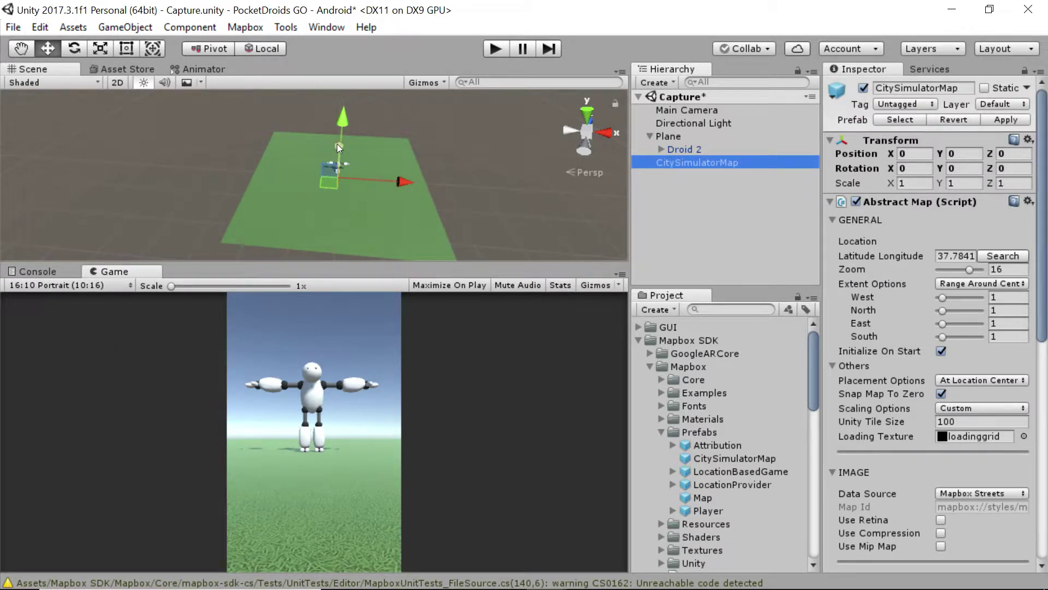
drag(337, 143, 448, 47)
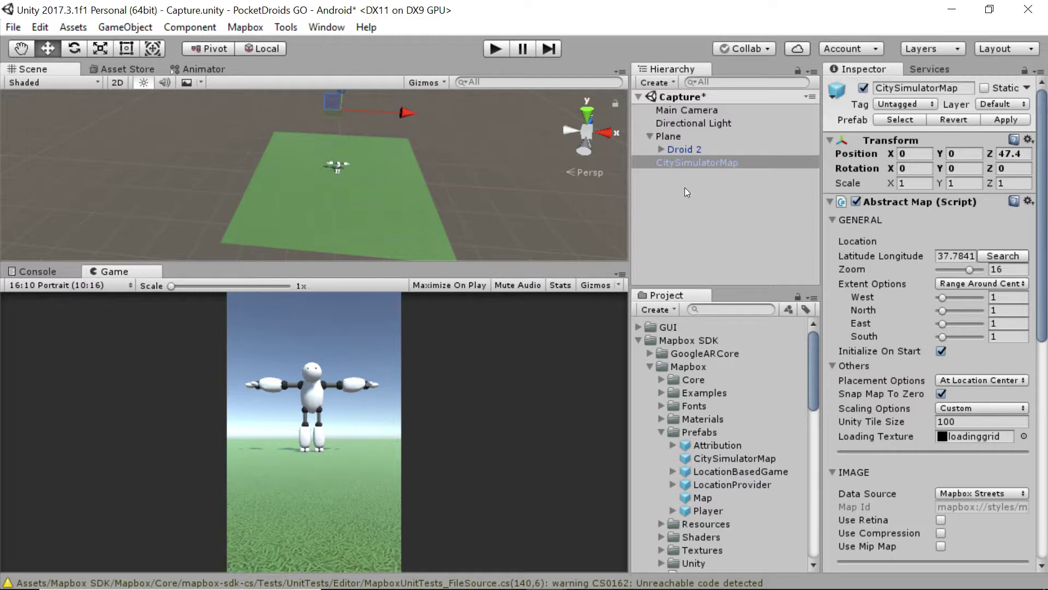
Run the scene and examine the generated city around the droid and grass plane in an enlarged scene view.
click(494, 50)
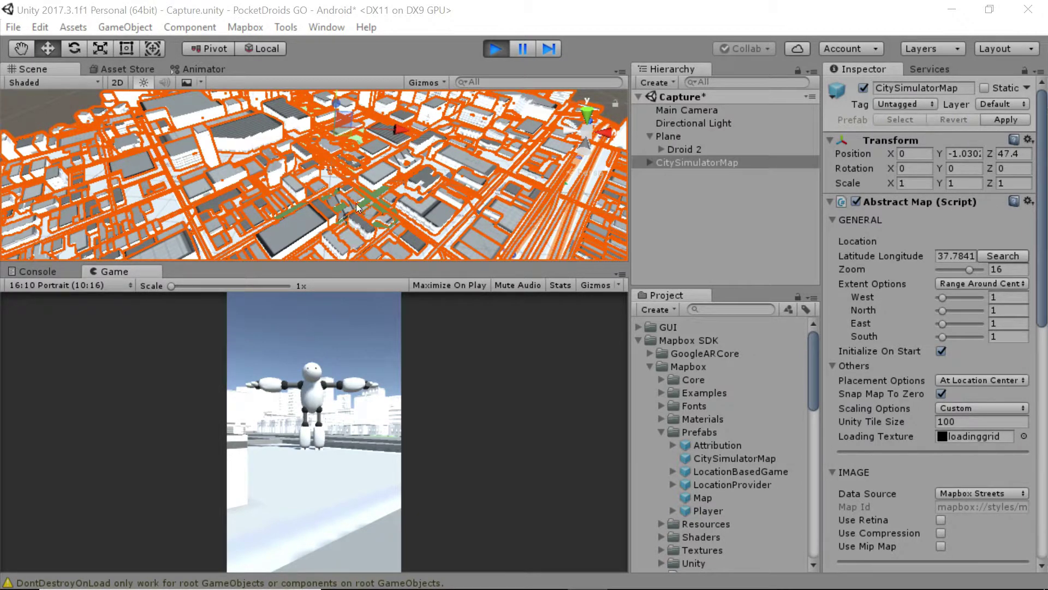
alt+drag(354, 219, 328, 203)
click(41, 108)
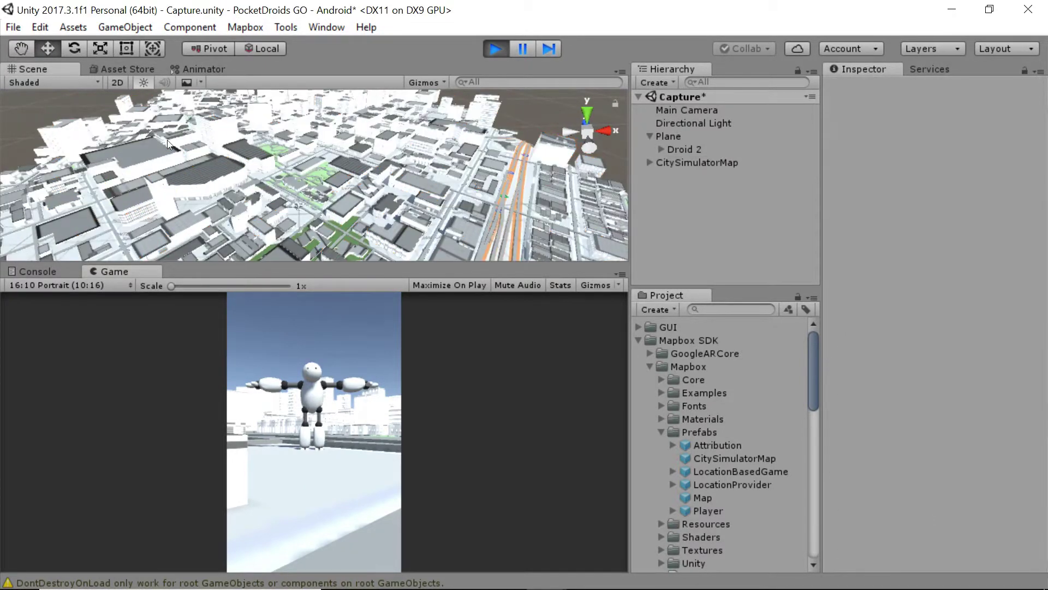
middle_drag(381, 204, 363, 268)
drag(364, 267, 436, 377)
middle_drag(458, 258, 408, 236)
right_drag(408, 236, 352, 308)
middle_drag(352, 308, 423, 229)
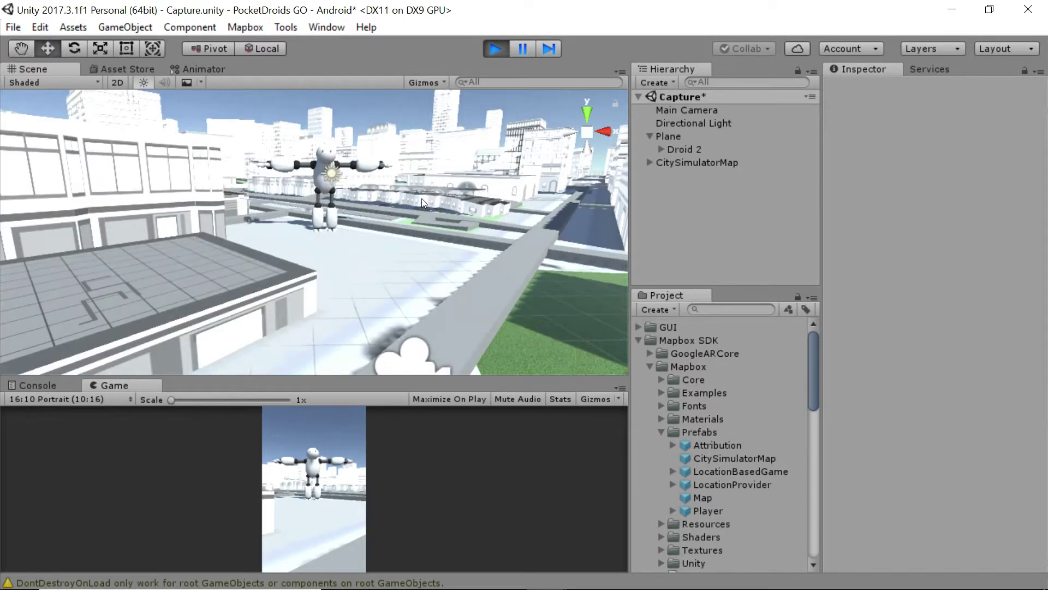
alt+drag(423, 229, 391, 256)
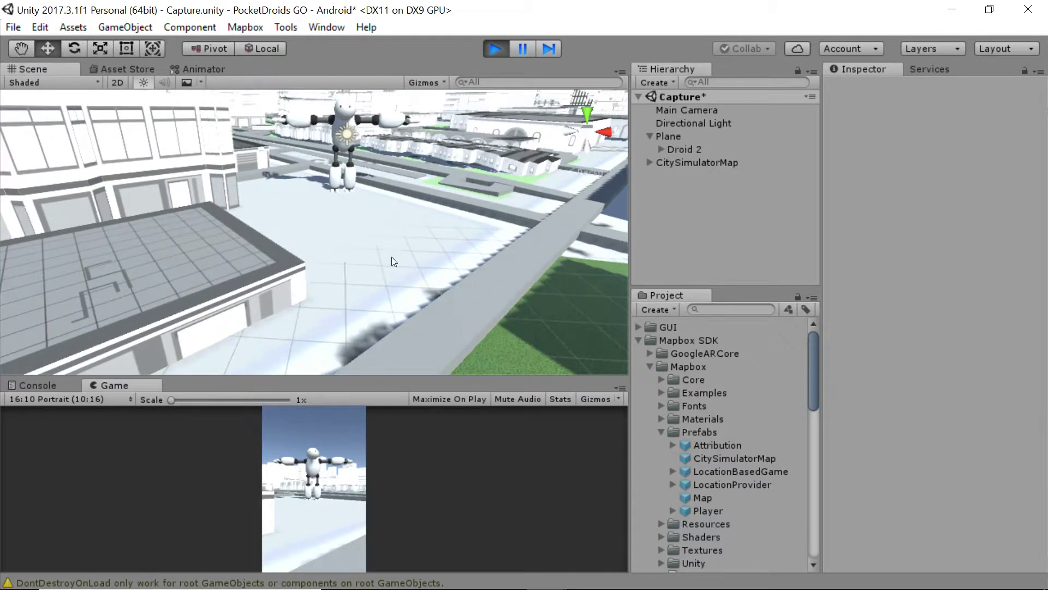
While the scene runs, raise Plane to about Y 0.34 to test the grass above the map's ground, and check the game view.
click(686, 165)
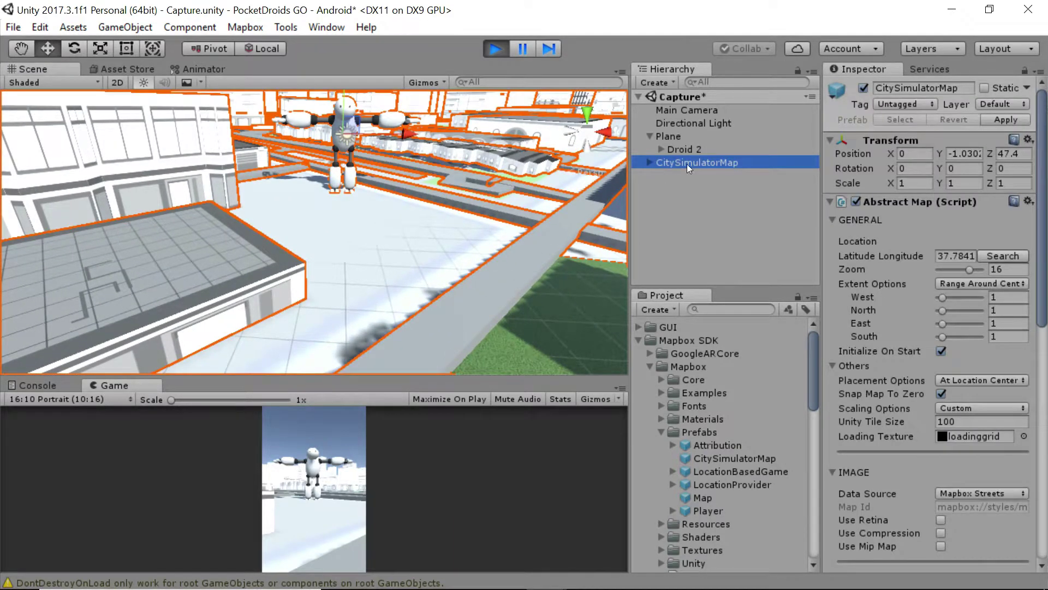
click(670, 137)
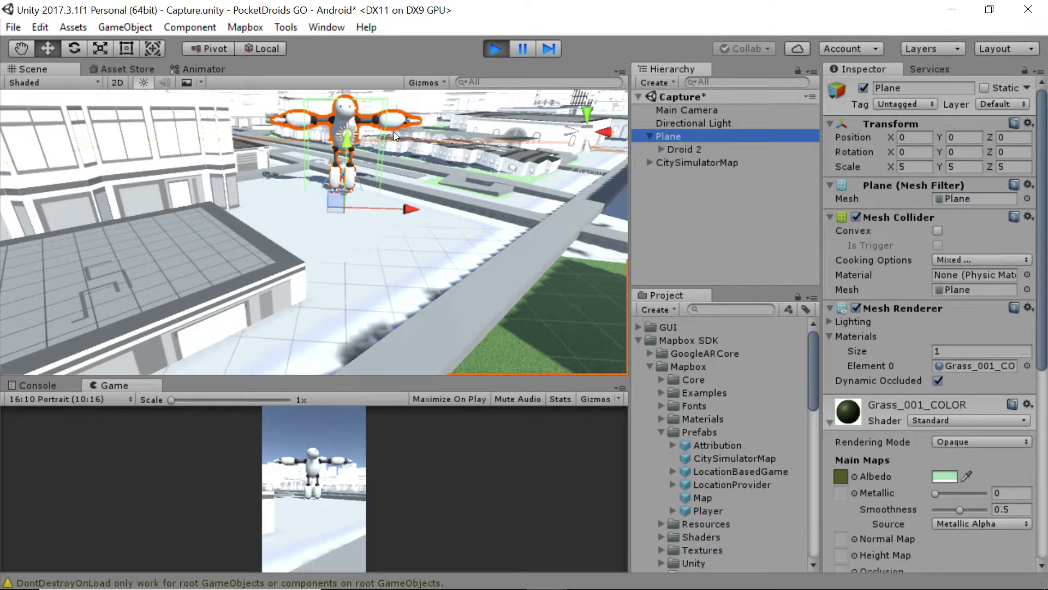
click(346, 142)
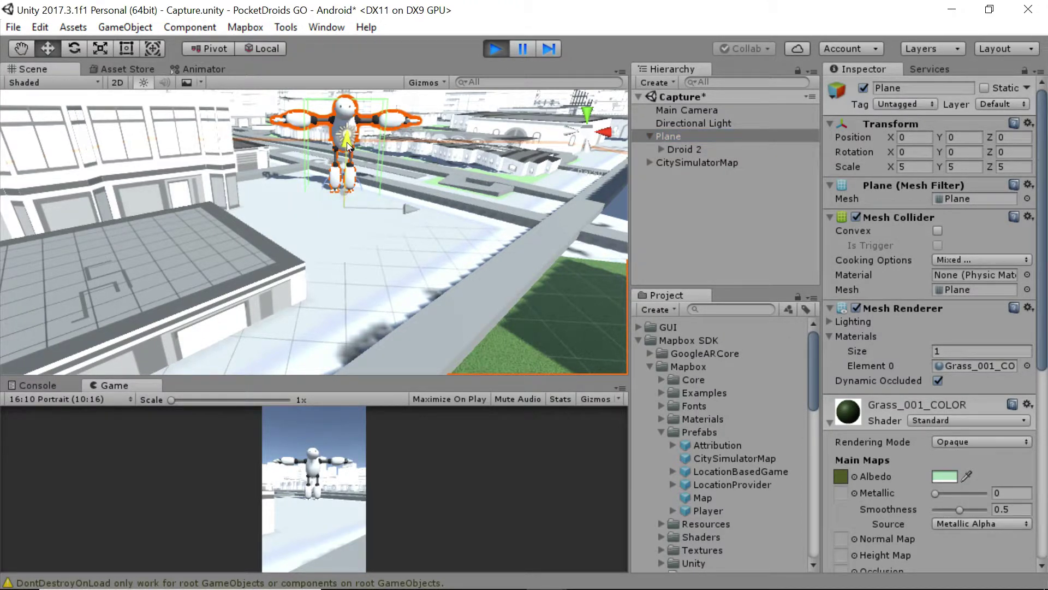
drag(346, 142, 343, 133)
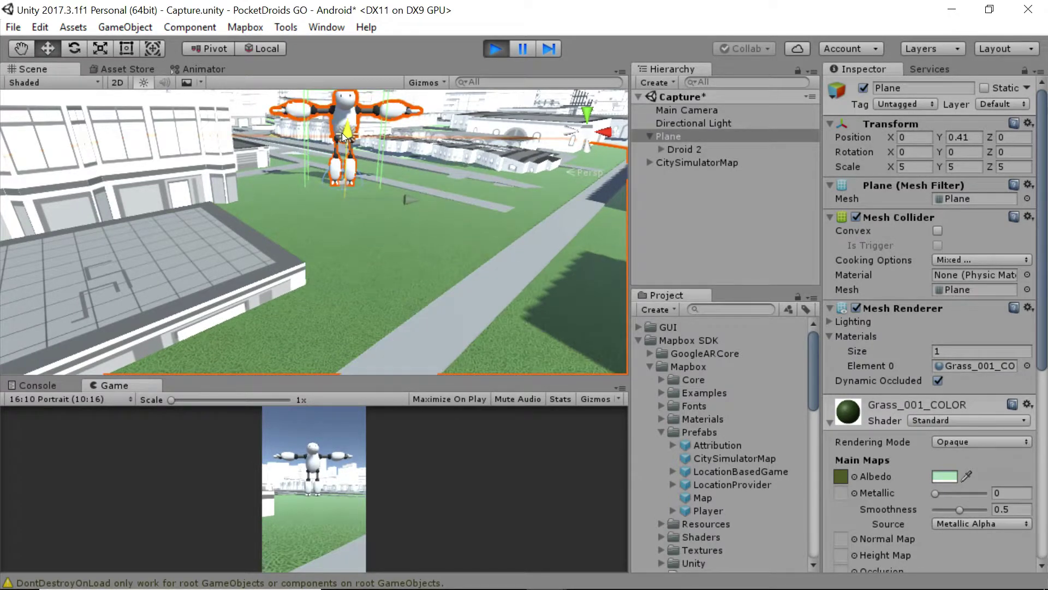
drag(342, 133, 342, 135)
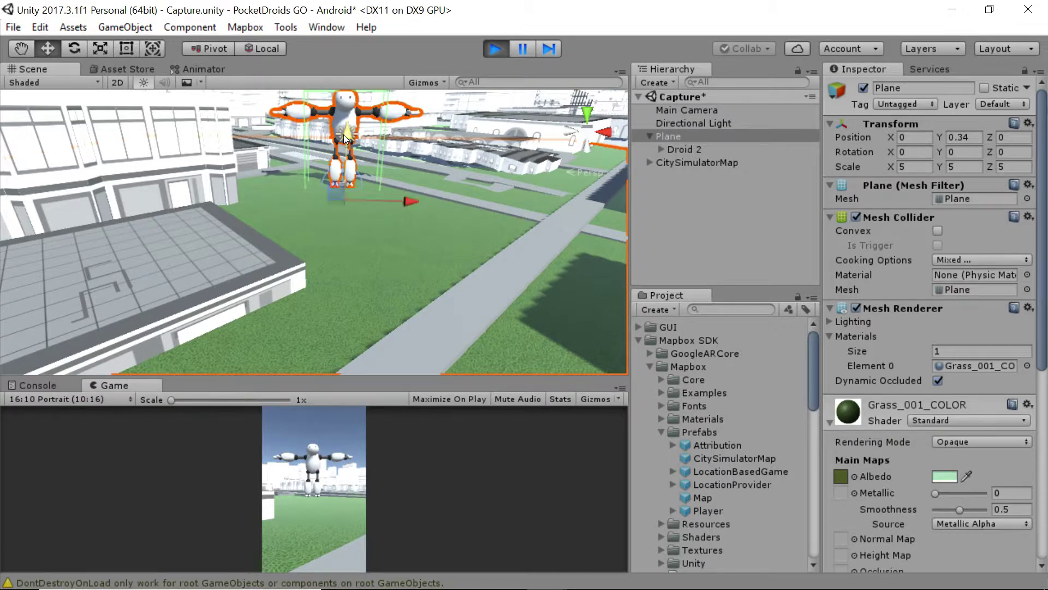
middle_drag(391, 238, 437, 156)
drag(319, 378, 318, 253)
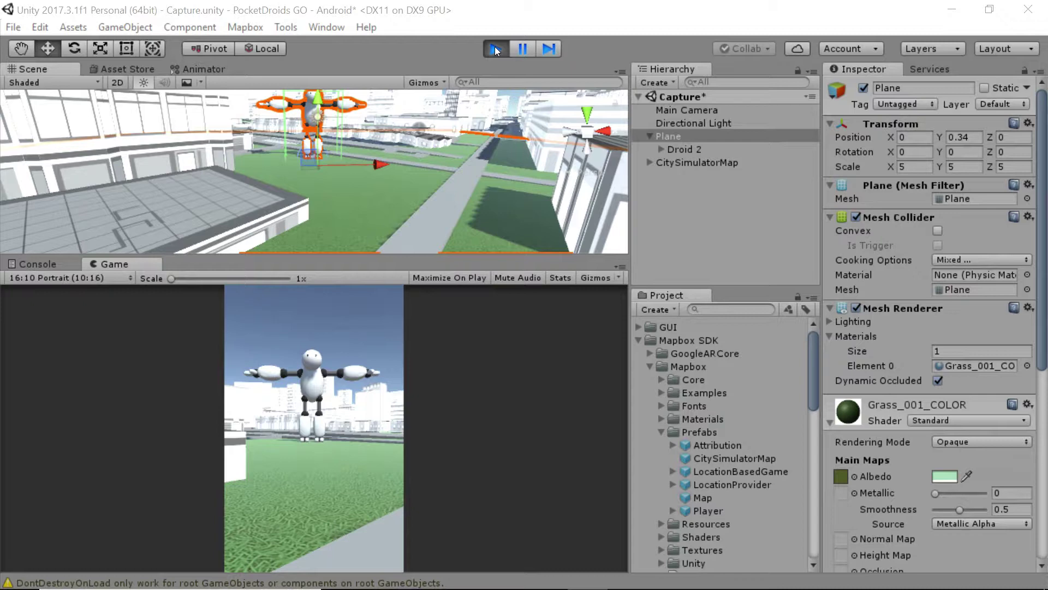
Stop the running scene and set Plane's Y position to 0.34 so the change is kept in the Capture scene.
click(495, 51)
click(976, 141)
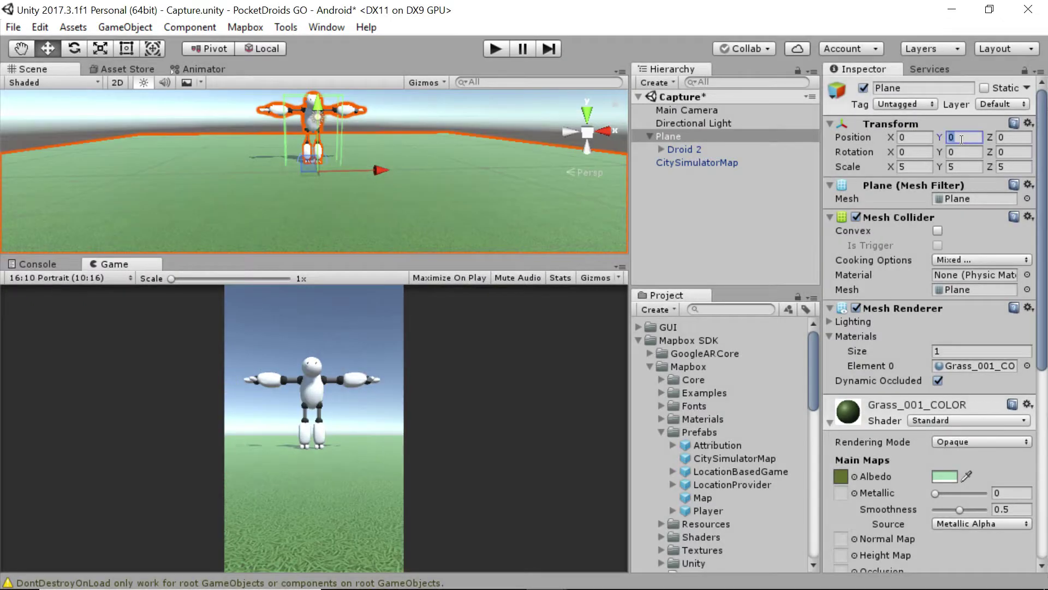
text(0.34)
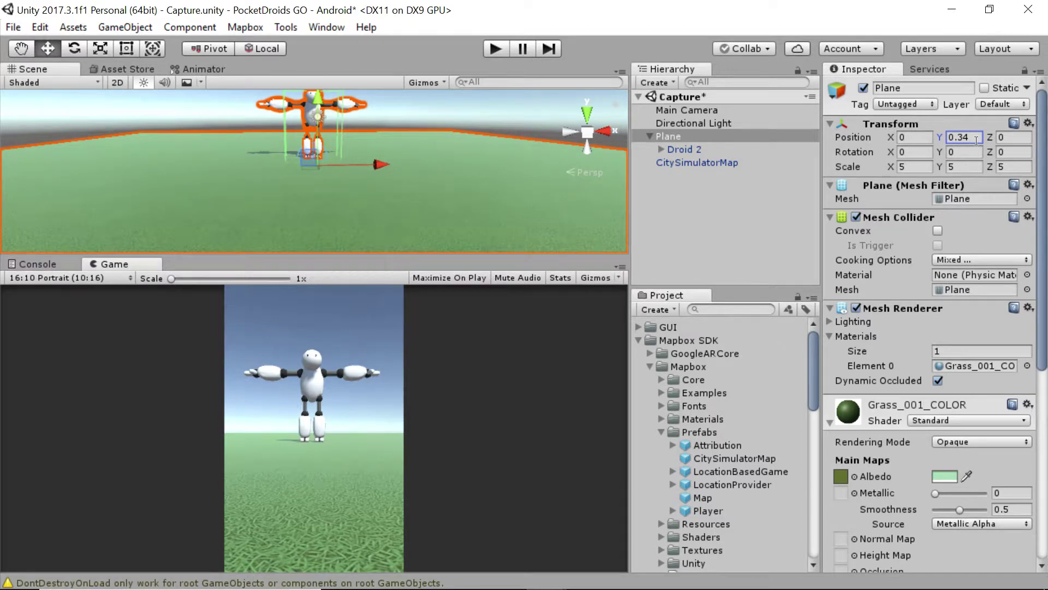
Run the scene to check the raised grass plane and droid against the generated city, and stop it.
click(495, 50)
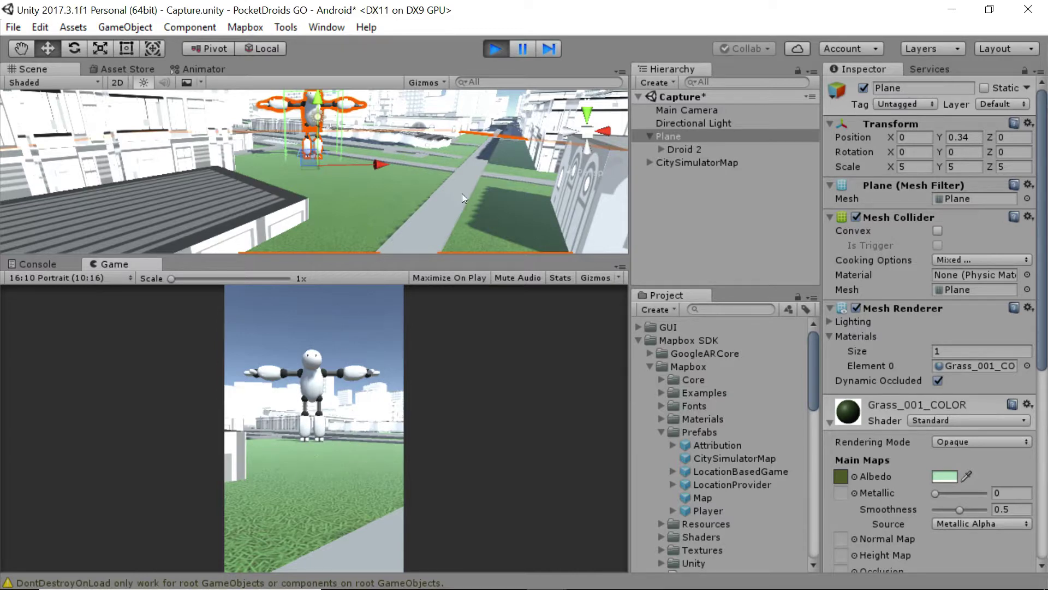
alt+drag(427, 168, 411, 152)
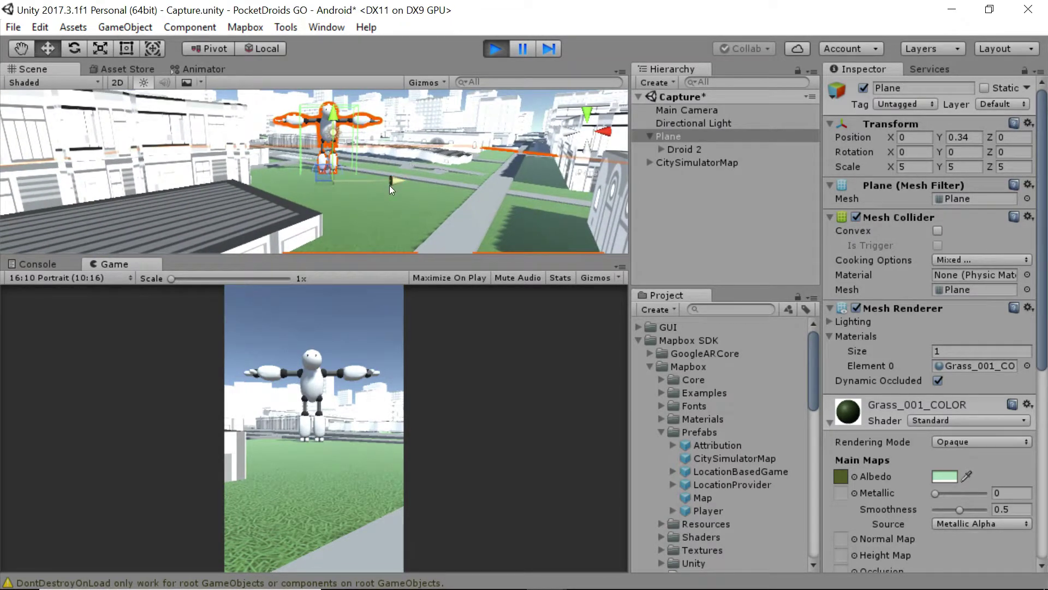
click(495, 48)
click(495, 49)
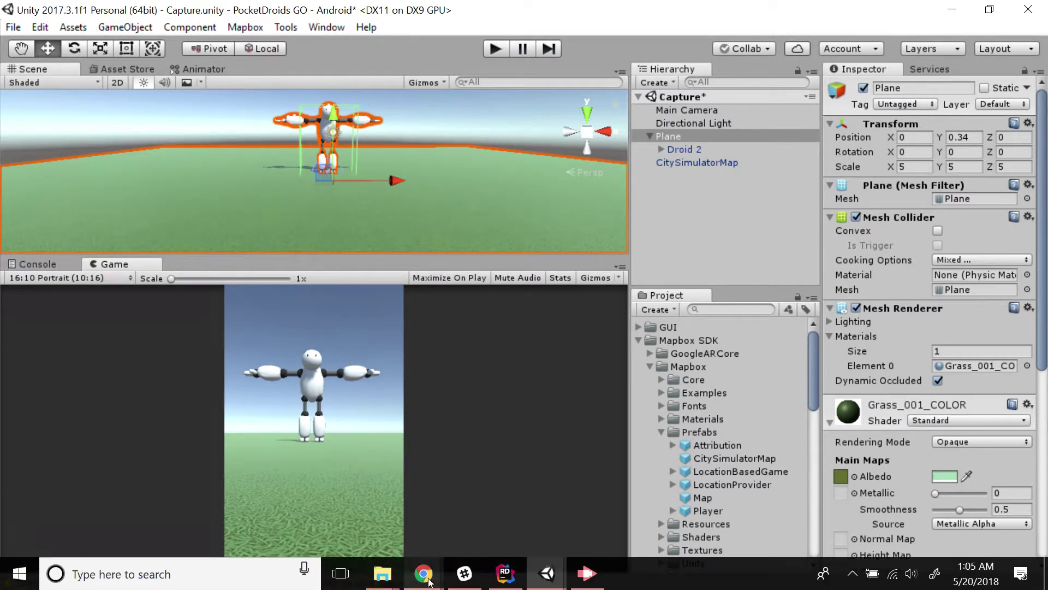
Switch to Mapbox Studio in the browser and copy the style URL of the PocketDroids GO style.
mouse_move(421, 569)
click(509, 503)
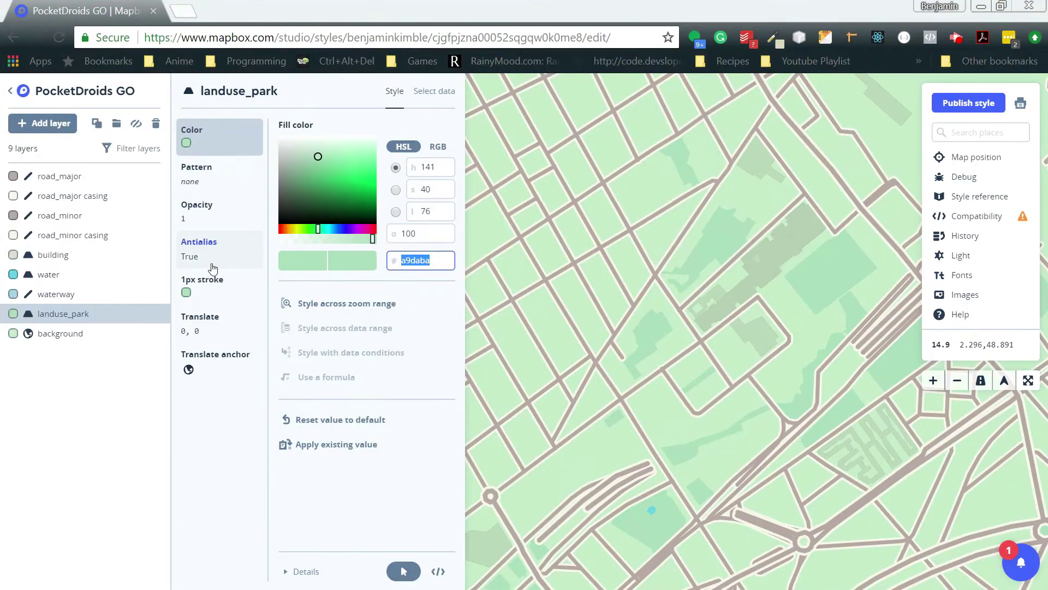
click(9, 91)
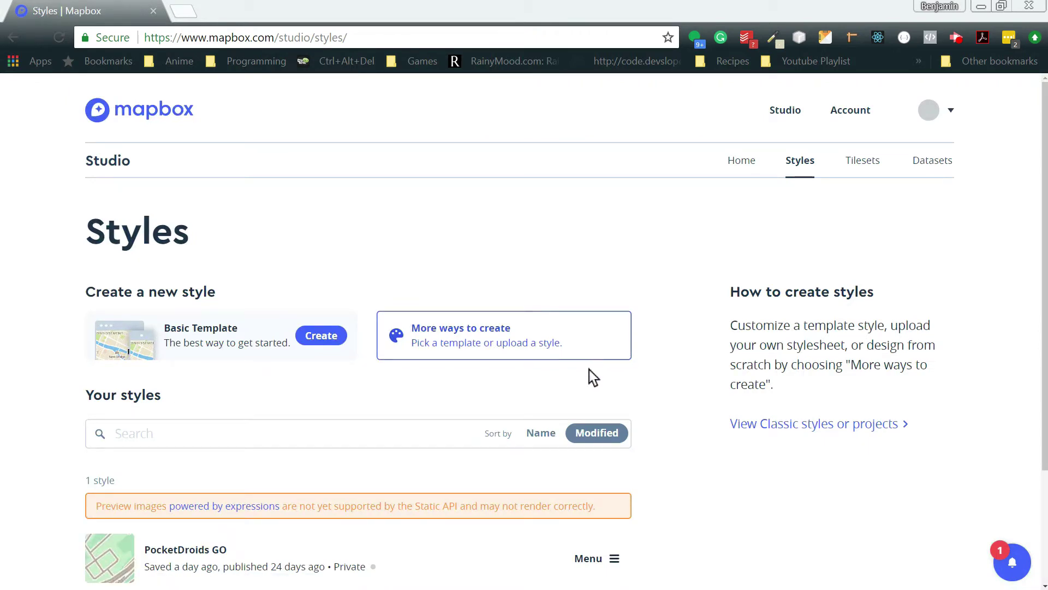
scroll(608, 383, down, 3)
click(614, 410)
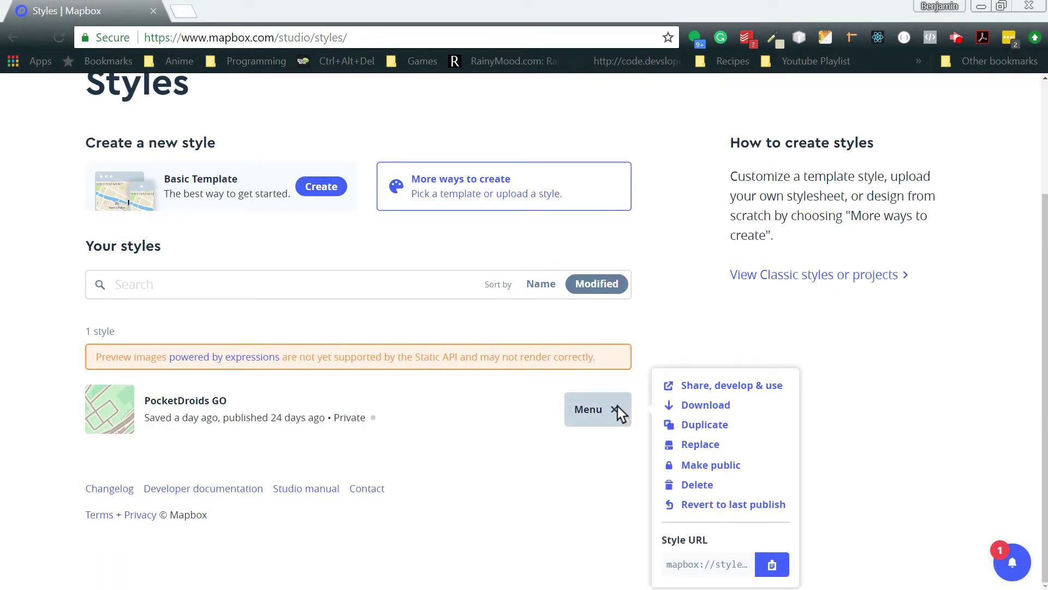
click(704, 565)
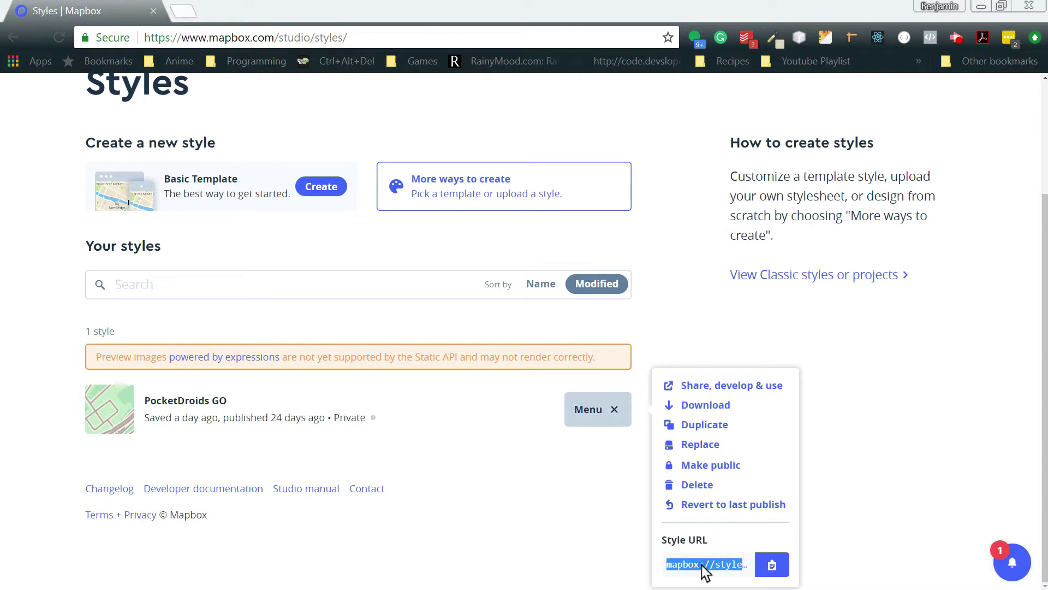
click(768, 567)
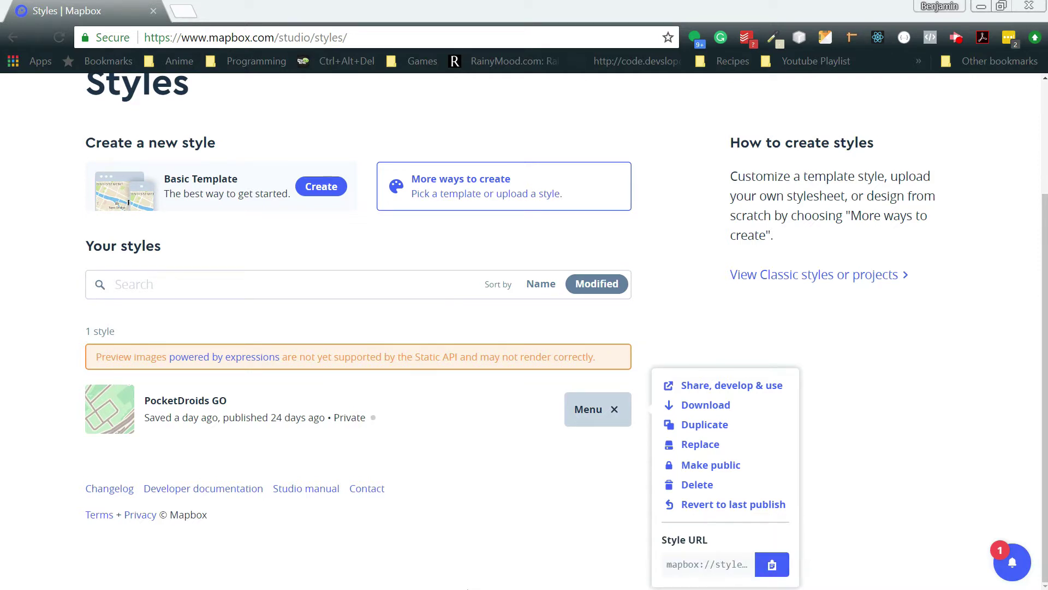
Back in Unity, set CitySimulatorMap's image data source to Custom with the copied style URL, enable Use Retina, and save the scene.
key(alt+Tab)
click(685, 161)
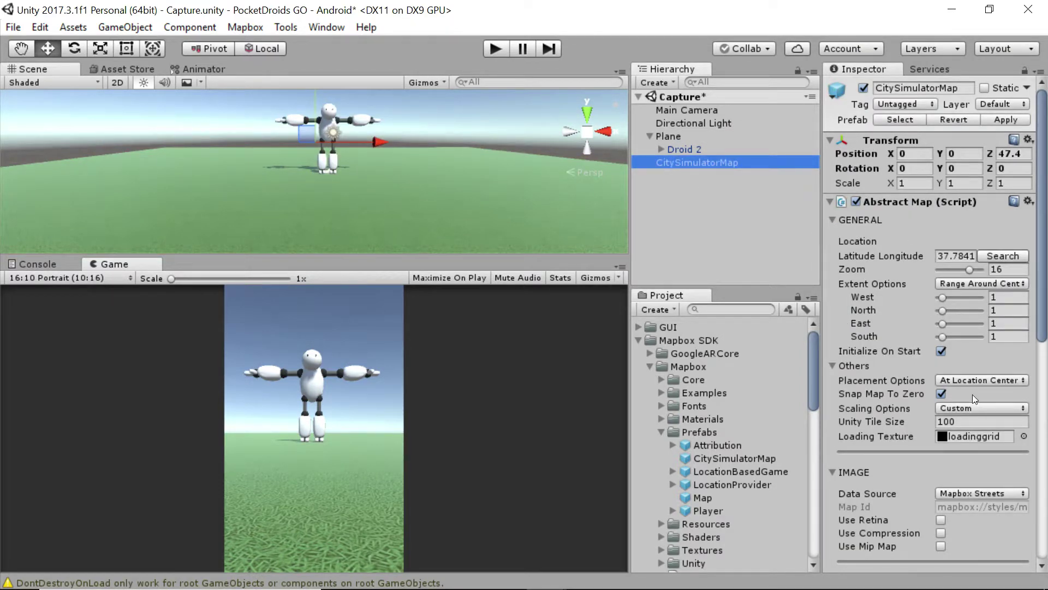
scroll(989, 379, down, 5)
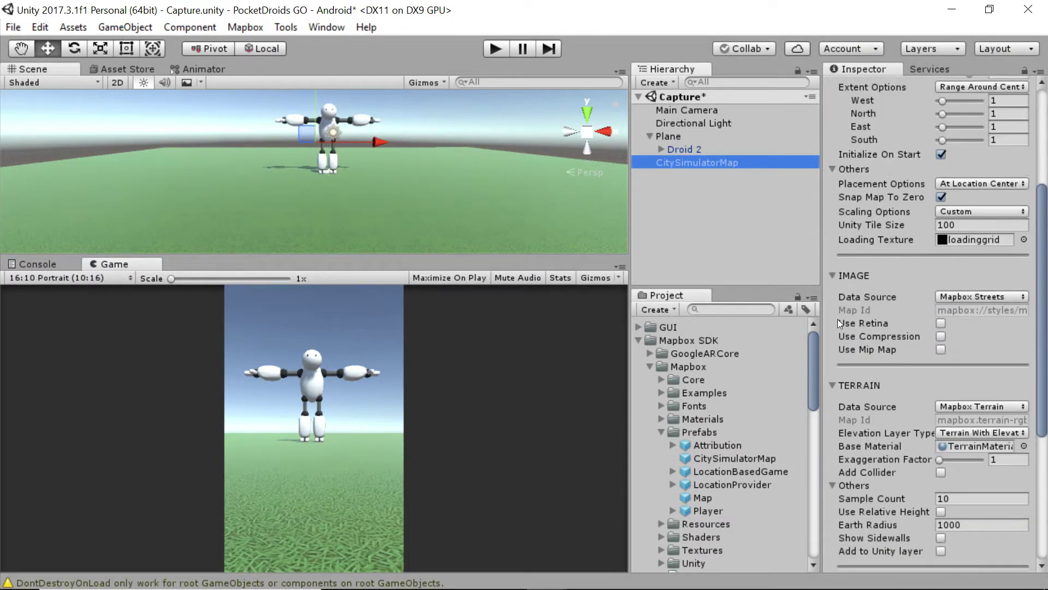
click(991, 294)
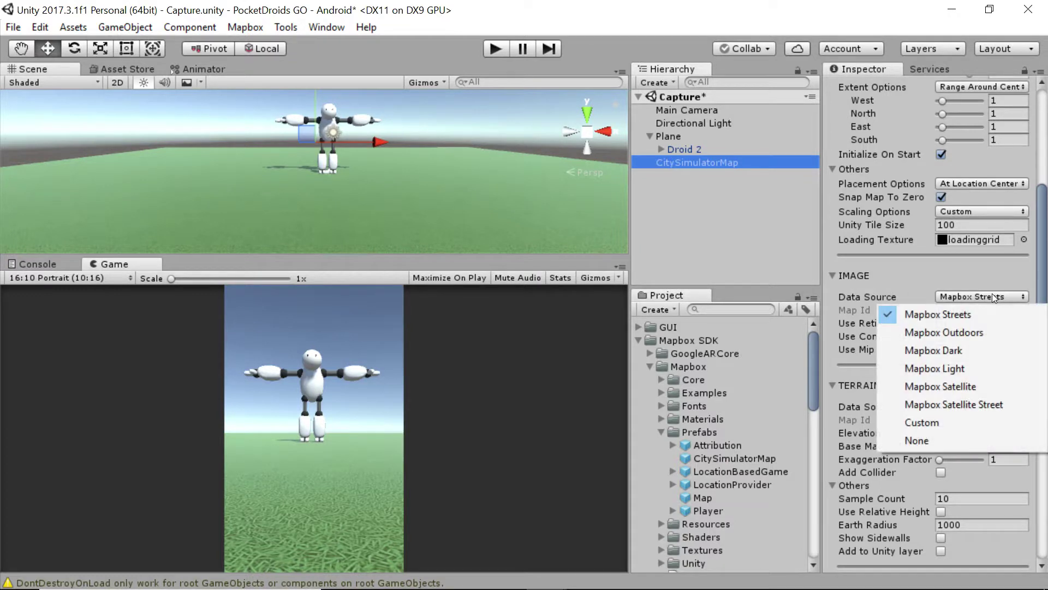
click(923, 424)
click(983, 310)
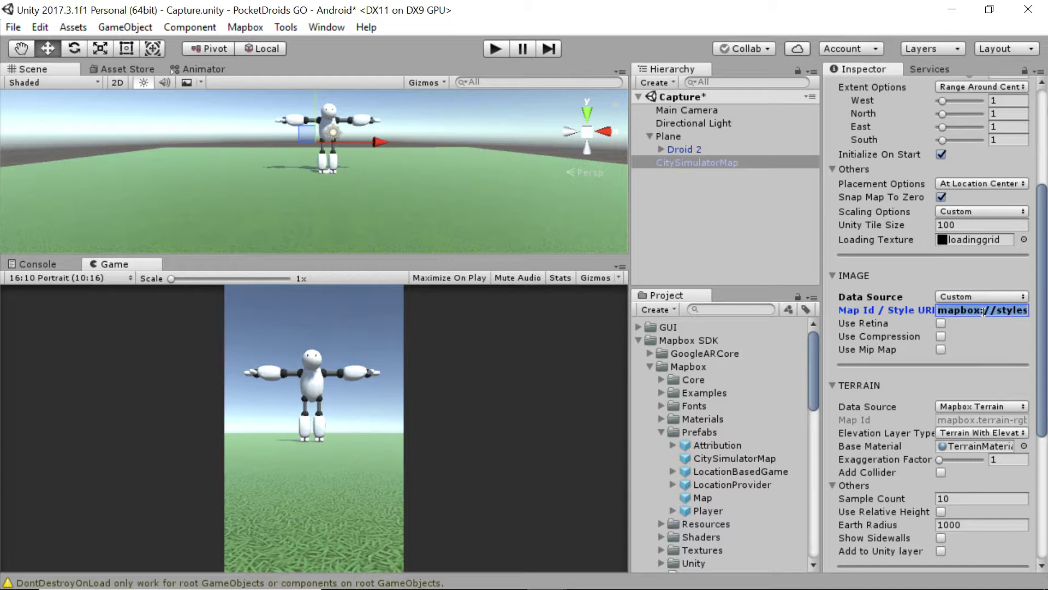
key(ctrl+v)
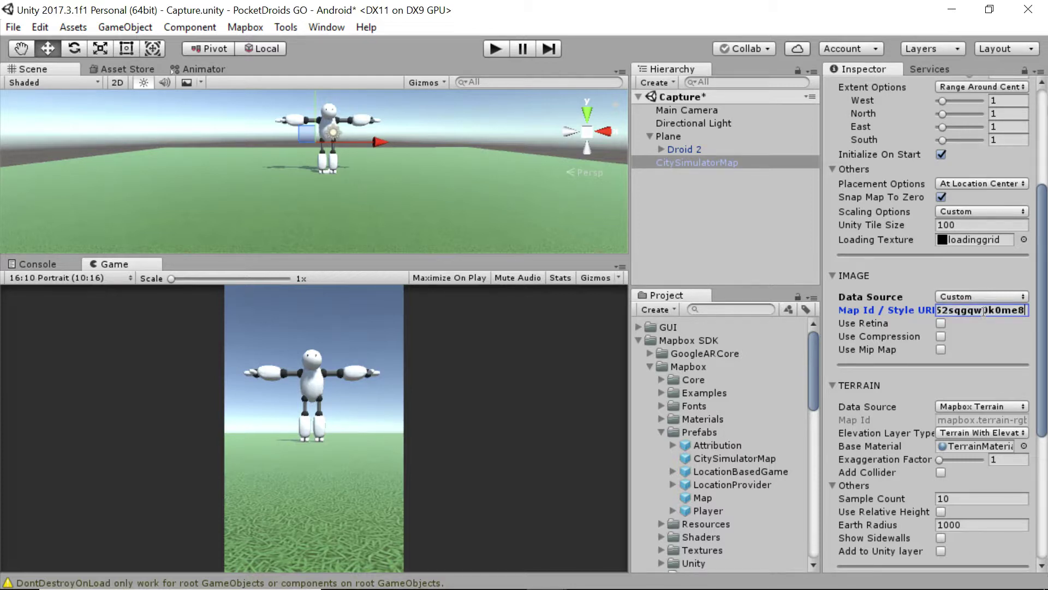
key(Return)
click(940, 323)
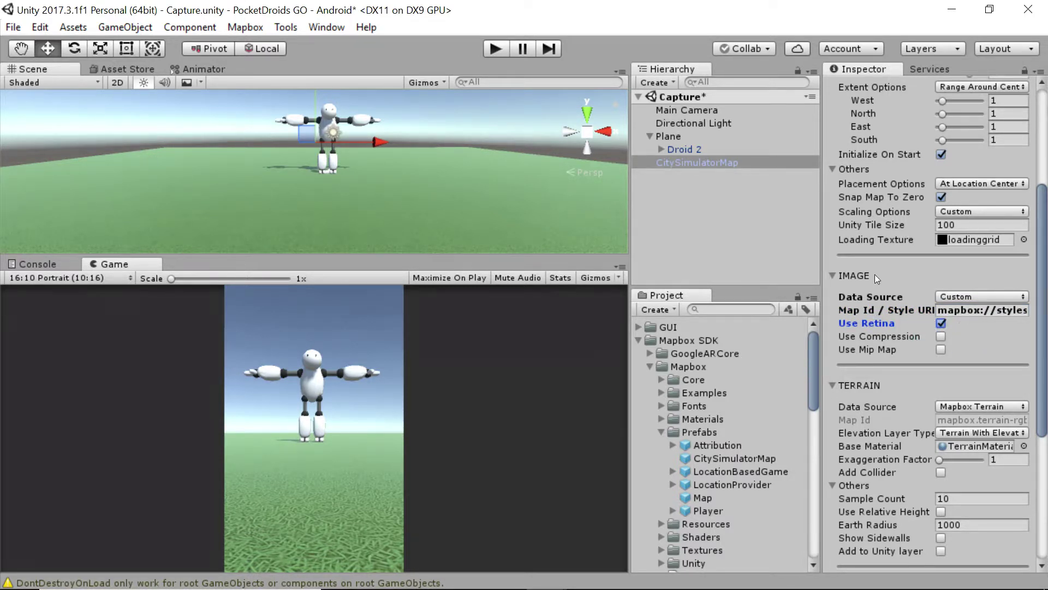
key(ctrl+s)
Run the scene and examine the city and ground around the droid with the custom map style.
click(496, 49)
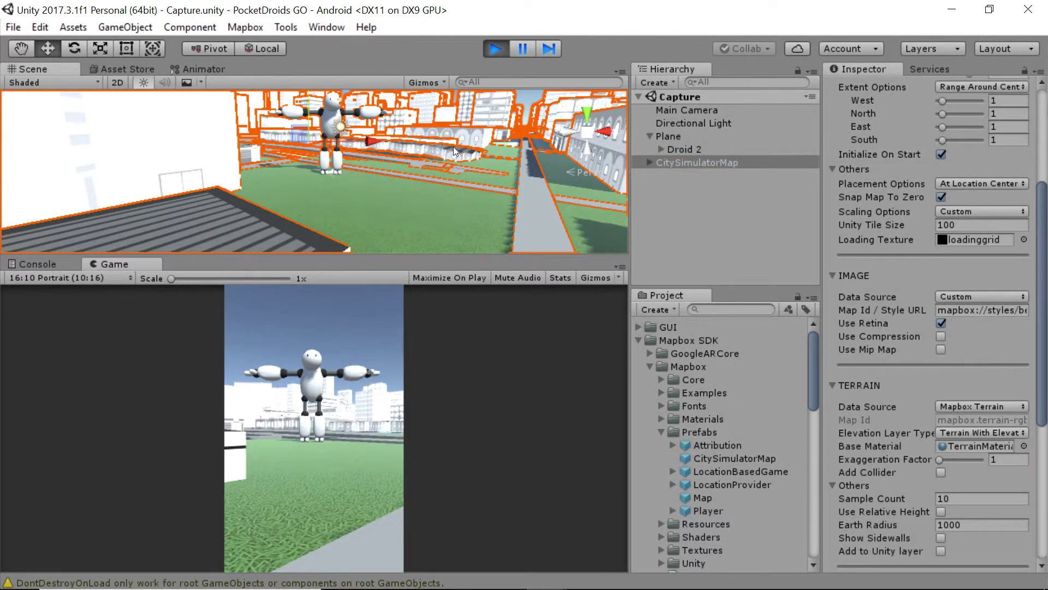
alt+drag(433, 171, 463, 182)
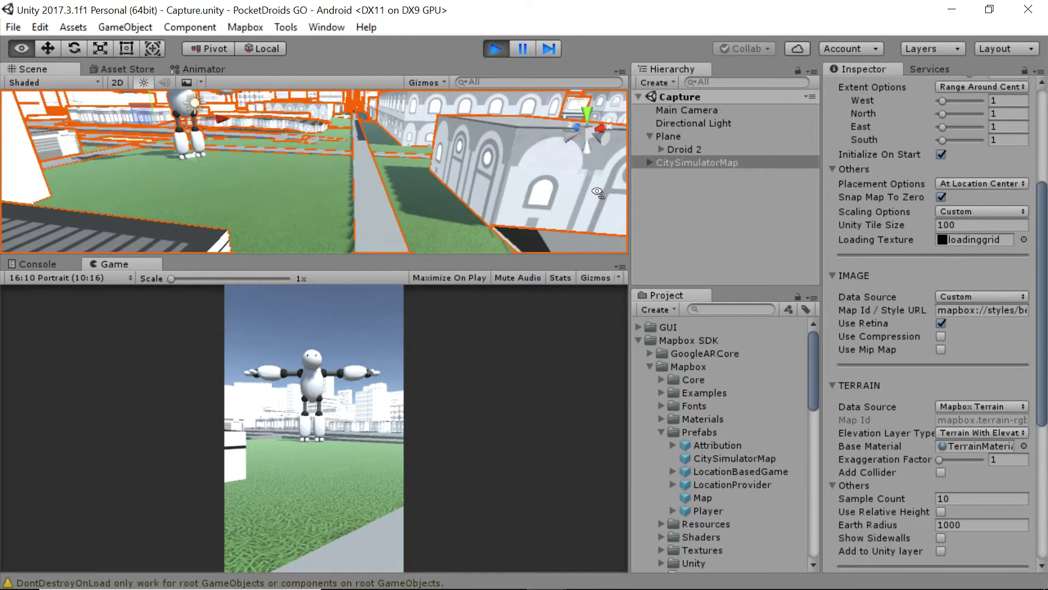
middle_drag(464, 182, 345, 182)
alt+drag(345, 182, 399, 185)
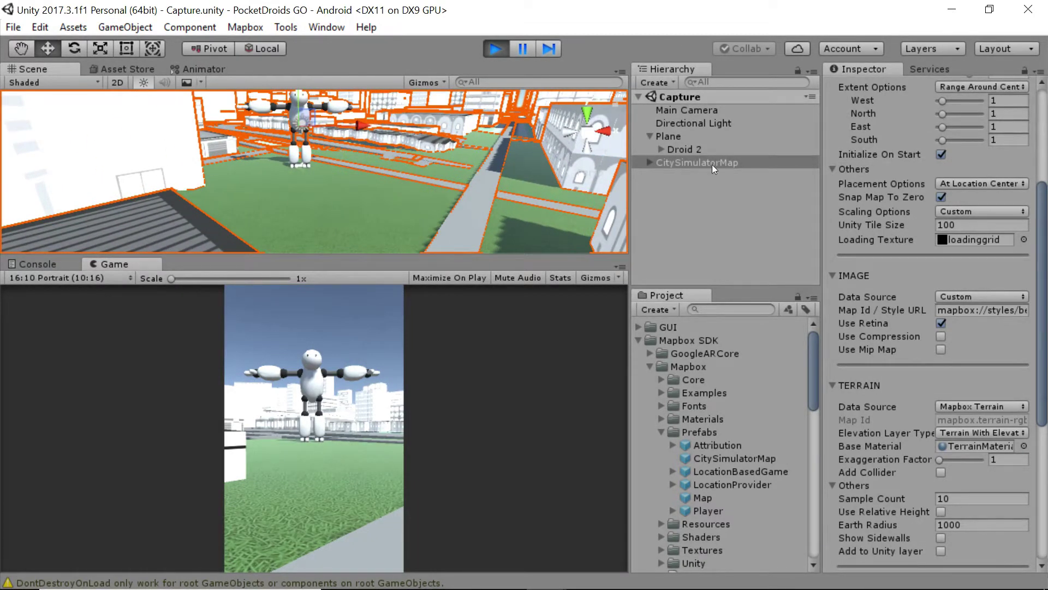
While the scene runs, lower Plane to about Y -0.1 to inspect the styled map ground, and stop the scene.
click(673, 136)
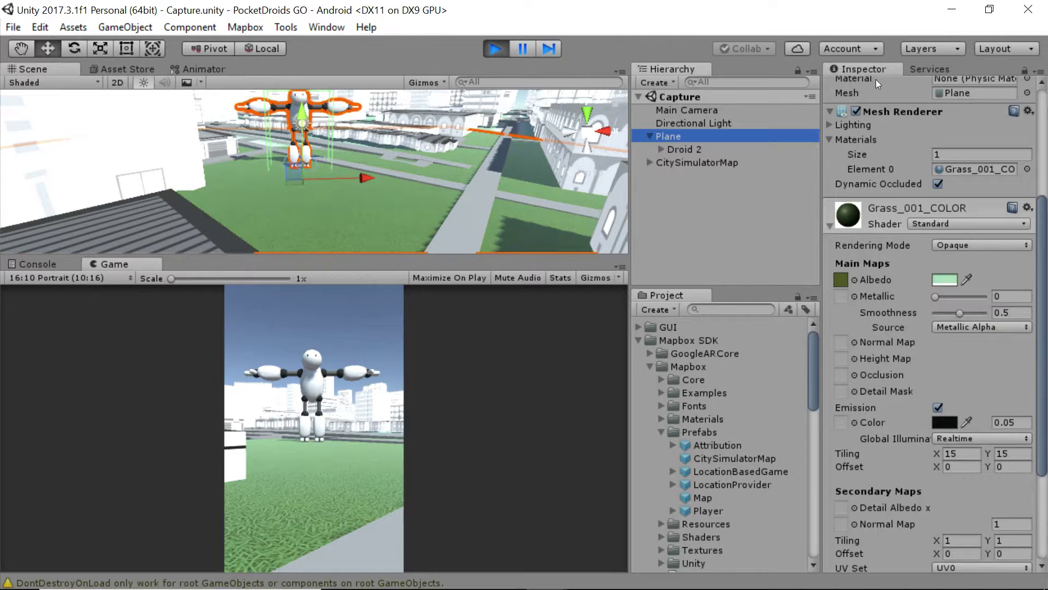
scroll(897, 123, up, 5)
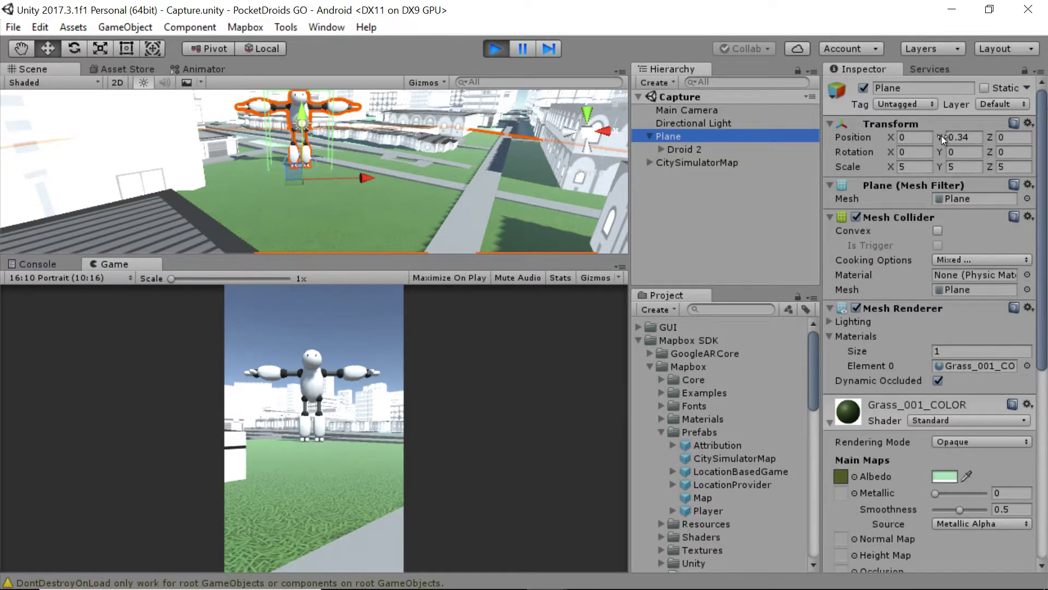
drag(302, 112, 297, 120)
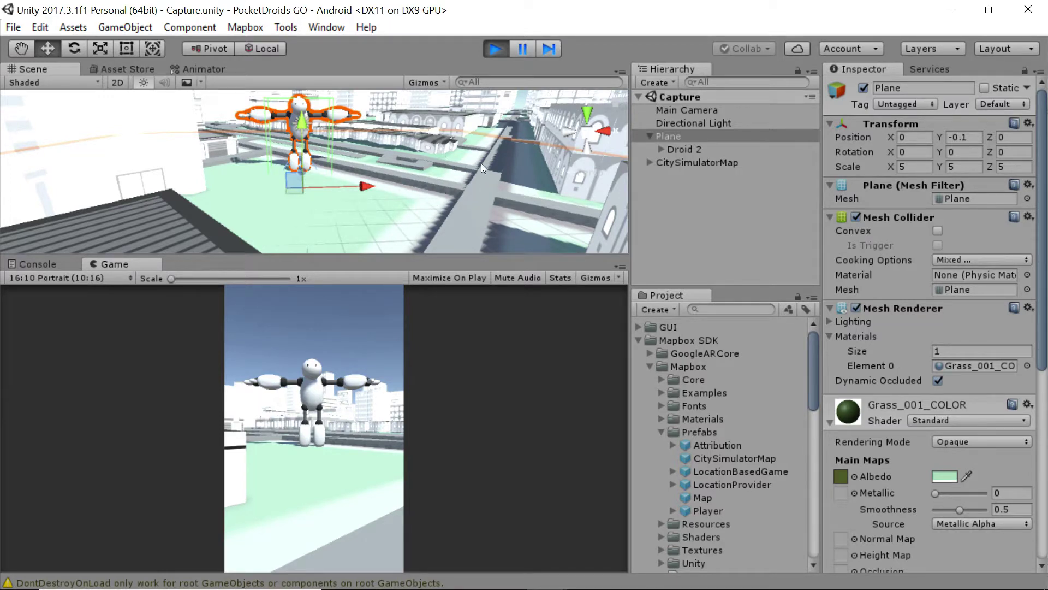
click(493, 48)
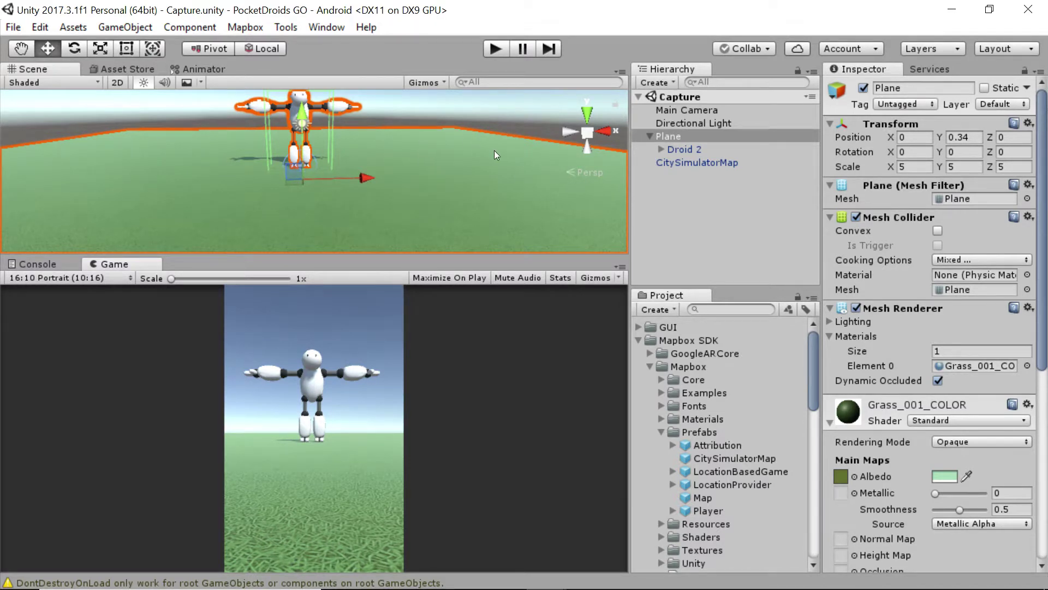
Select Main Camera, run the scene, raise the camera to about Y 2.73 to test the framing, and stop the scene.
right_drag(493, 150, 454, 139)
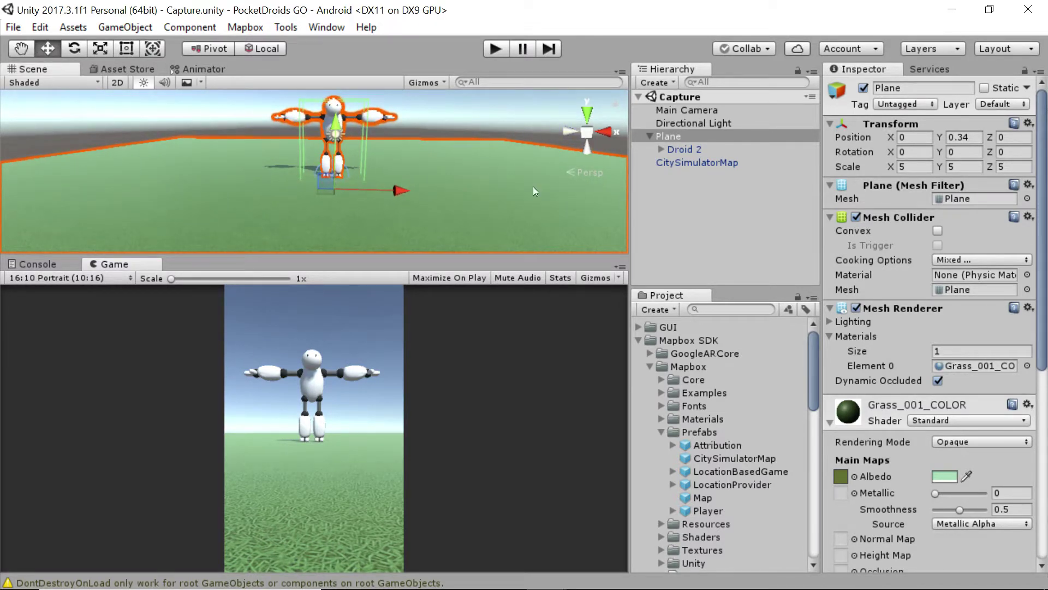
click(496, 221)
key(f)
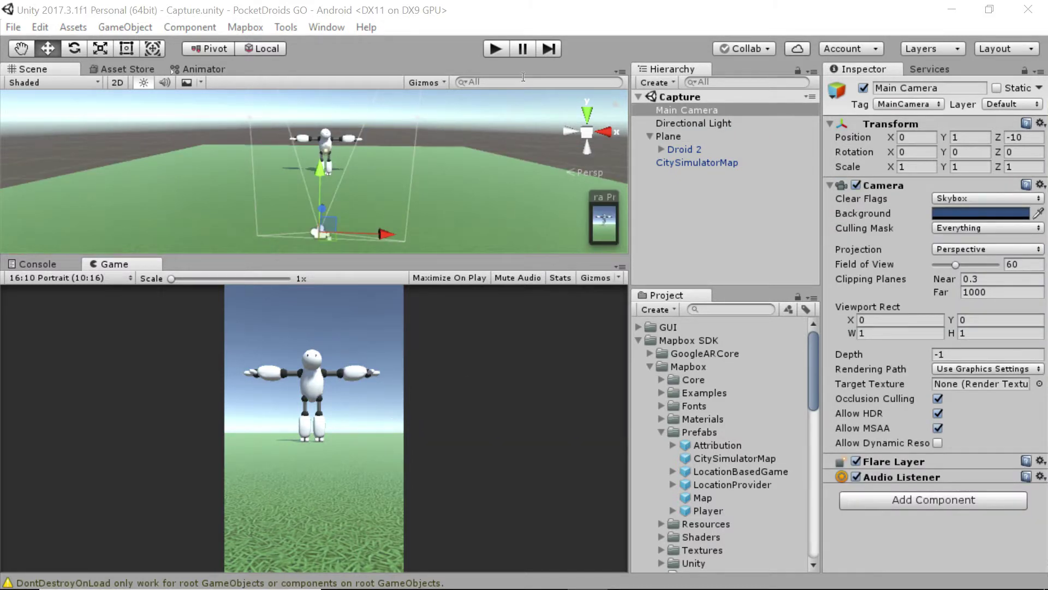
click(496, 50)
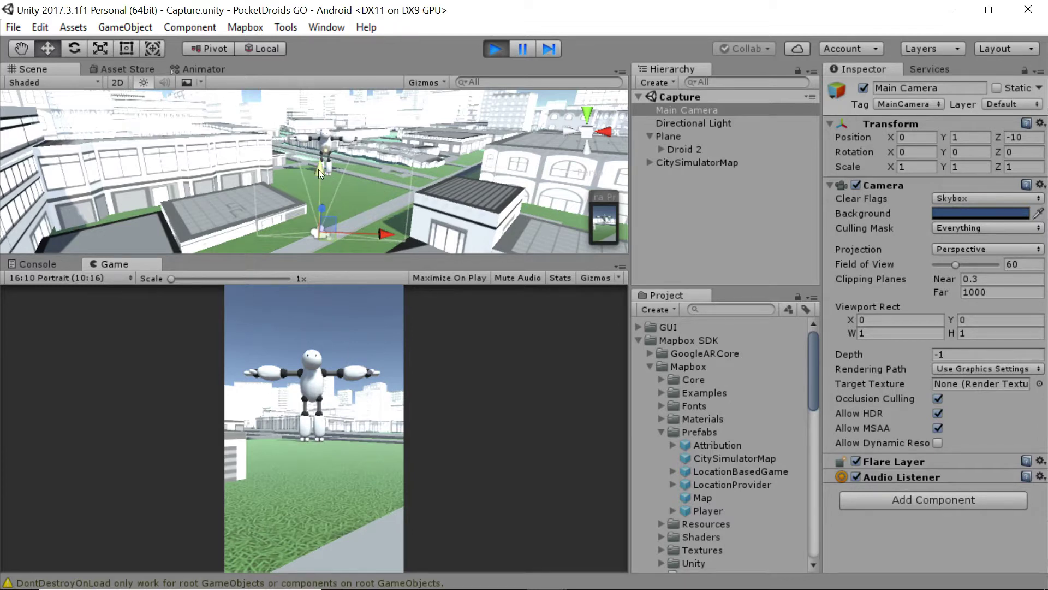
drag(319, 170, 289, 133)
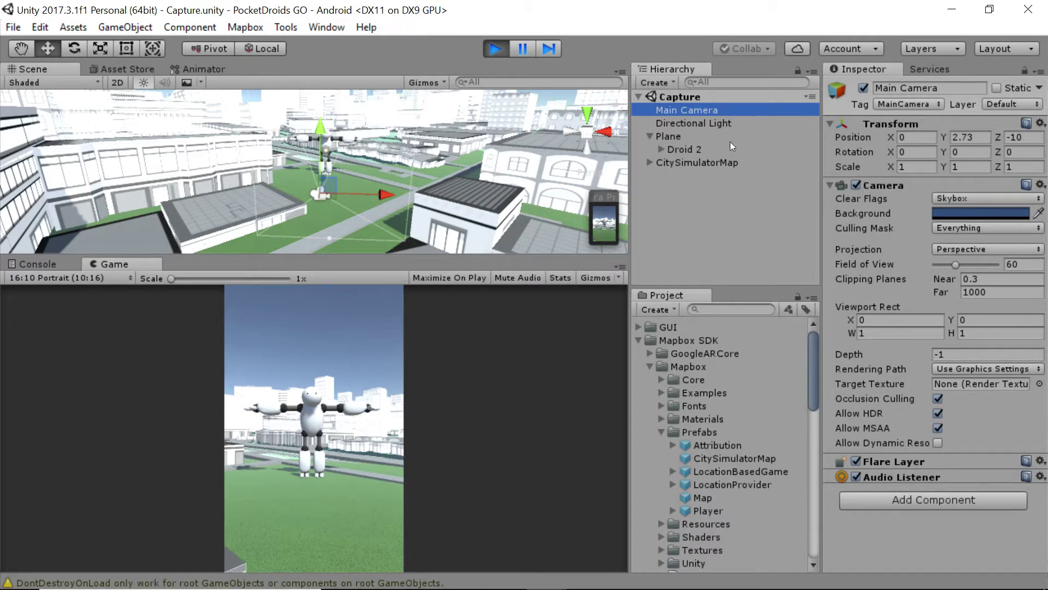
click(494, 48)
Set Main Camera's Y position to 2.73, make it a child of Plane, and clear the selection.
click(982, 137)
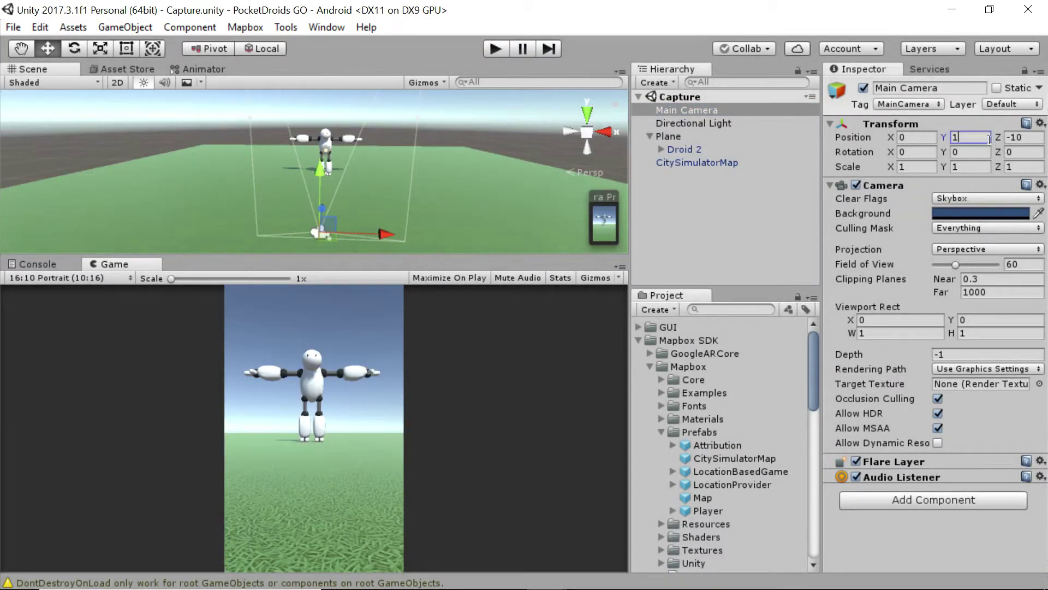
double_click(989, 138)
text(2.73)
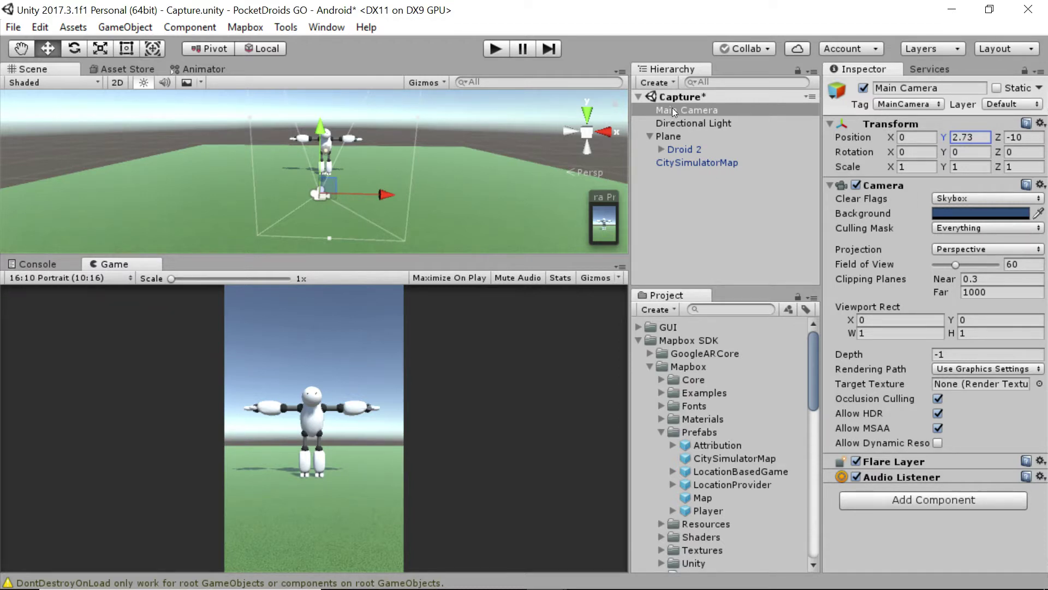
drag(673, 107, 670, 133)
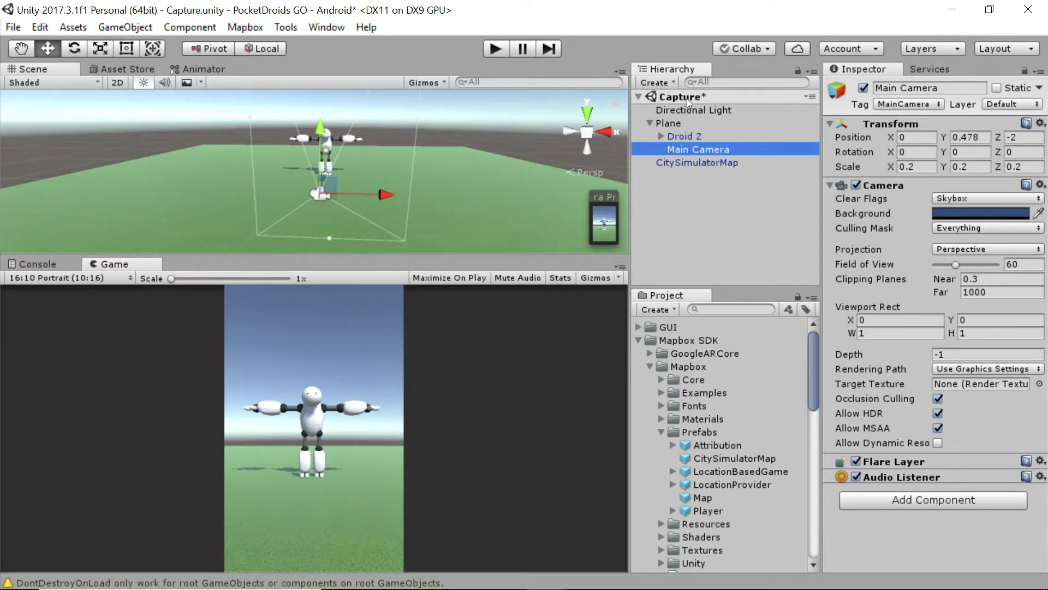
click(544, 132)
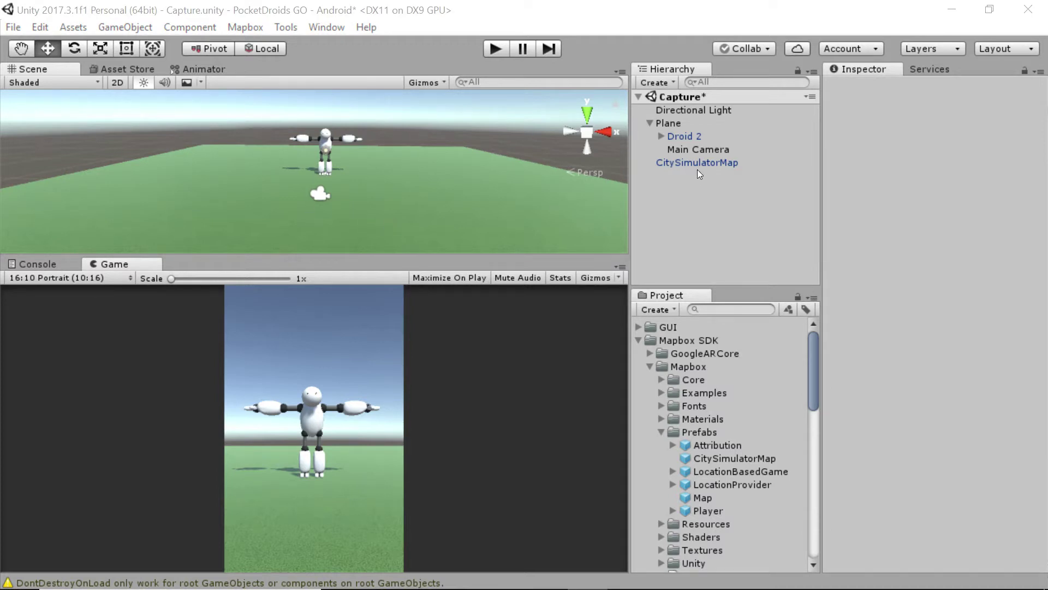
Add an Audio Source component to Main Camera and look over its settings and the project assets.
click(706, 149)
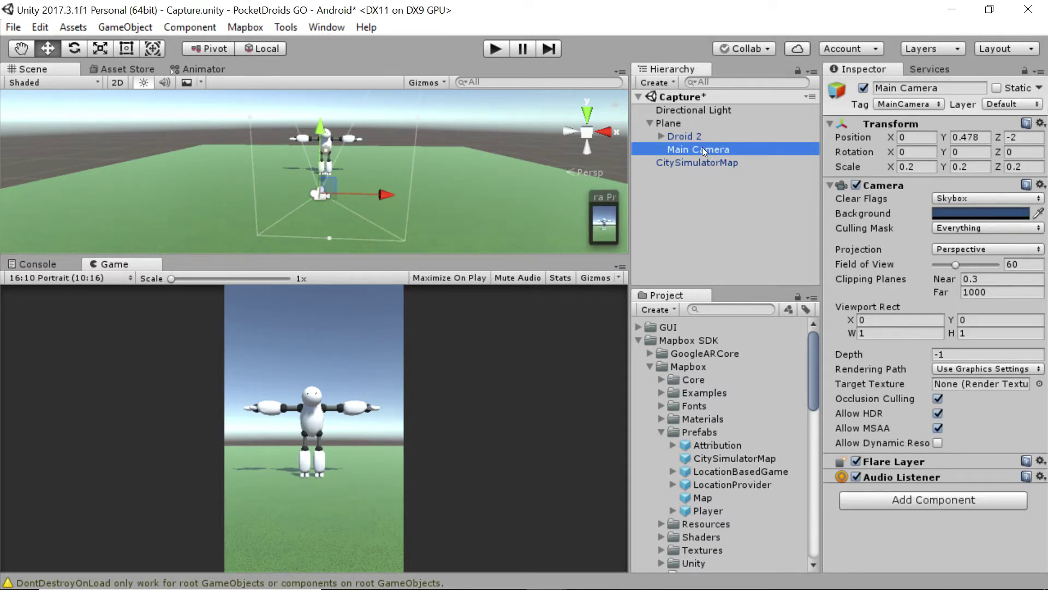
click(952, 502)
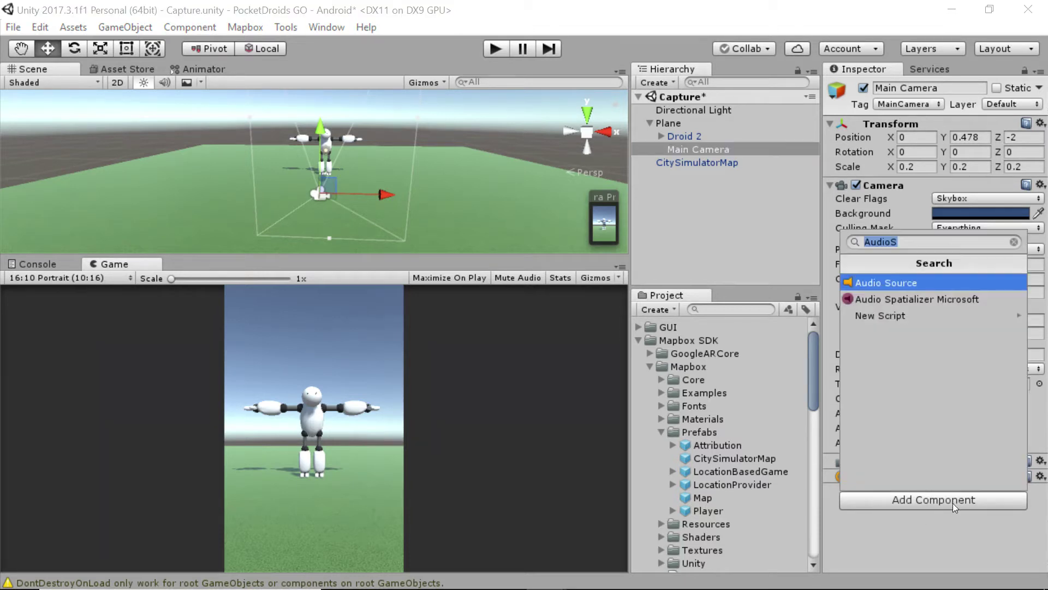
click(907, 283)
scroll(941, 312, down, 4)
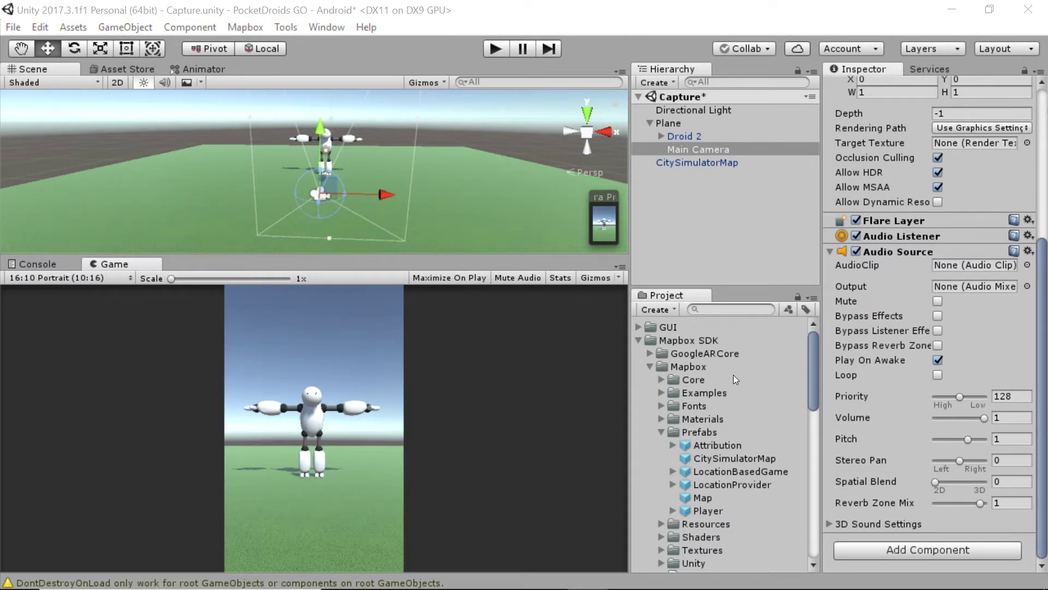
scroll(733, 375, down, 3)
scroll(731, 373, up, 3)
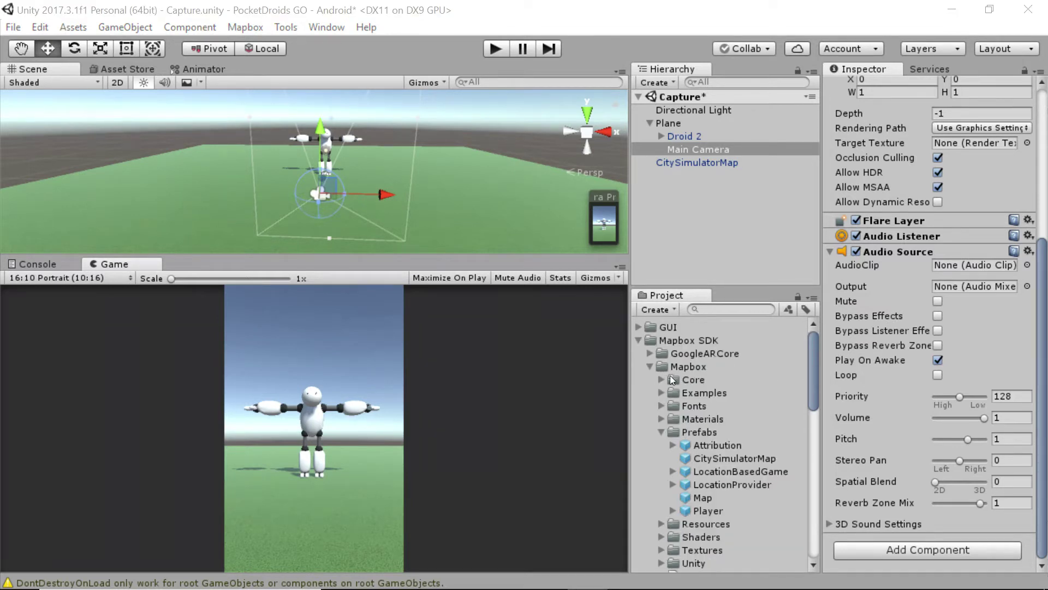
Assign the Capture Scene Theme clip from Resources/Audio to Main Camera's Audio Source and enable looping.
click(638, 340)
click(639, 353)
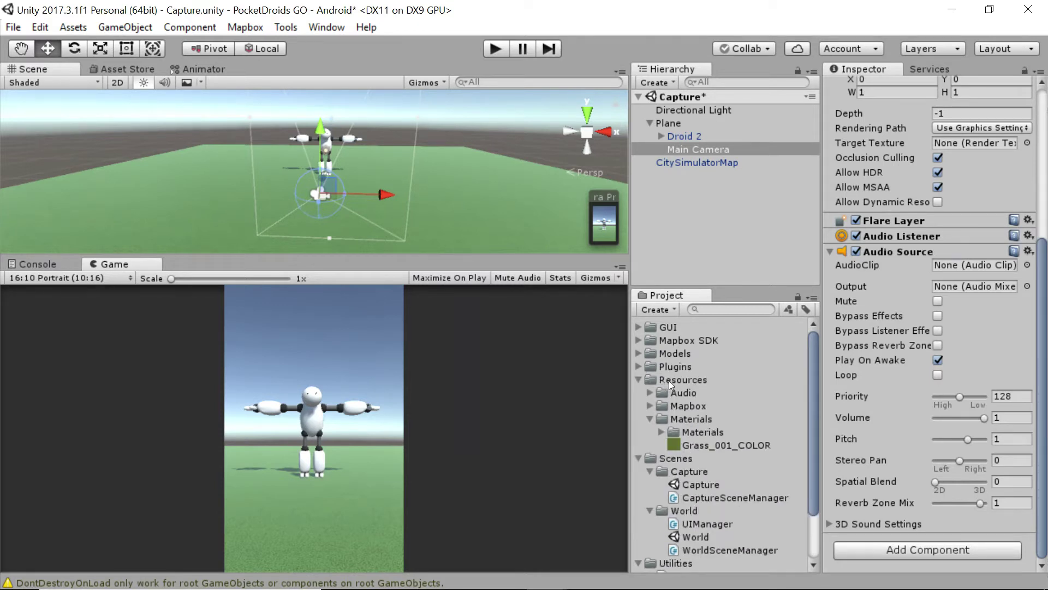
click(650, 393)
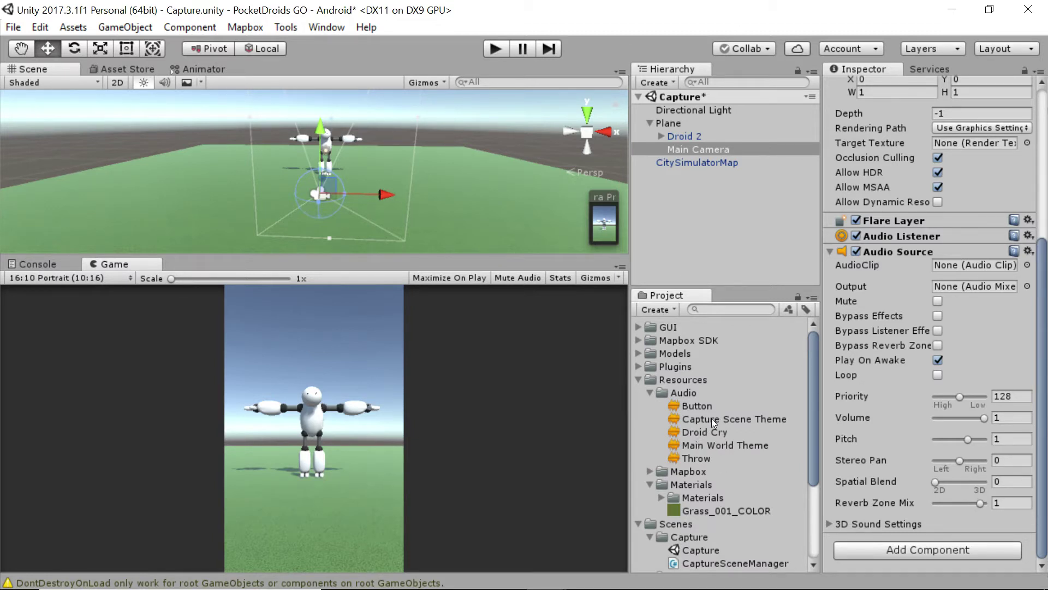
drag(712, 418, 960, 267)
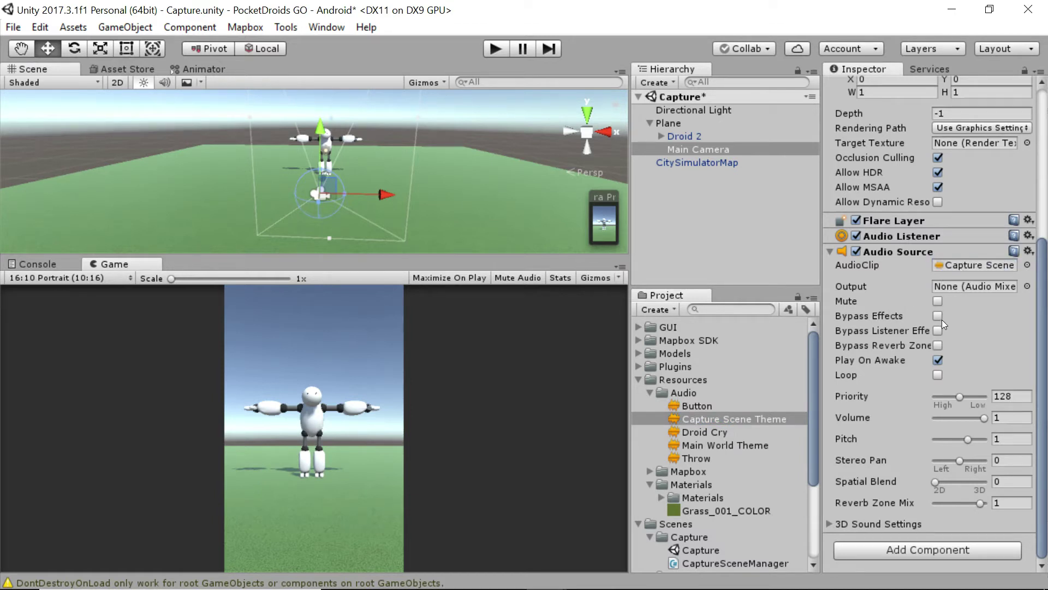
click(938, 375)
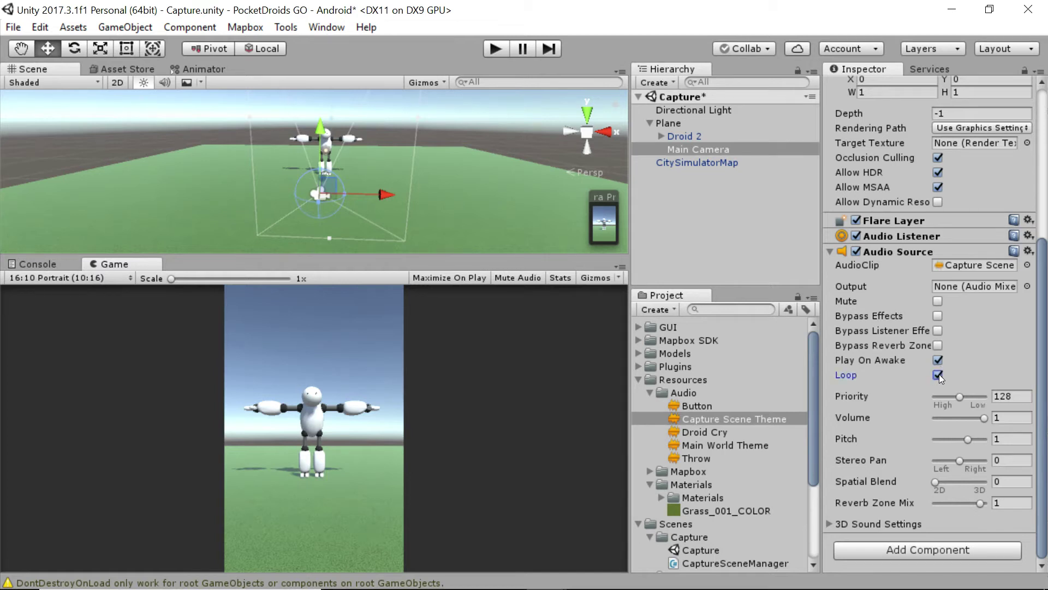
Test the theme music by running and stopping the scene, set the Audio Source's volume to 0.4, and save the scene.
click(494, 48)
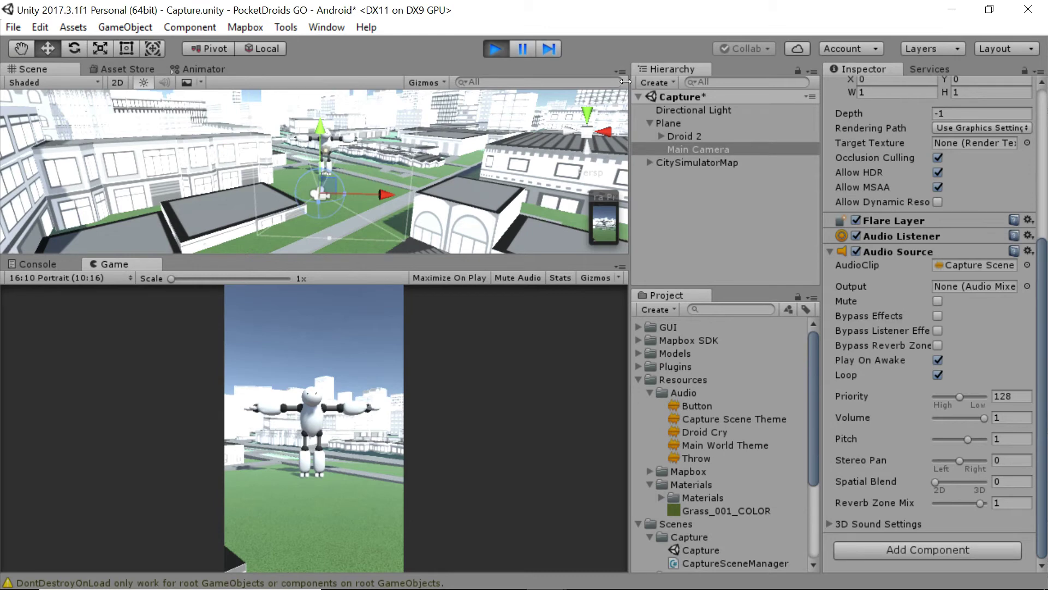
click(496, 50)
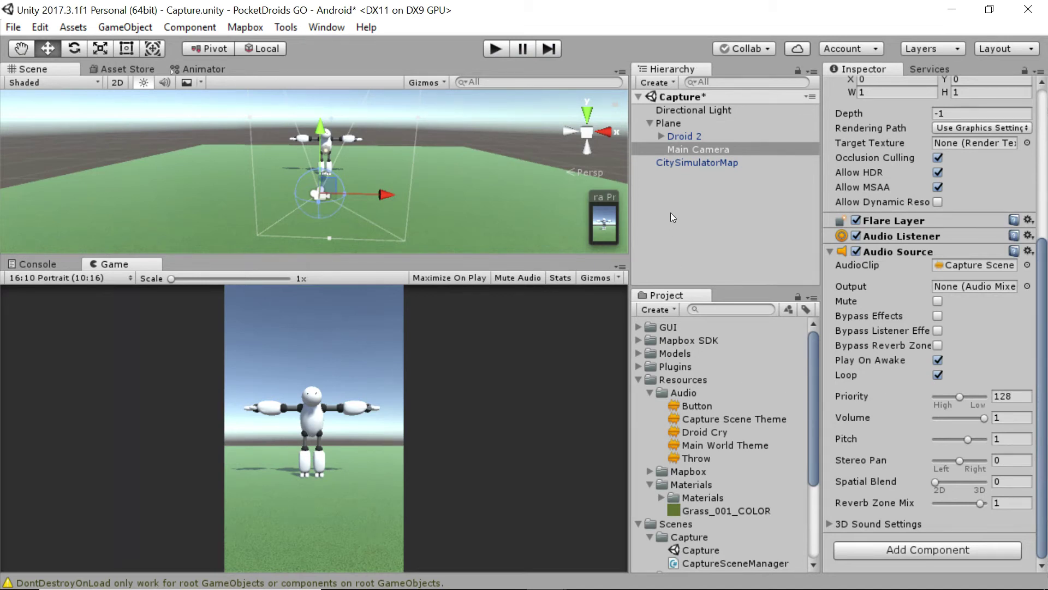
click(1008, 418)
text(0.4)
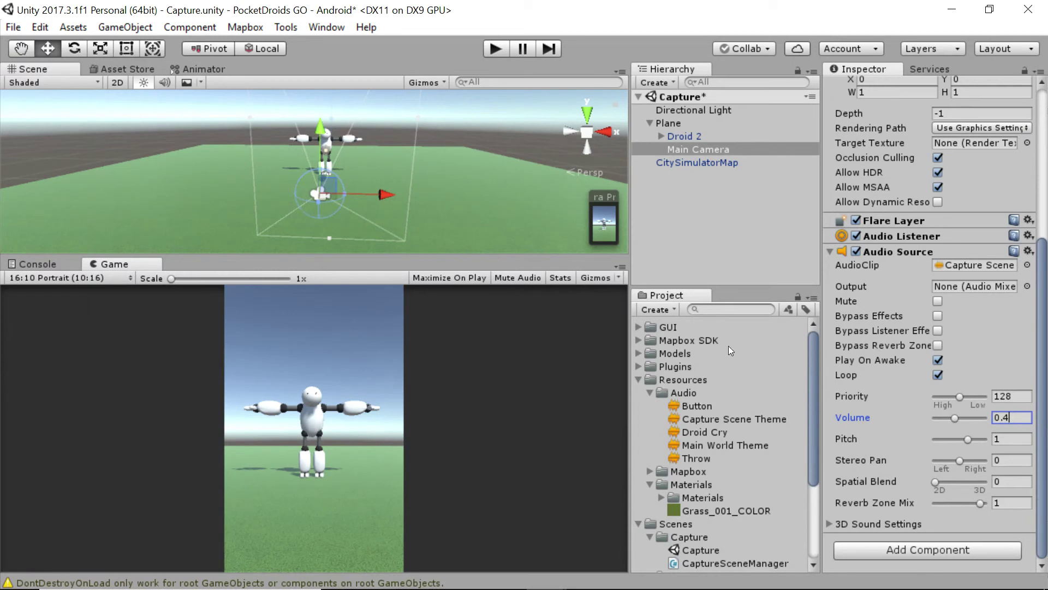
key(ctrl+s)
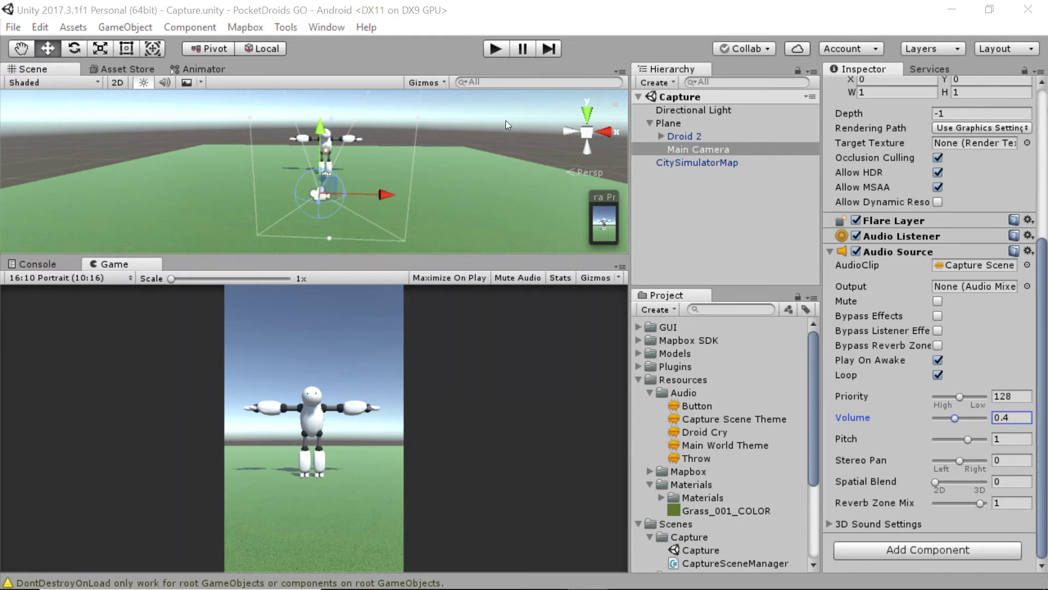
click(502, 17)
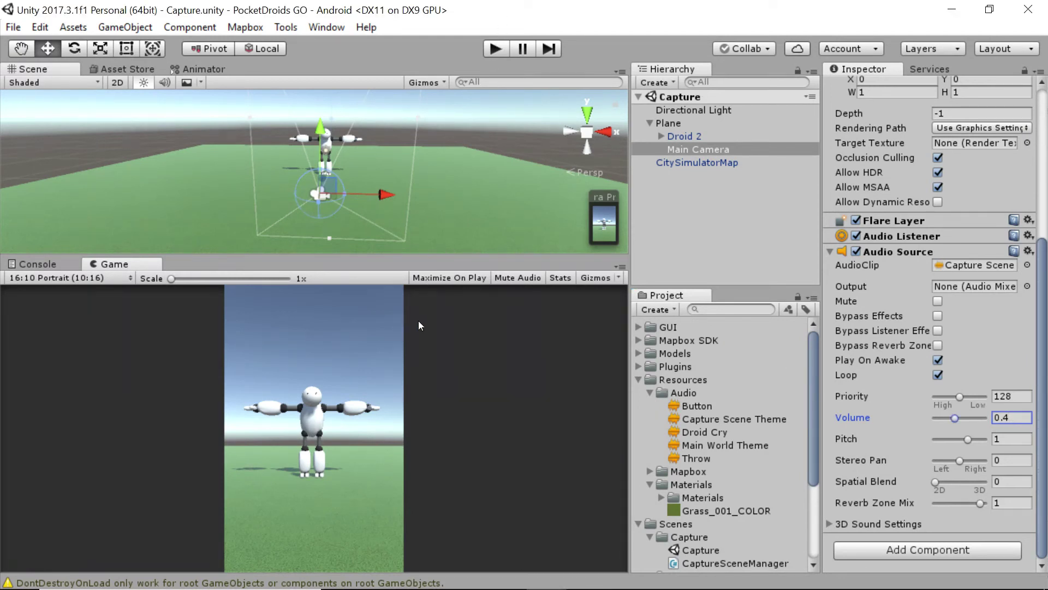